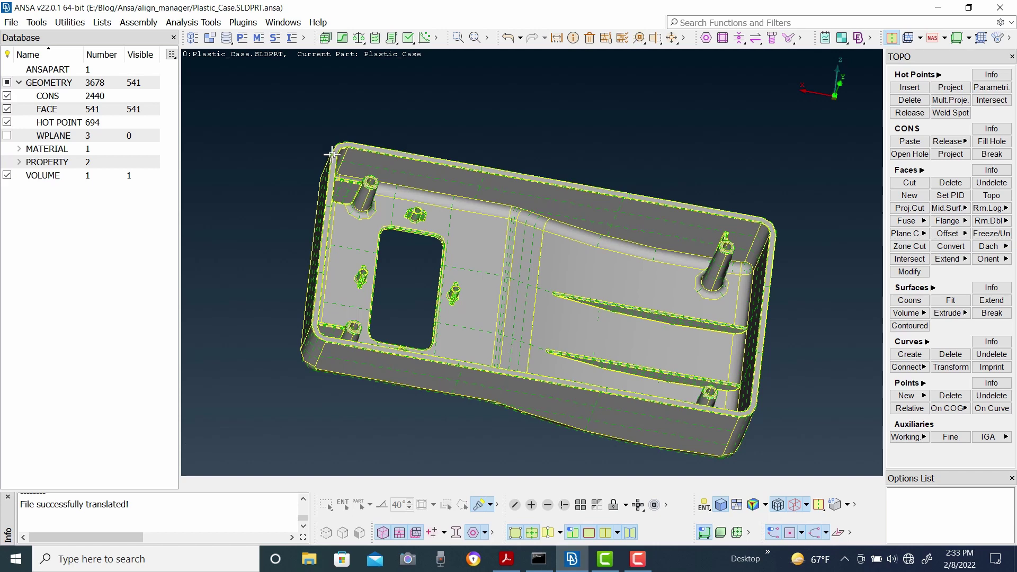
Examine the plastic case geometry, including the corner boss, its rib and the walls, from several angles
scroll(349, 182, up, 3)
ctrl+drag(594, 292, 569, 303)
scroll(454, 240, up, 3)
ctrl+middle_drag(622, 289, 526, 274)
scroll(423, 235, down, 3)
mouse_move(526, 274)
ctrl+mouse_down()
mouse_move(548, 242)
mouse_move(535, 256)
ctrl+mouse_up()
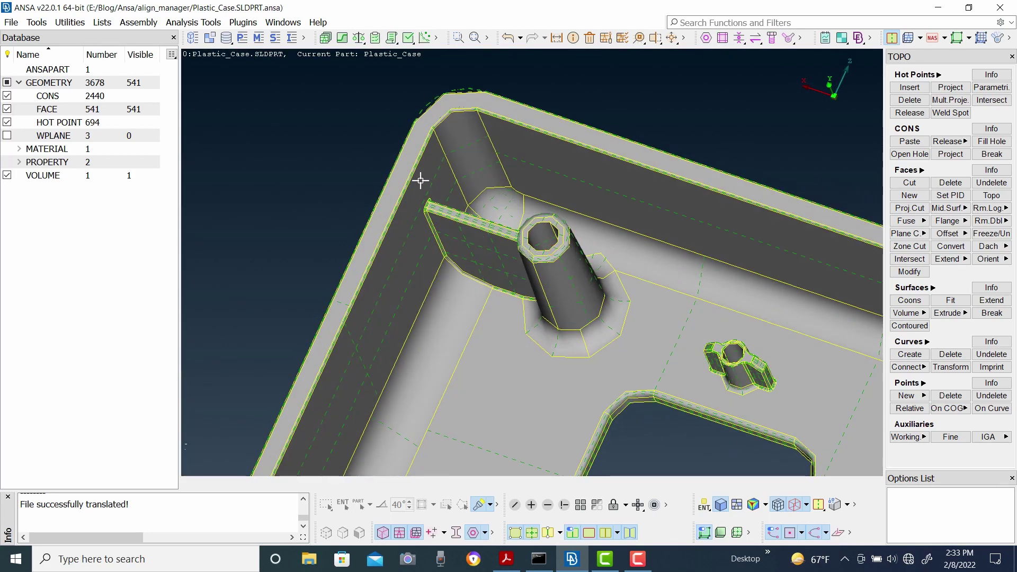
scroll(420, 180, down, 3)
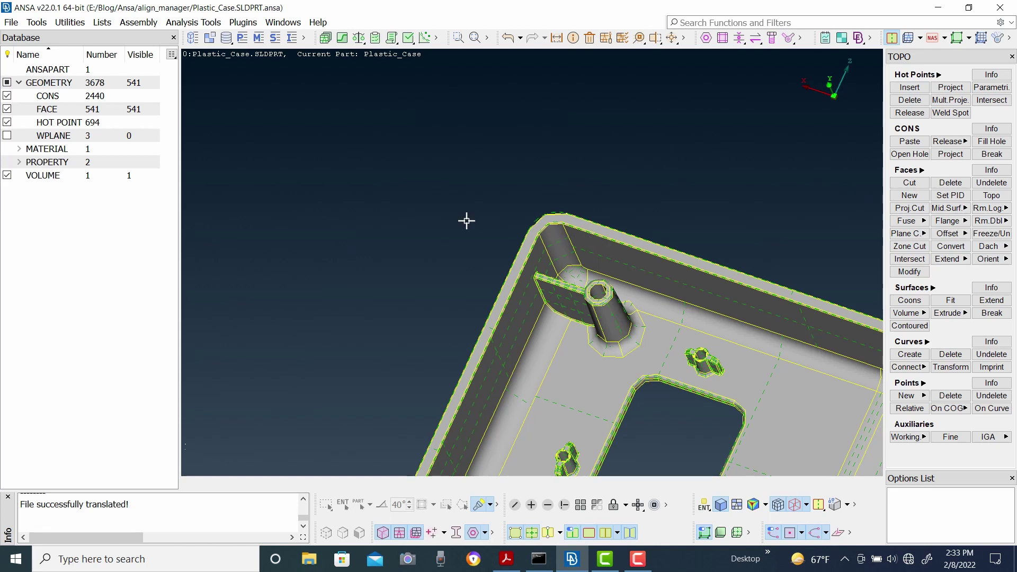
key(F9)
ctrl+drag(491, 281, 444, 276)
scroll(555, 279, up, 3)
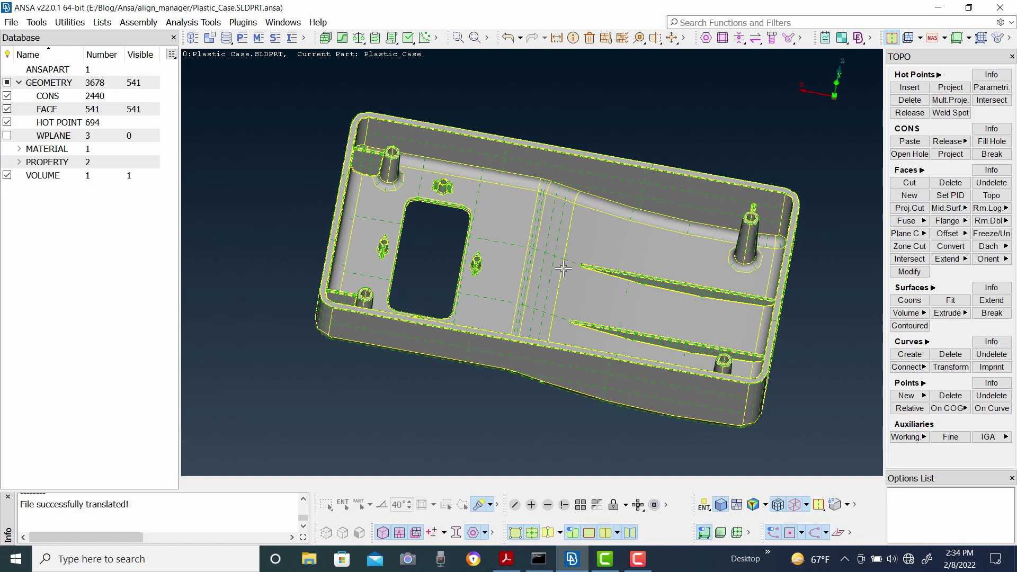
Start the Casting/Extrusion middle-surface function and collapse its parameter window to expose the model
click(946, 209)
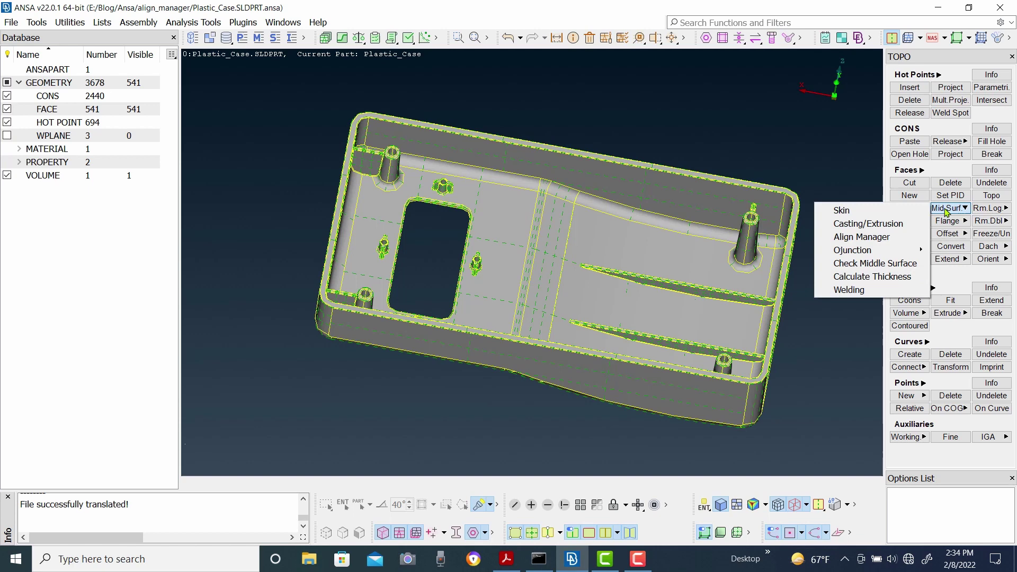
click(874, 225)
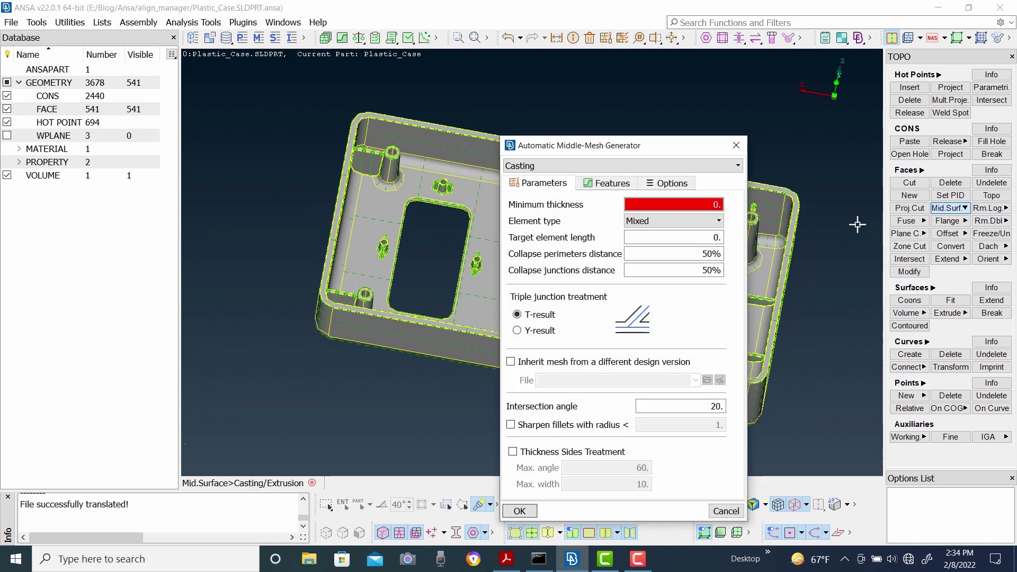
double_click(717, 205)
scroll(376, 120, up, 3)
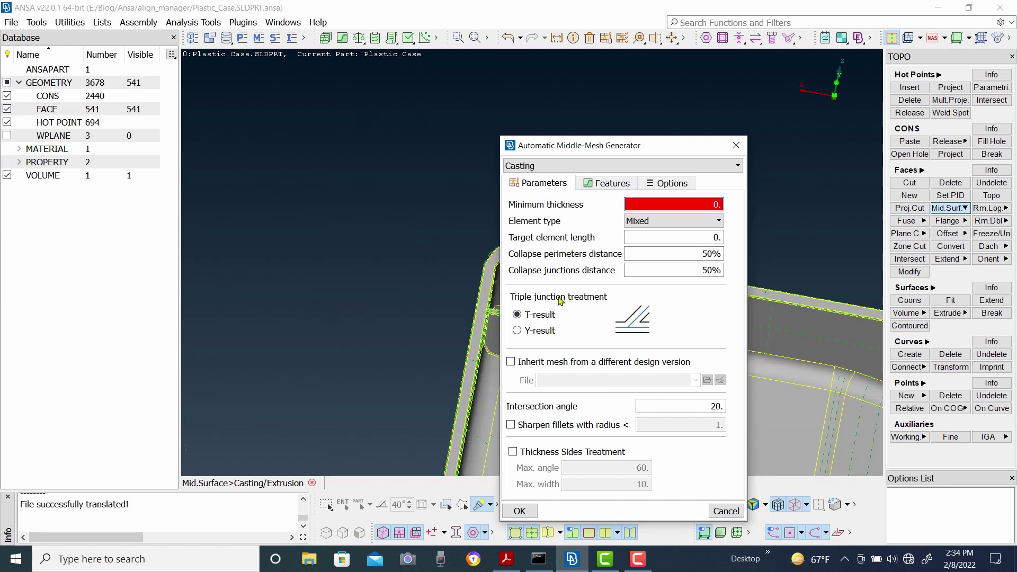
double_click(618, 151)
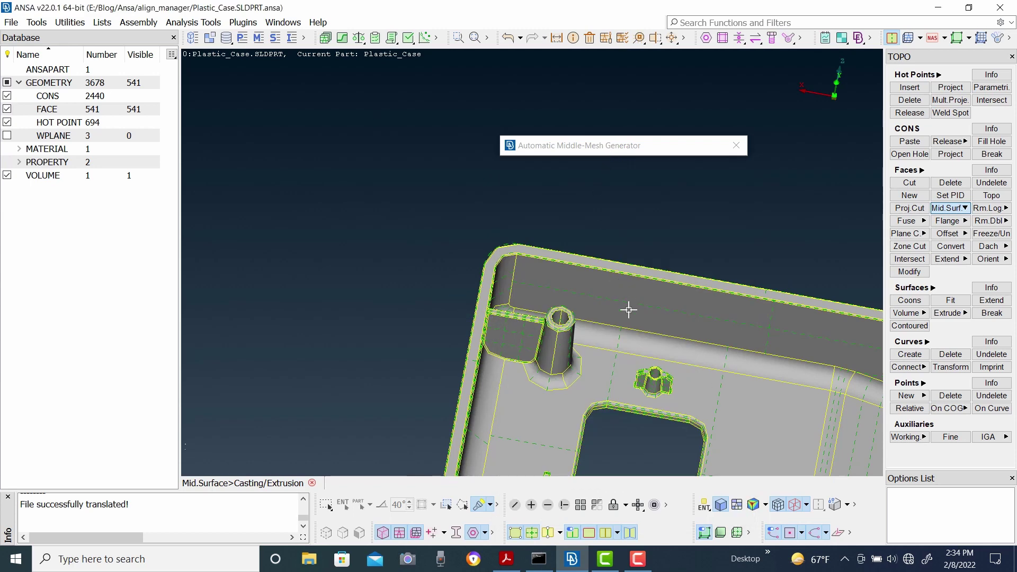
Measure the outer wall's thickness between the outer and inner rim nodes at the case corner
scroll(630, 302, up, 3)
scroll(300, 216, up, 3)
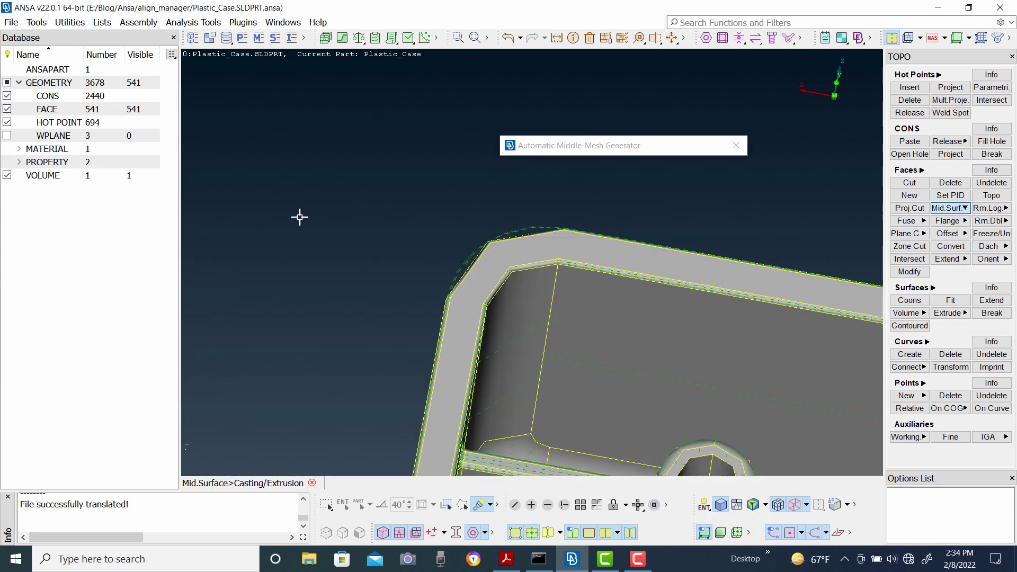
ctrl+drag(657, 270, 613, 271)
scroll(613, 272, up, 2)
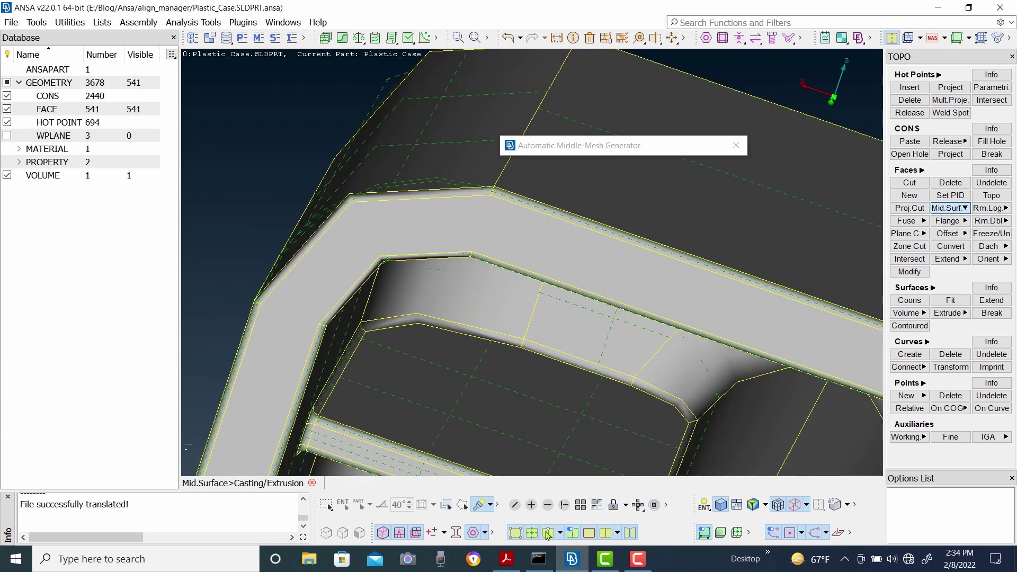
scroll(506, 201, up, 2)
ctrl+drag(521, 322, 518, 334)
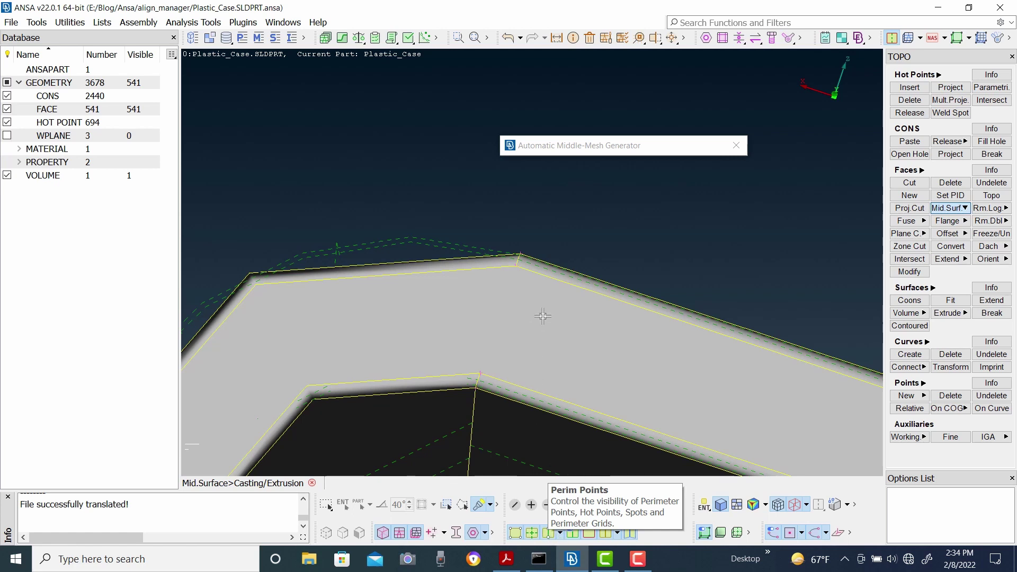
ctrl+drag(510, 386, 542, 351)
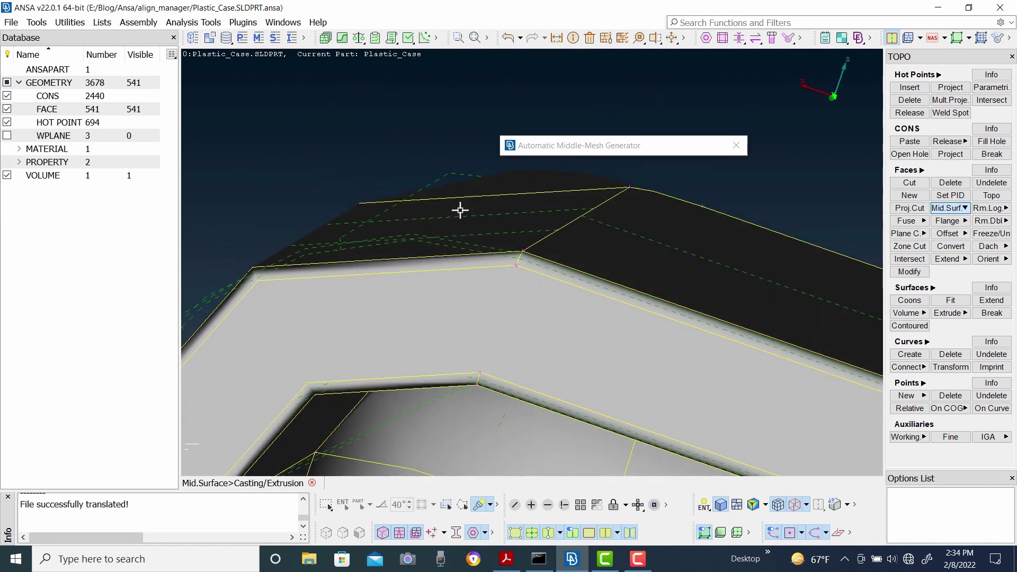
click(557, 39)
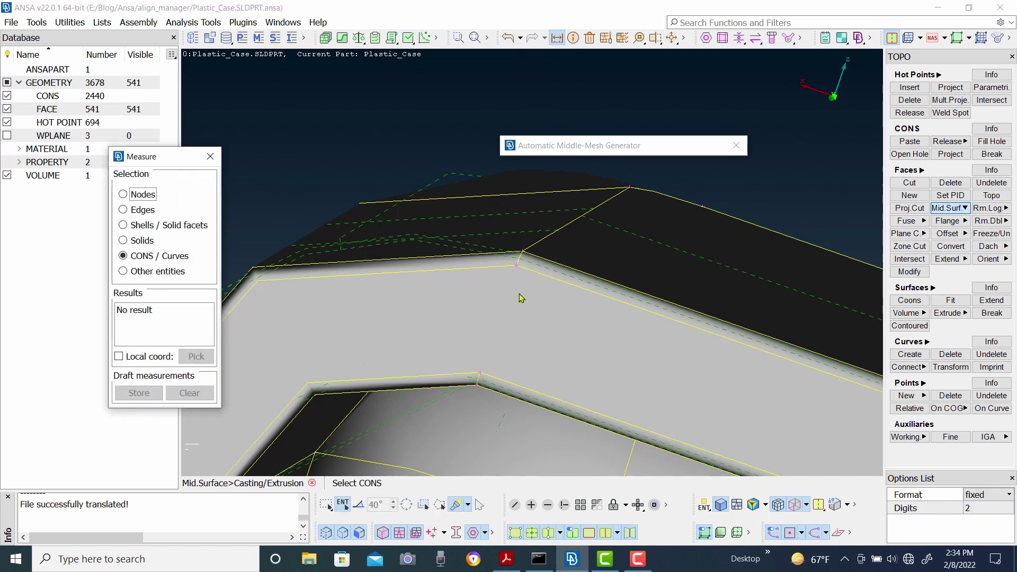
ctrl+drag(531, 320, 533, 318)
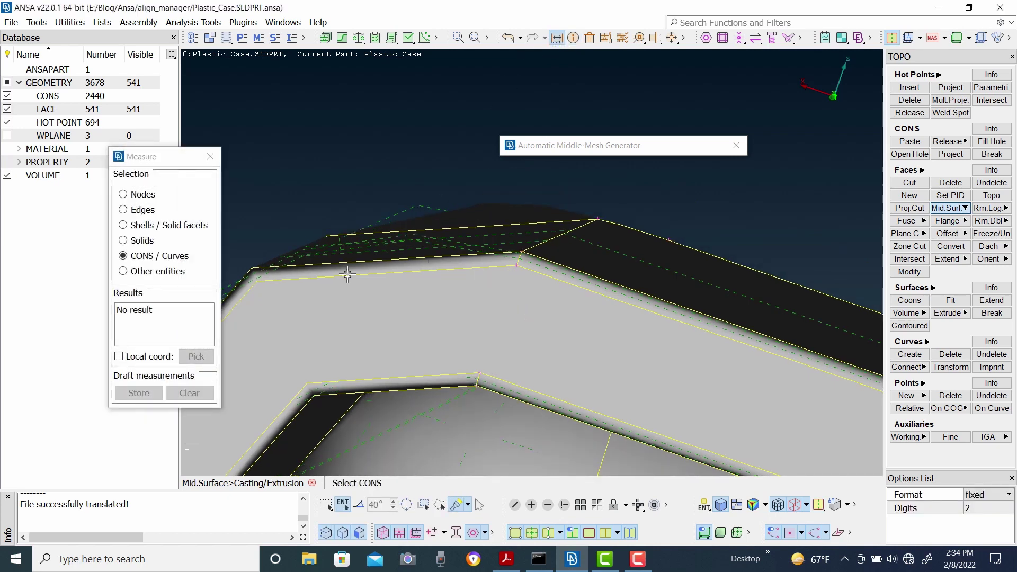
click(124, 195)
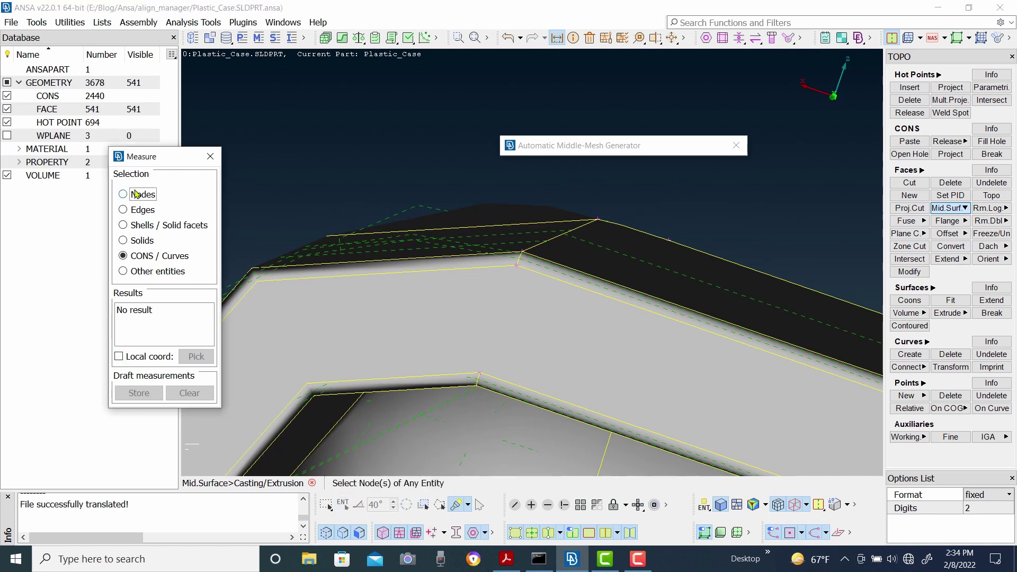
click(523, 252)
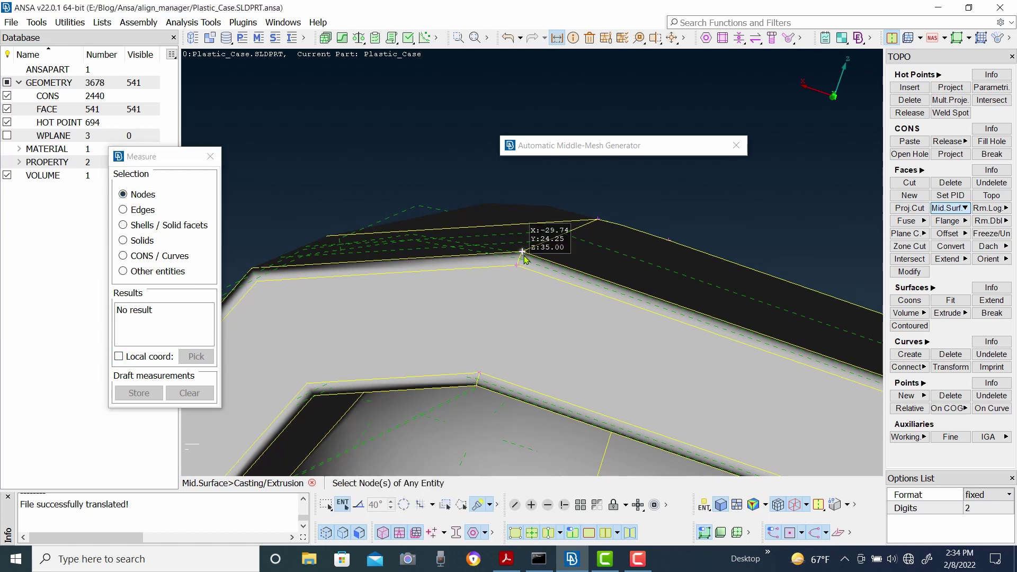
click(477, 386)
scroll(561, 365, down, 5)
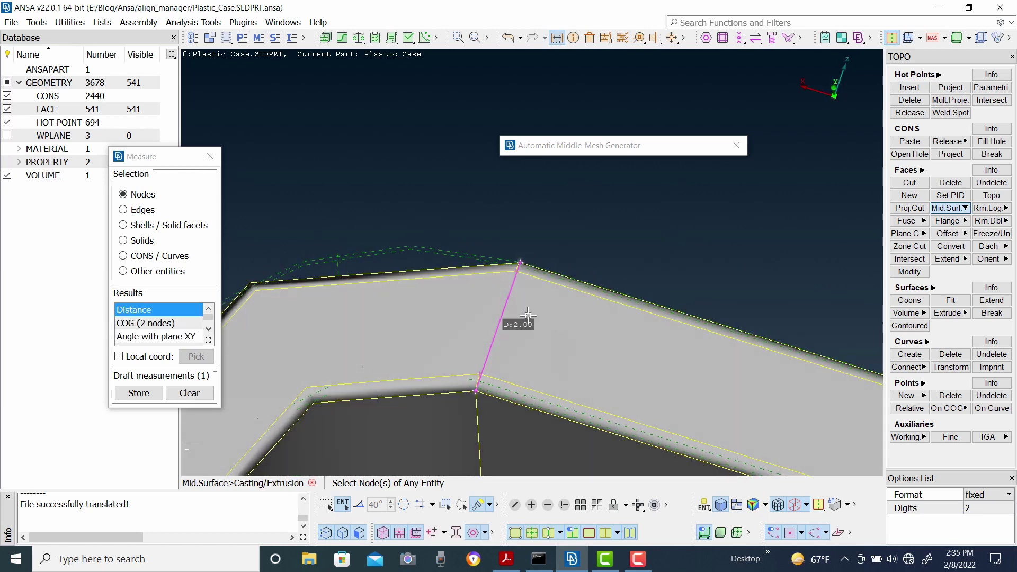
Store the two-node wall thickness measurement, without any additional rib node in the selection
scroll(550, 312, up, 6)
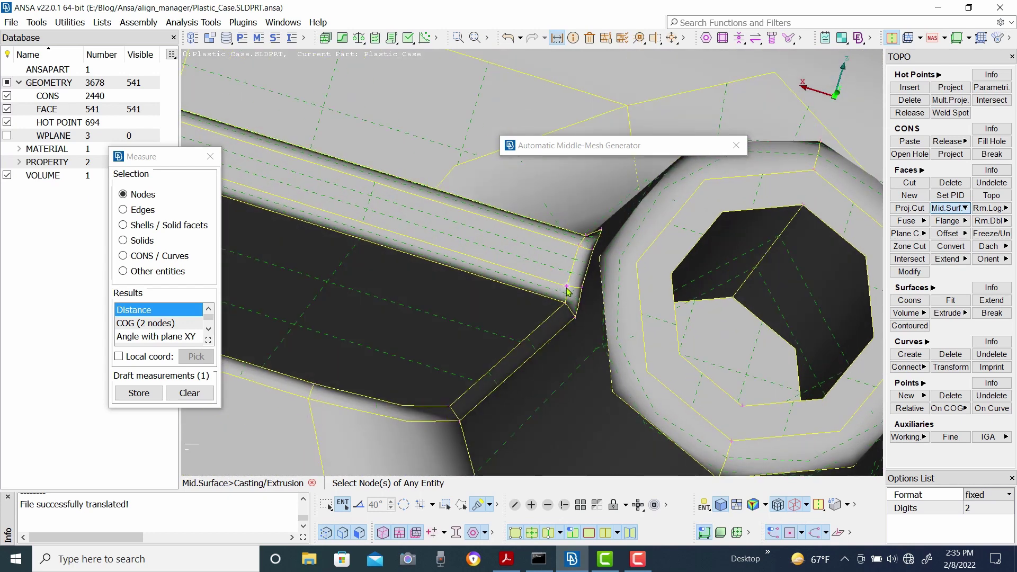
click(565, 302)
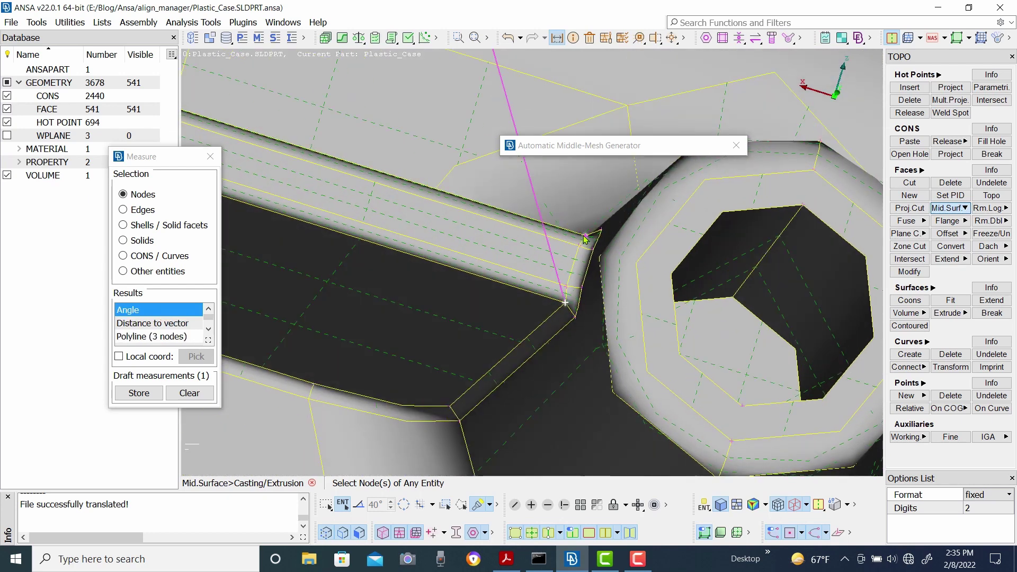
right_click(566, 305)
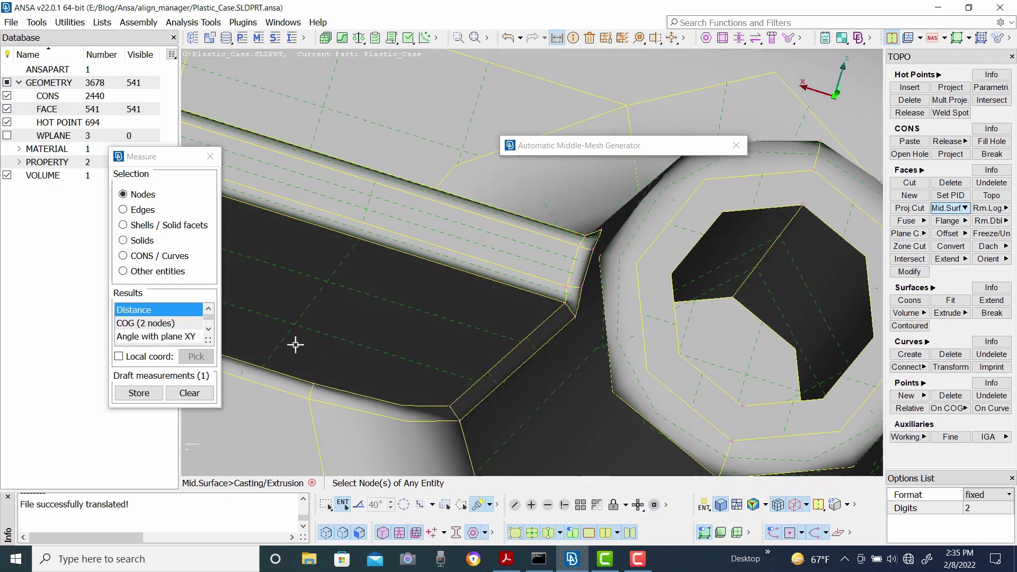
click(149, 392)
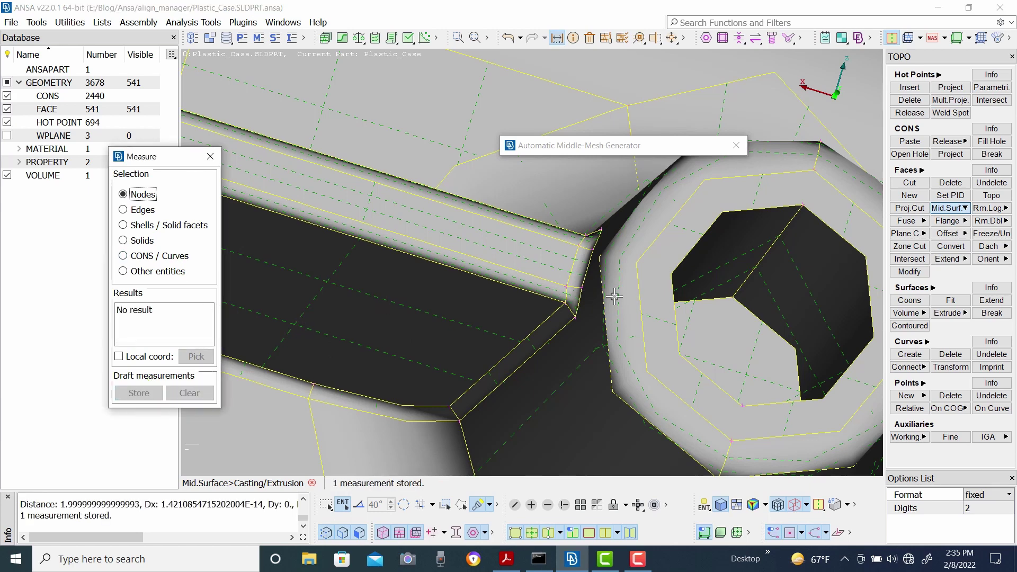
Measure the thickness of the rib beside the corner boss node to node, store it, and close the measuring tool
click(565, 302)
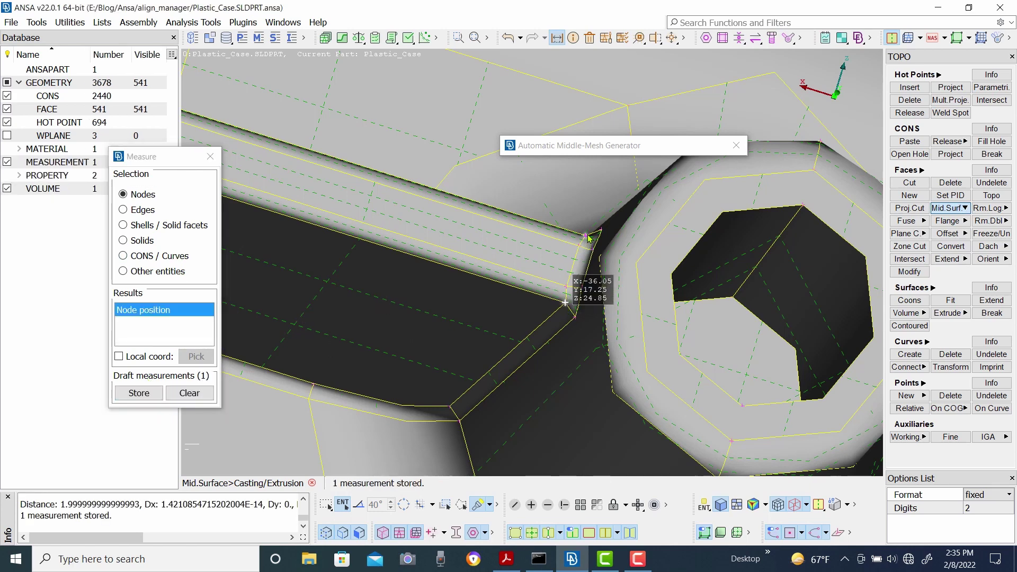
click(585, 234)
scroll(556, 239, down, 15)
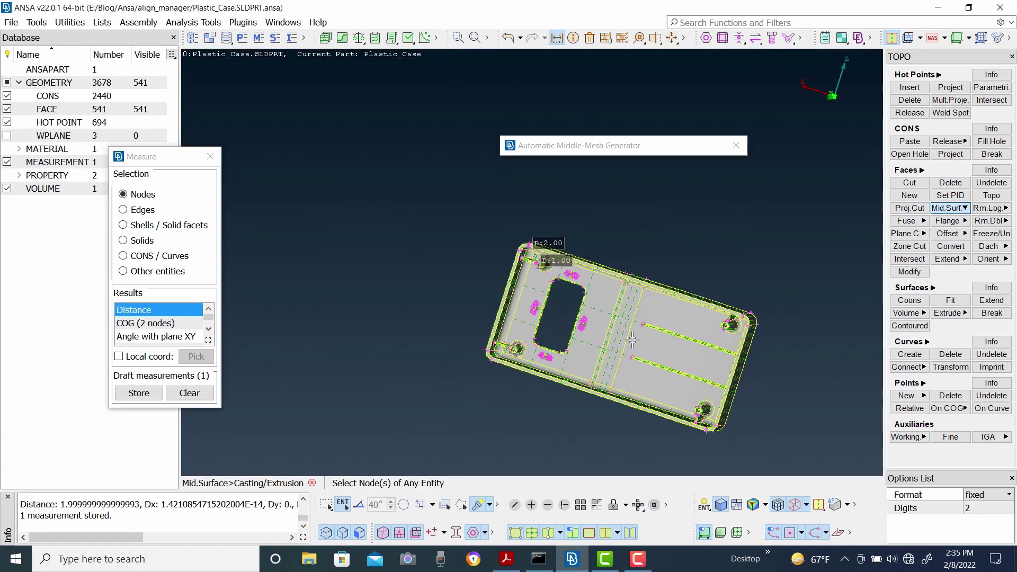
scroll(655, 340, up, 5)
ctrl+drag(529, 279, 535, 239)
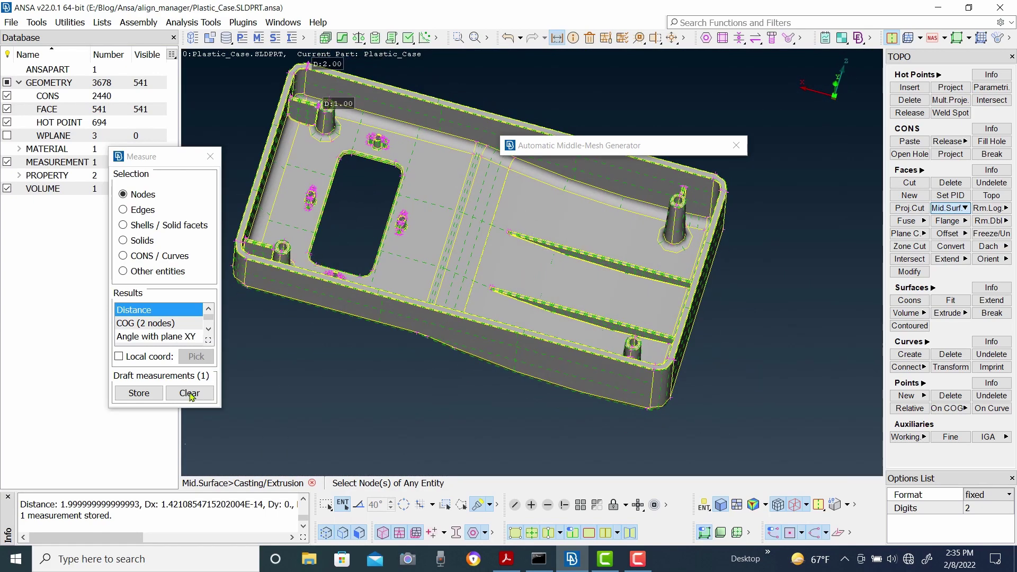
click(139, 392)
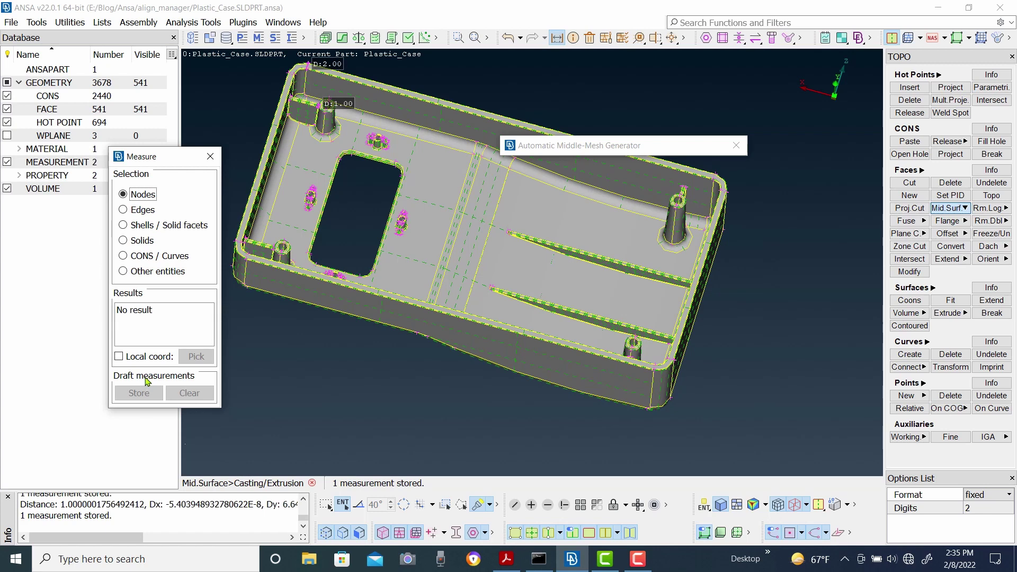
click(209, 159)
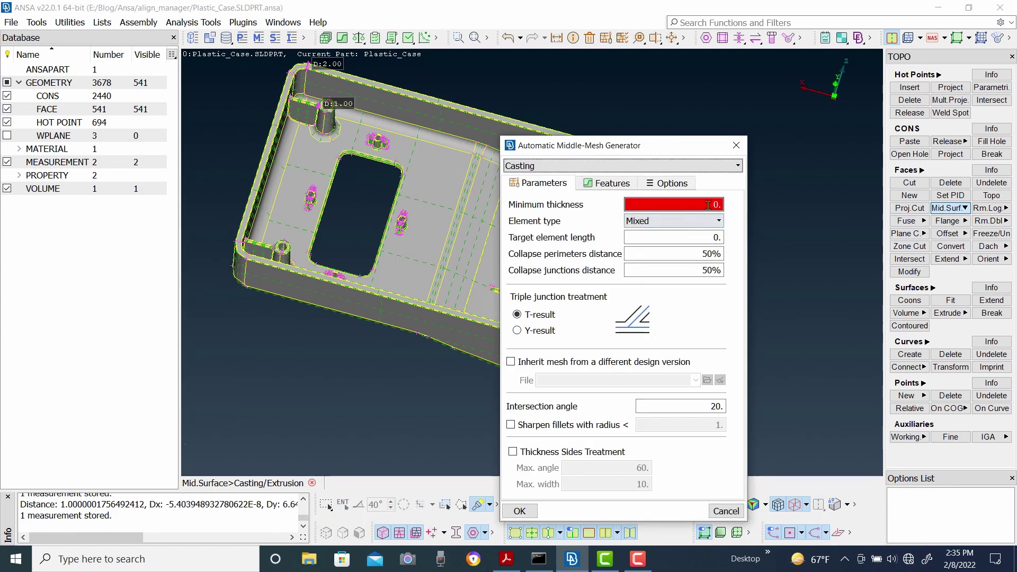
Generate the casting middle mesh with minimum thickness 1 and target element length 2, keeping Mixed elements and T-result junctions
key(BackSpace)
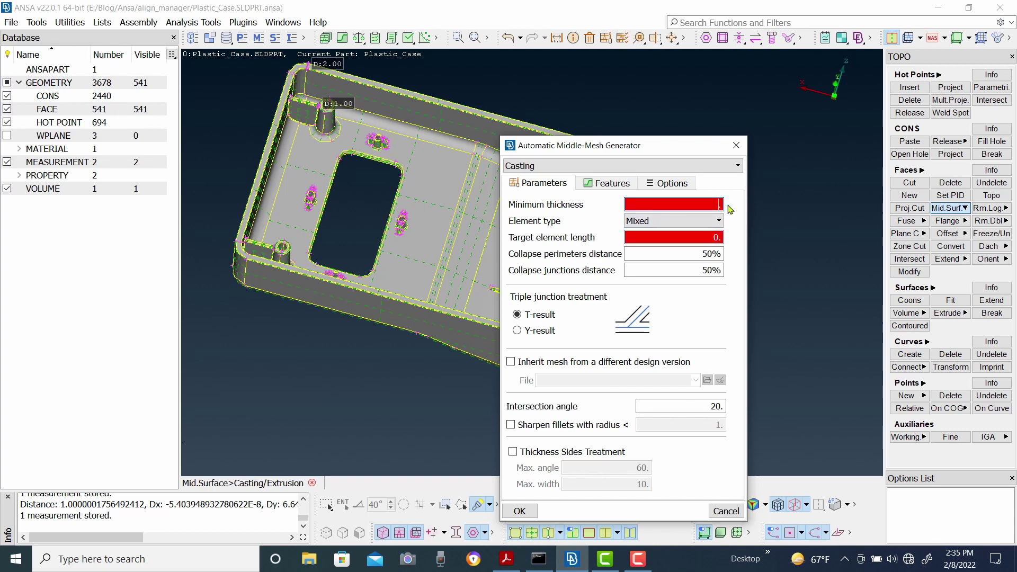
click(705, 238)
click(719, 239)
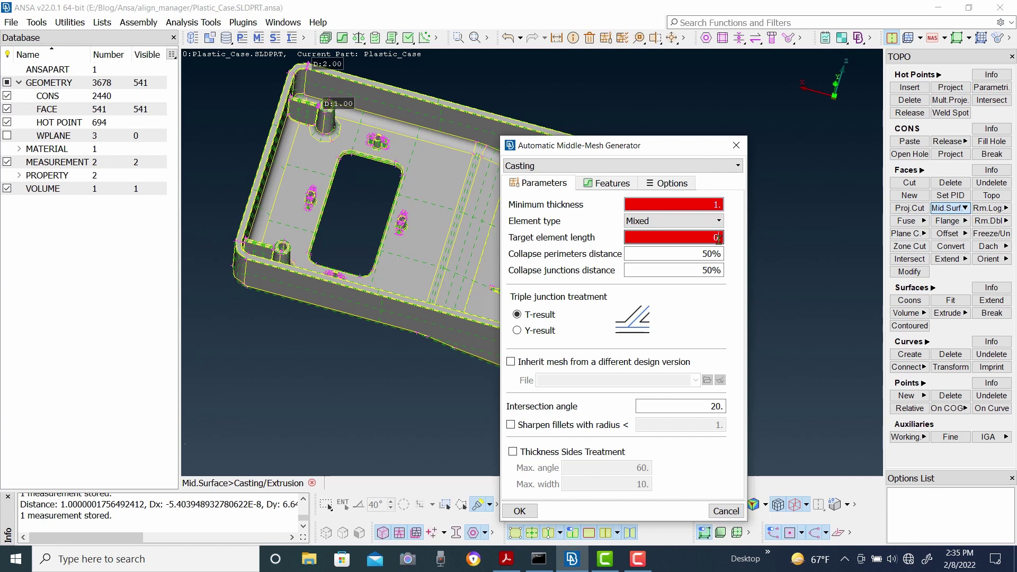
key(BackSpace)
key(BackSpace)
text(2)
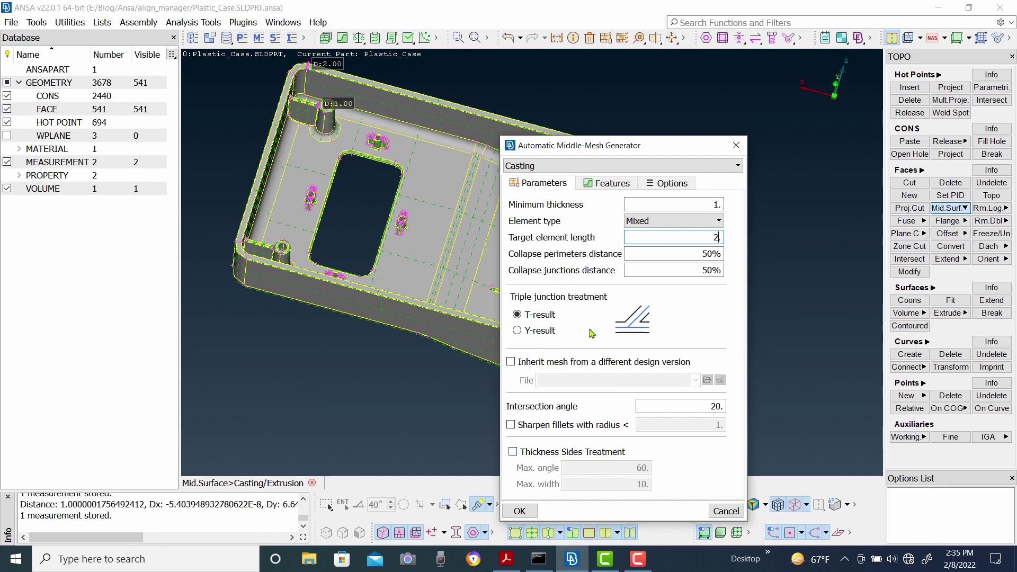
click(520, 511)
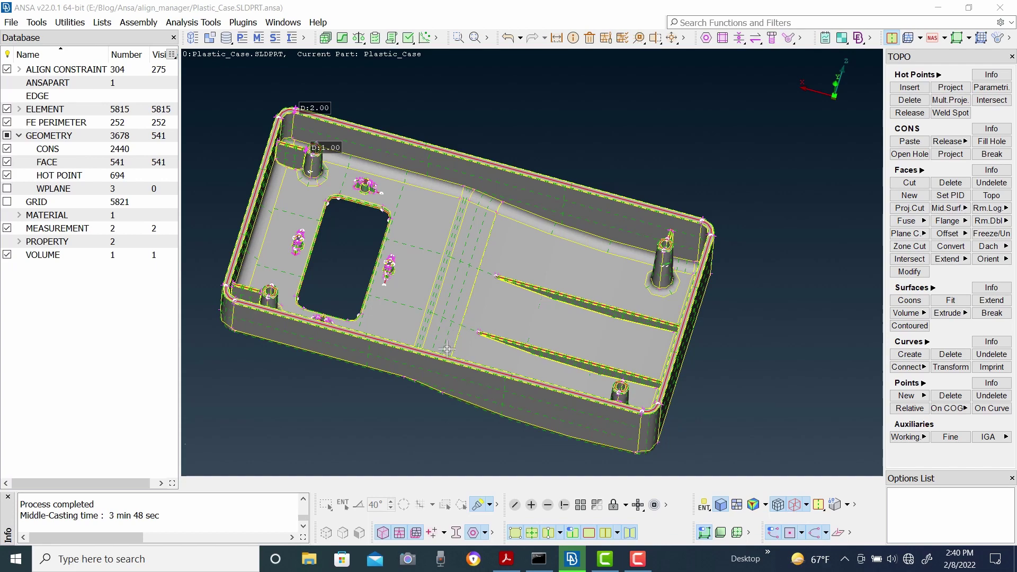
Inspect the generated middle mesh and align constraints along the case rim, ribs and small bosses around the window
scroll(411, 359, up, 3)
scroll(512, 246, up, 2)
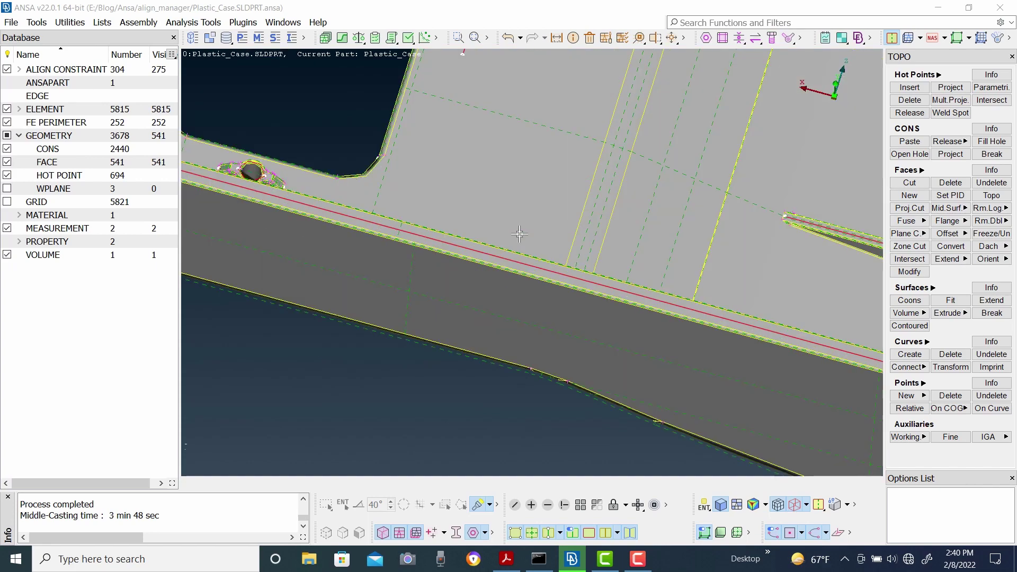
scroll(524, 264, up, 3)
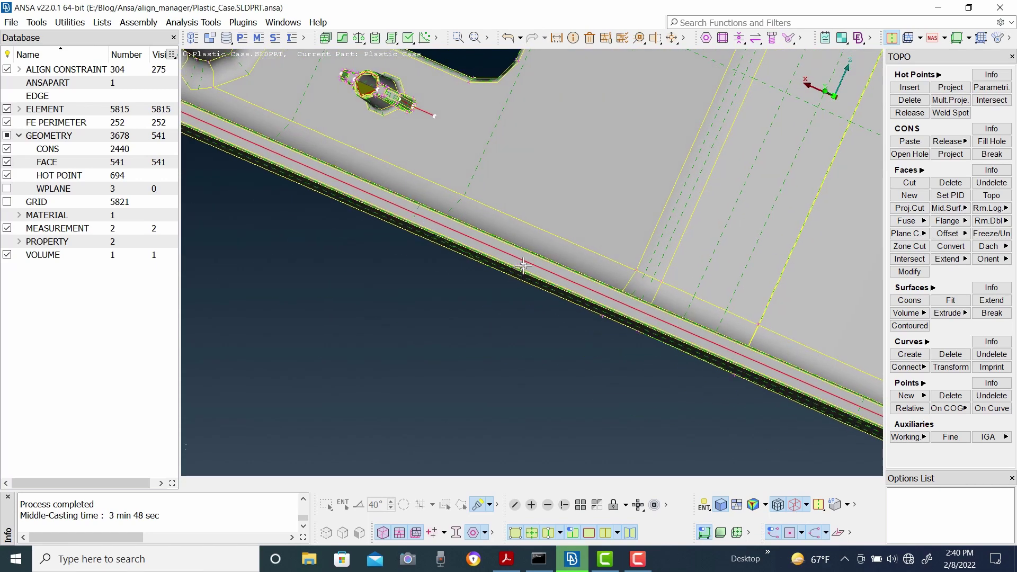
scroll(563, 232, down, 6)
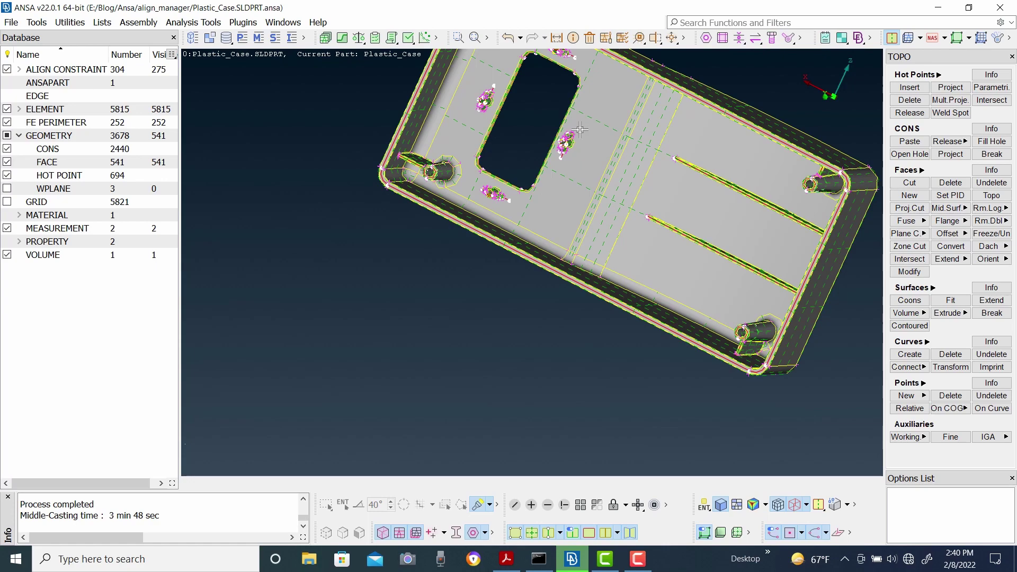
scroll(585, 139, up, 3)
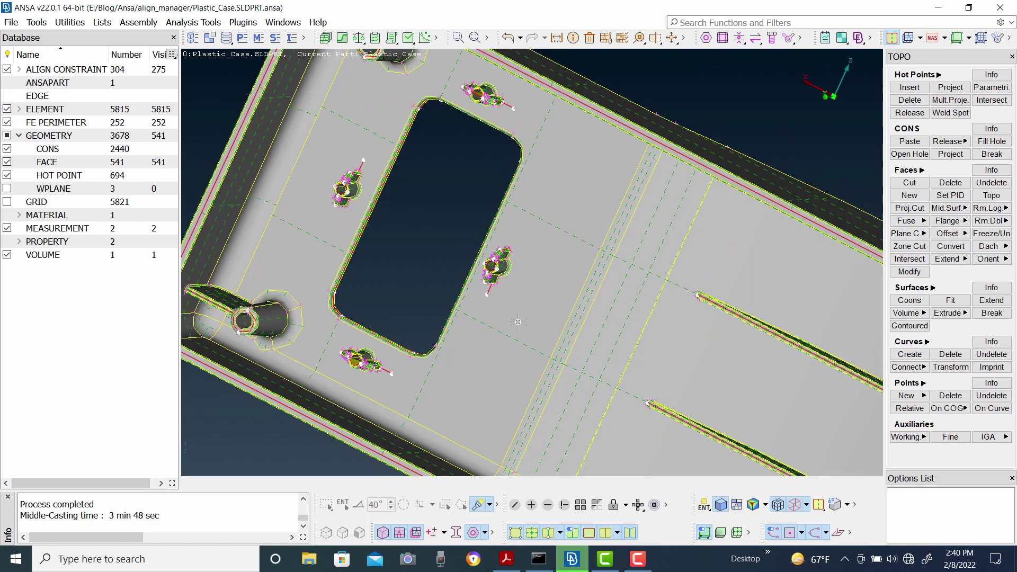
scroll(535, 190, down, 3)
ctrl+drag(535, 190, 557, 220)
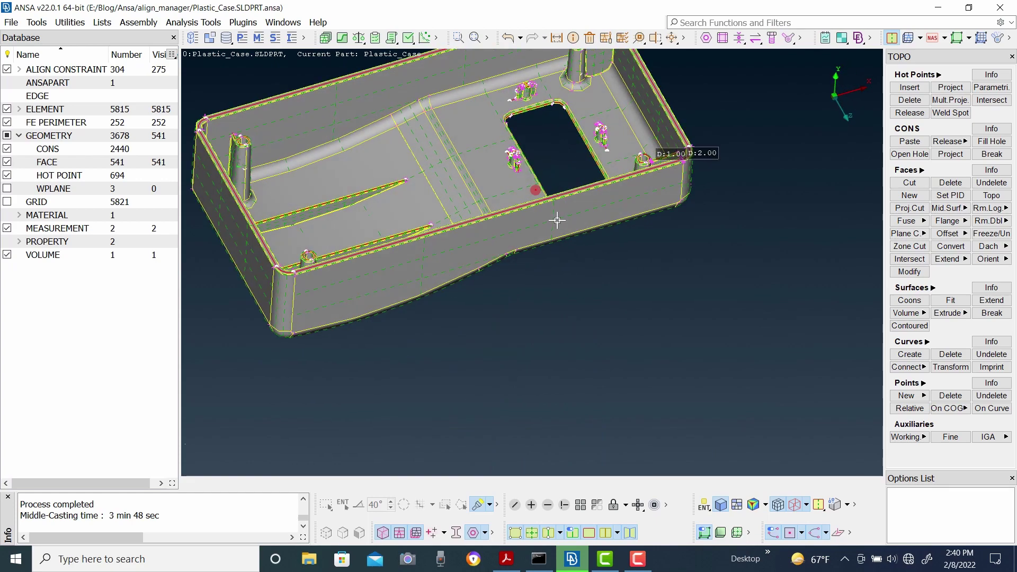
scroll(544, 301, up, 3)
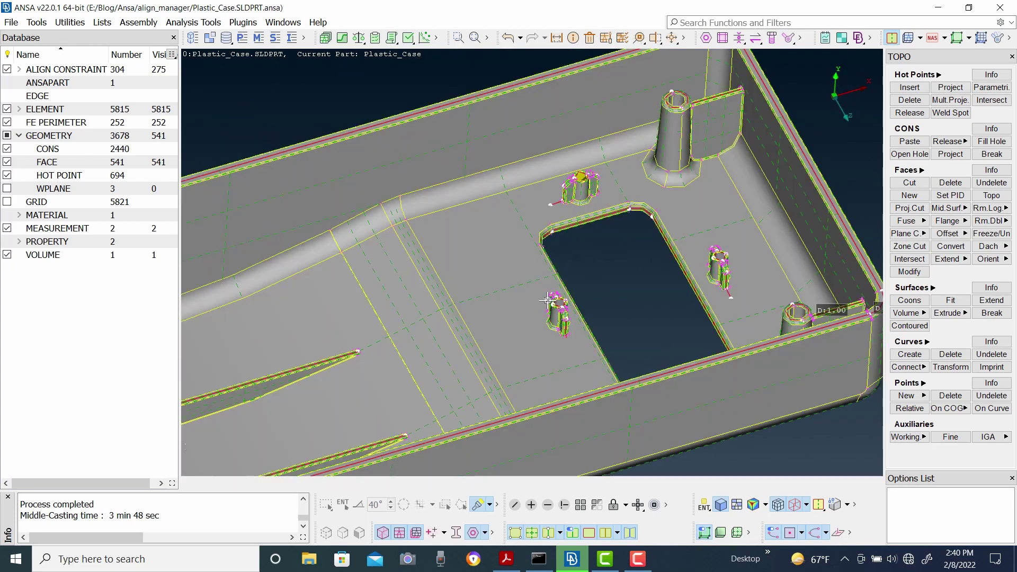
Turn off shading and examine the whole case in wireframe, comparing the middle mesh with the solid's outline
scroll(517, 220, down, 3)
ctrl+drag(506, 279, 481, 308)
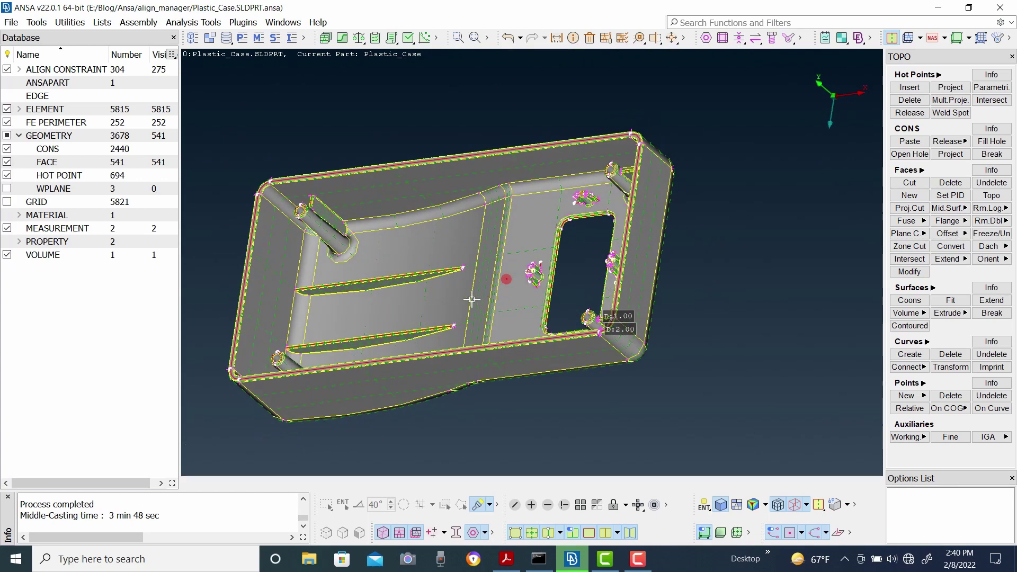
ctrl+drag(515, 386, 531, 293)
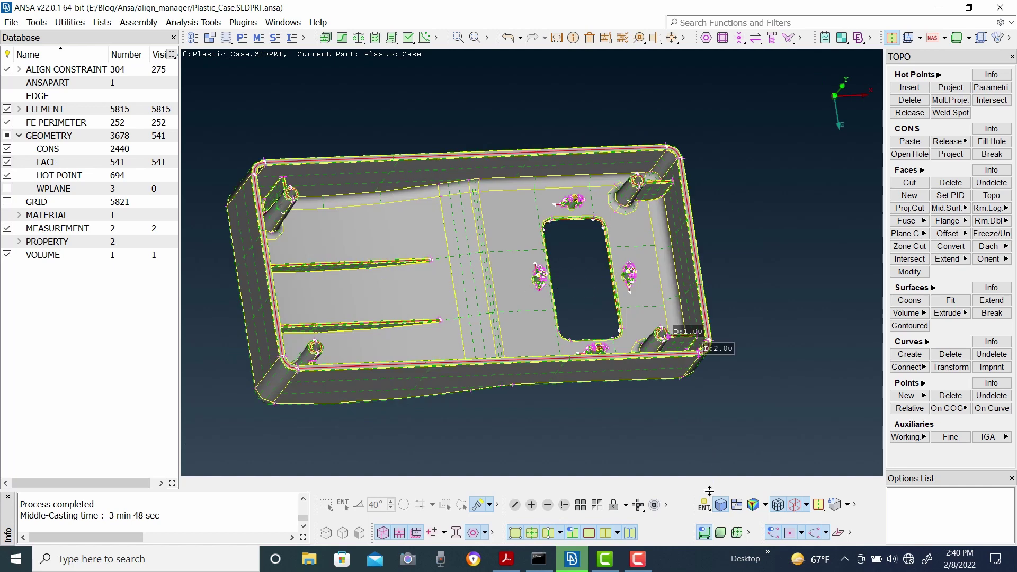
click(720, 505)
ctrl+drag(528, 291, 505, 274)
scroll(488, 277, up, 1)
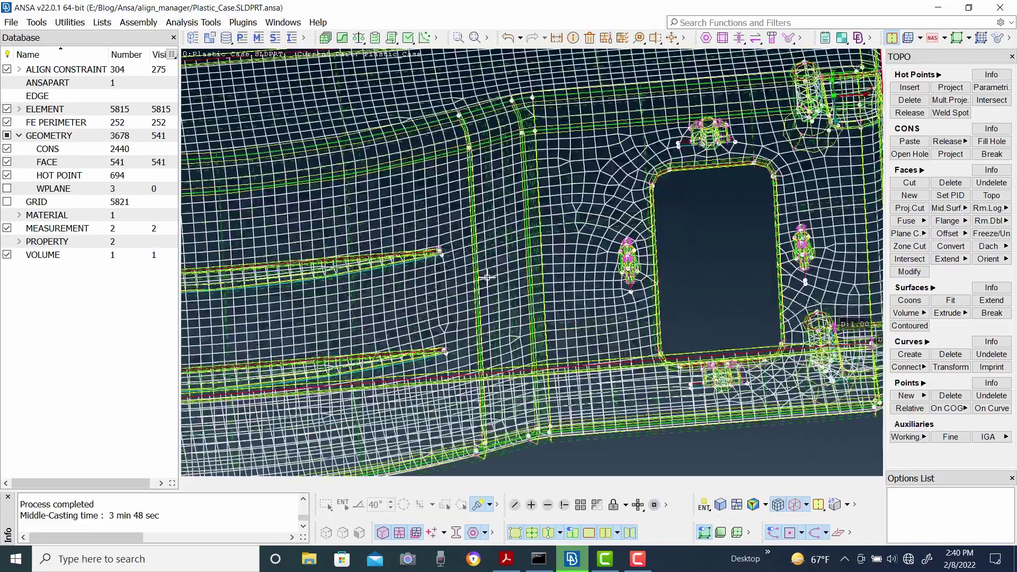
scroll(561, 271, down, 1)
ctrl+drag(455, 299, 470, 281)
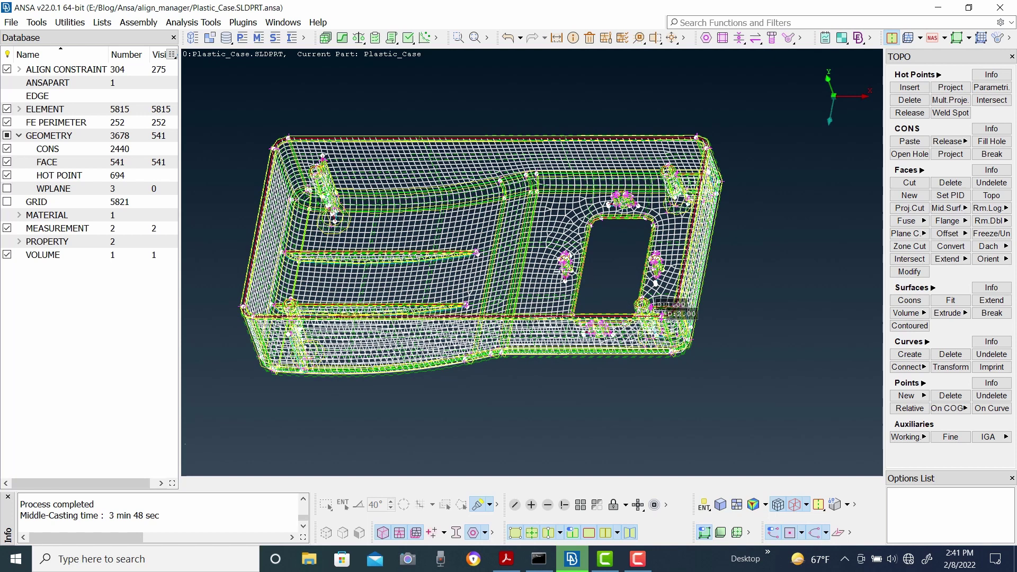
Hide the original solid geometry and restore shaded display so that only the middle shell mesh is shown
click(381, 534)
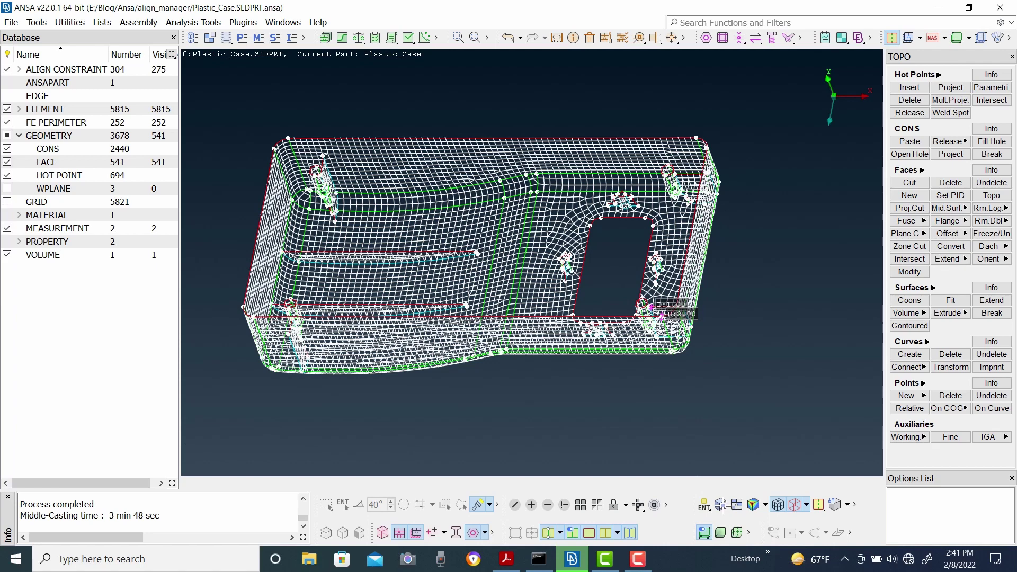
click(722, 506)
click(721, 505)
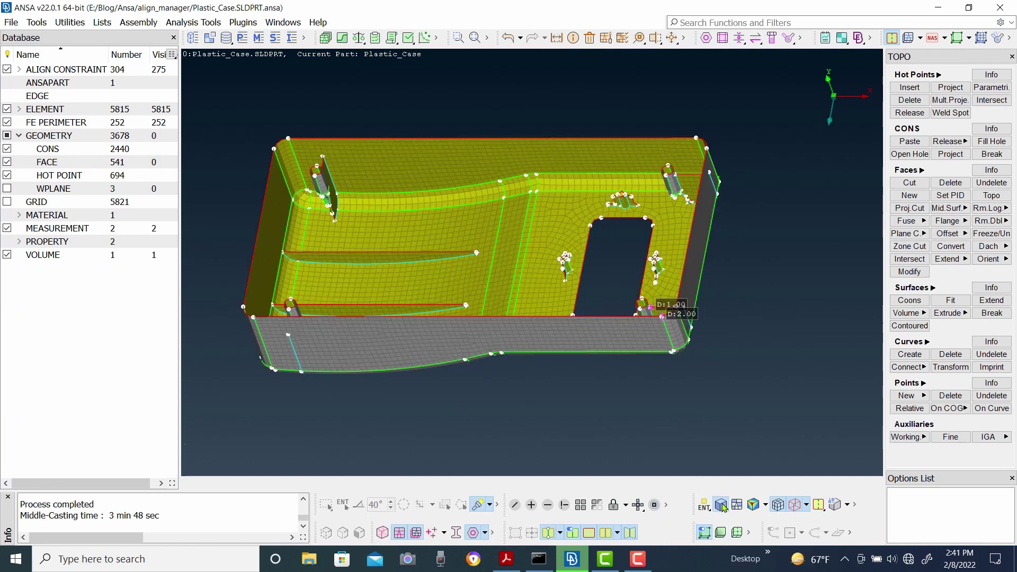
Inspect the isolated middle mesh from several sides, covering the floor, outer walls, window opening and long ribs
scroll(537, 242, up, 5)
scroll(532, 269, down, 5)
scroll(528, 281, up, 3)
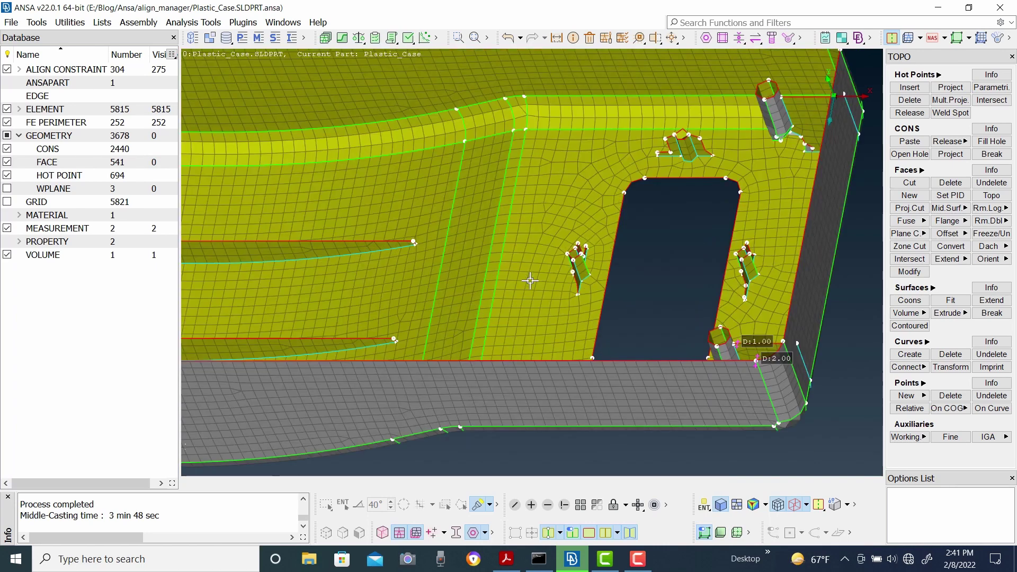
scroll(519, 273, down, 5)
mouse_move(466, 294)
ctrl+mouse_down()
mouse_move(537, 232)
mouse_move(572, 267)
ctrl+mouse_up()
scroll(380, 295, up, 3)
scroll(383, 262, up, 3)
scroll(430, 265, down, 3)
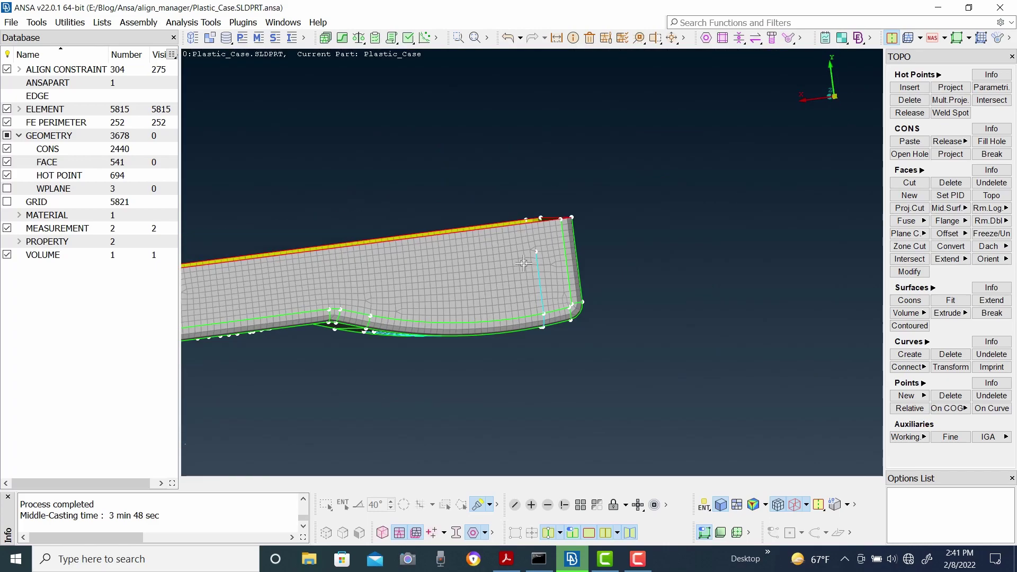
mouse_move(488, 276)
ctrl+mouse_down()
mouse_move(436, 314)
mouse_move(426, 246)
ctrl+mouse_up()
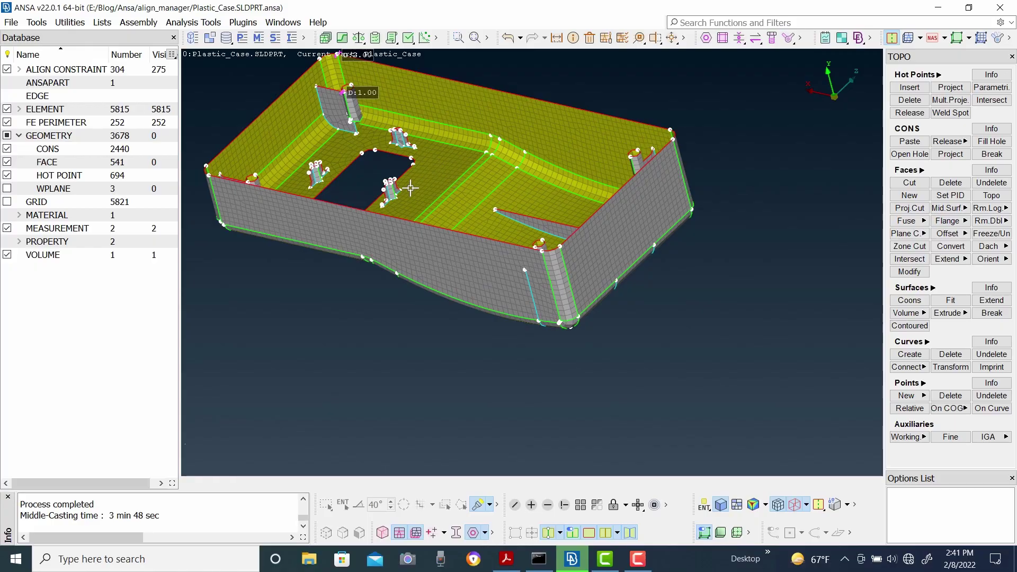
scroll(415, 185, up, 3)
scroll(547, 293, down, 3)
mouse_move(524, 266)
ctrl+mouse_down()
mouse_move(529, 310)
mouse_move(575, 329)
mouse_move(548, 304)
mouse_move(552, 264)
ctrl+mouse_up()
scroll(515, 263, up, 3)
scroll(516, 263, up, 2)
scroll(483, 247, up, 3)
ctrl+middle_drag(483, 248, 581, 334)
scroll(582, 271, down, 5)
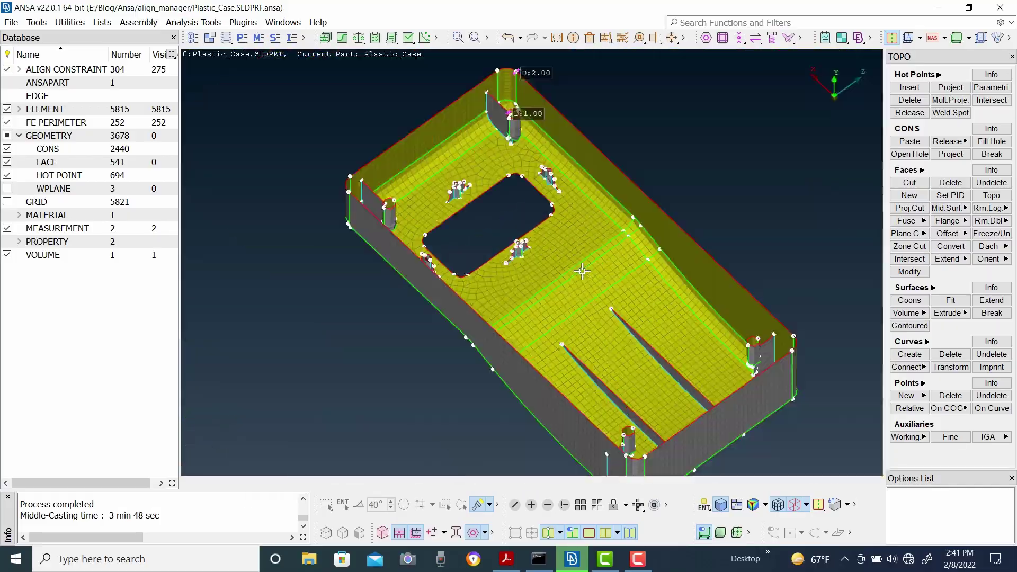
Examine the shell elements of the small boss beside the window and of the corner boss with its rib
scroll(548, 194, up, 5)
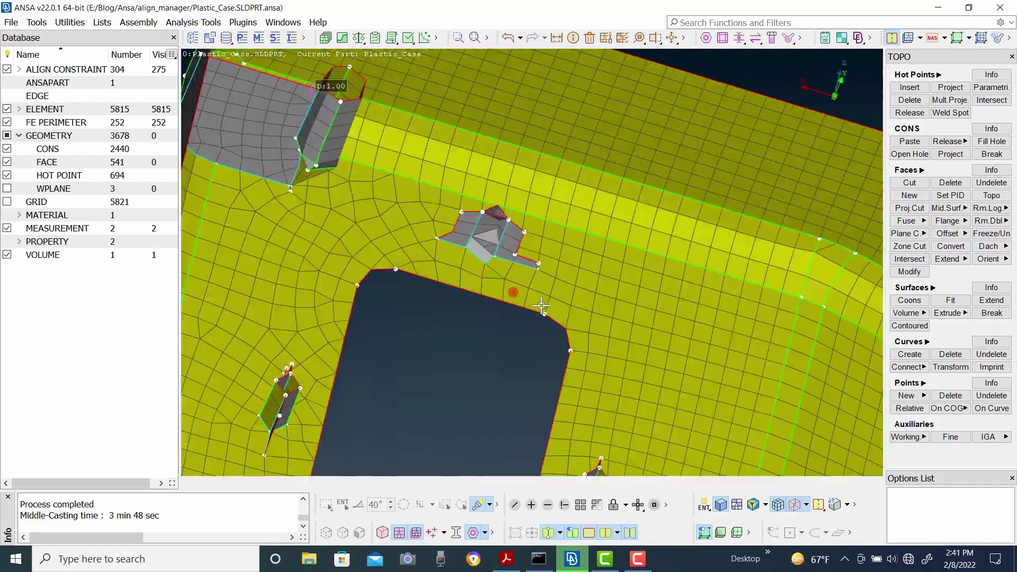
scroll(519, 264, up, 1)
scroll(522, 260, down, 5)
scroll(535, 260, up, 6)
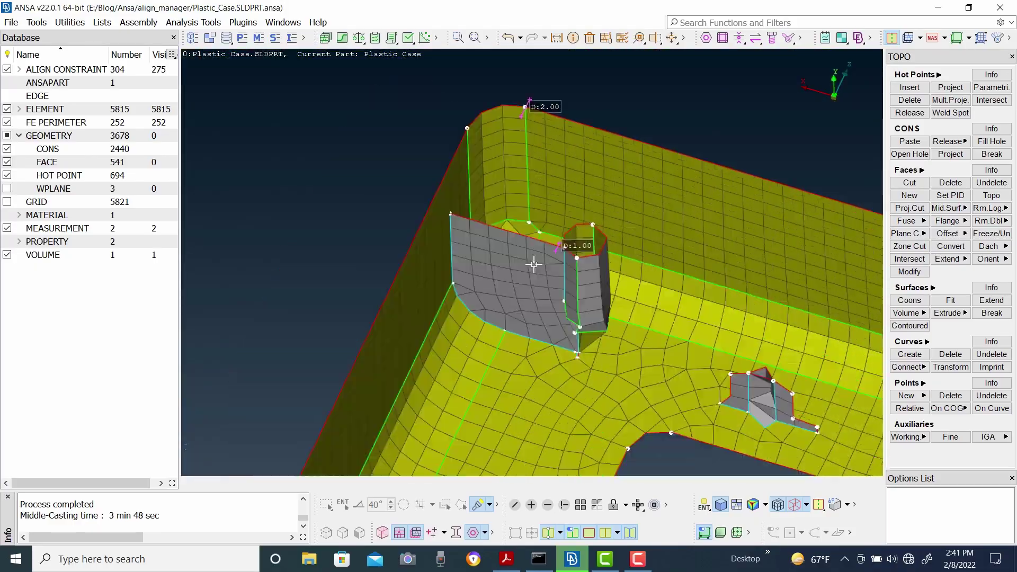
scroll(575, 306, down, 3)
mouse_move(584, 298)
ctrl+mouse_down()
mouse_move(541, 304)
mouse_move(560, 333)
mouse_move(569, 313)
mouse_move(559, 274)
mouse_move(551, 330)
mouse_move(556, 311)
ctrl+mouse_up()
scroll(556, 311, down, 4)
scroll(557, 308, up, 4)
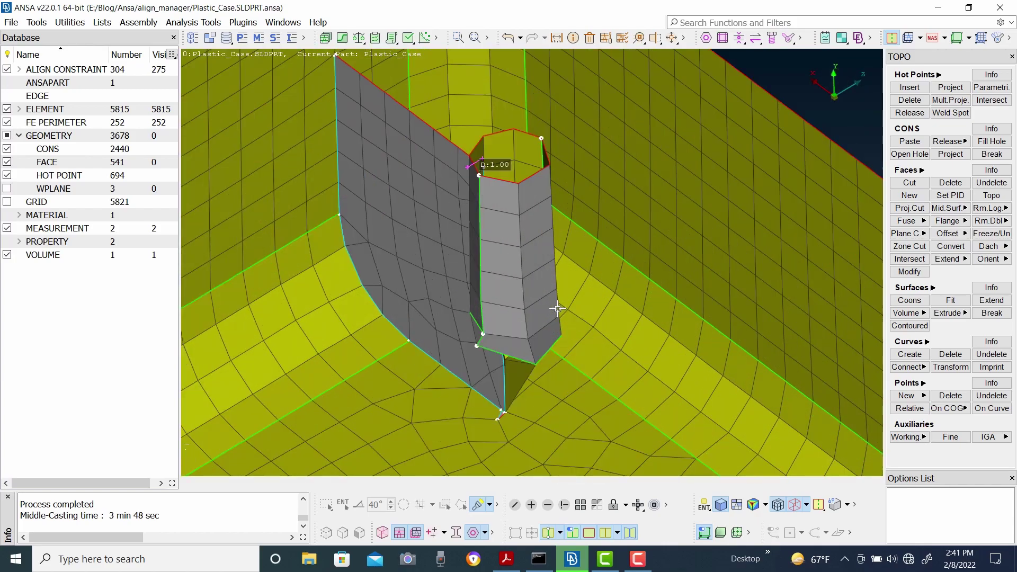
Show the solid geometry again and compare the corner boss's rim and adjoining rib with the mid-surface edges
click(383, 533)
ctrl+drag(497, 298, 495, 323)
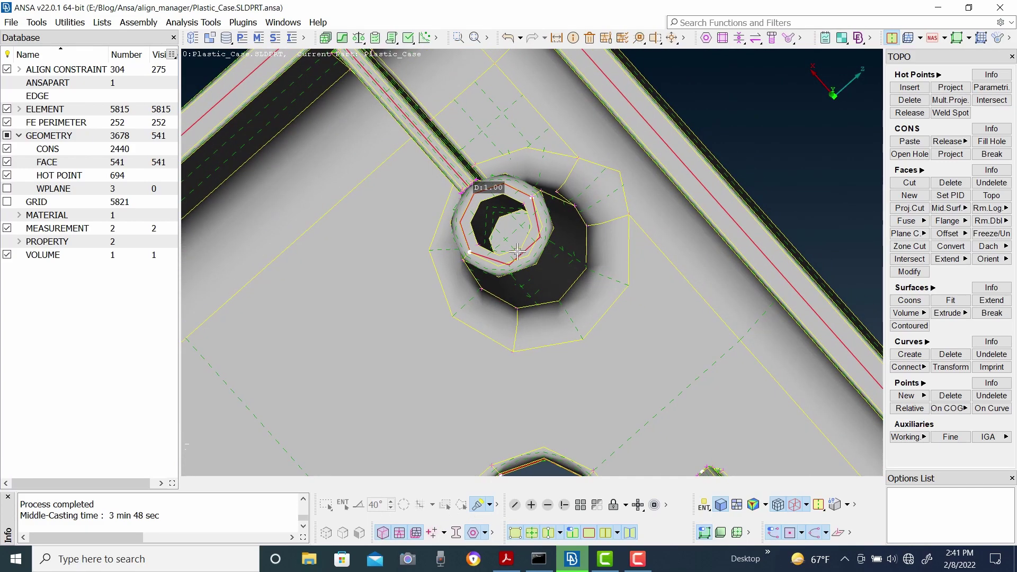
scroll(503, 227, up, 4)
mouse_move(502, 228)
ctrl+mouse_down()
mouse_move(551, 301)
mouse_move(541, 299)
ctrl+mouse_up()
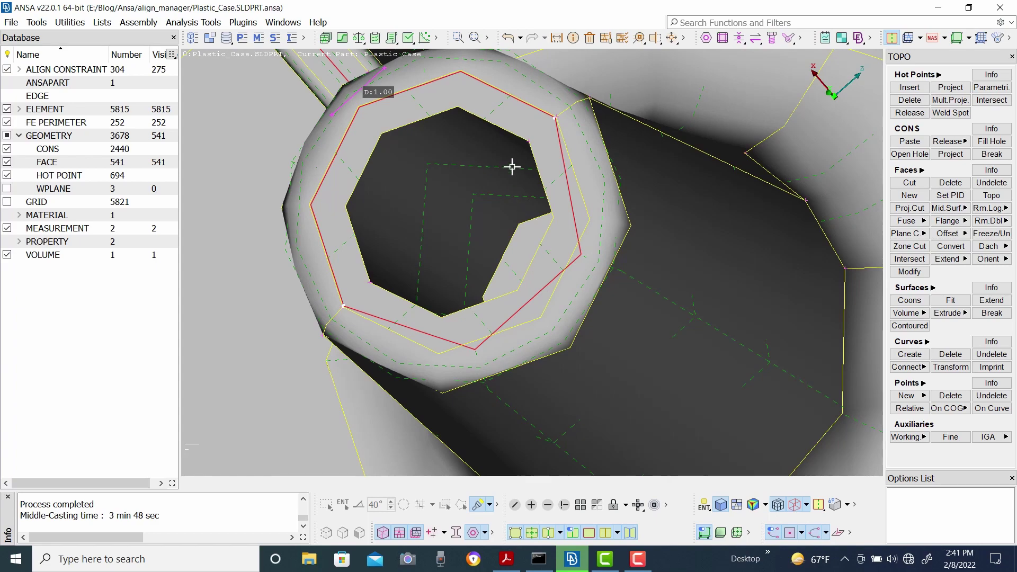
scroll(541, 298, down, 4)
mouse_move(546, 323)
ctrl+mouse_down()
mouse_move(582, 295)
mouse_move(538, 310)
ctrl+mouse_up()
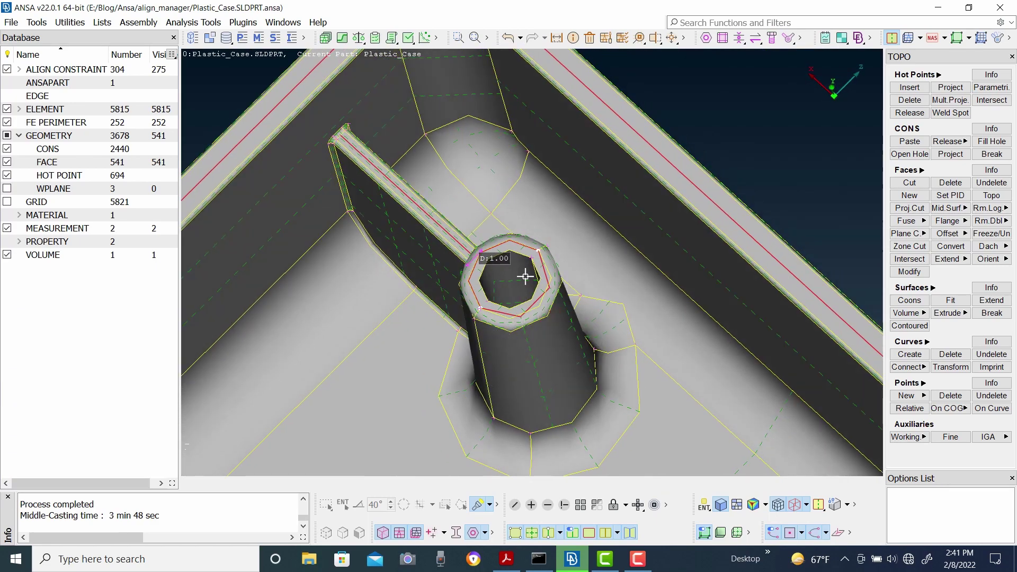
scroll(538, 288, down, 5)
scroll(535, 260, down, 2)
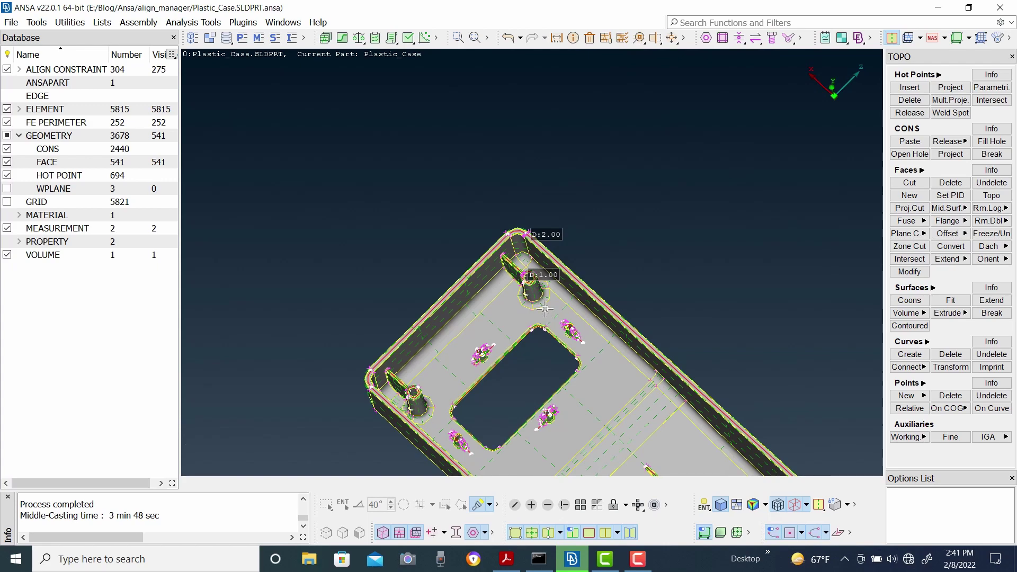
Examine the solid geometry and mid-surface edges at the small bosses and the rim of the window opening
scroll(545, 308, up, 5)
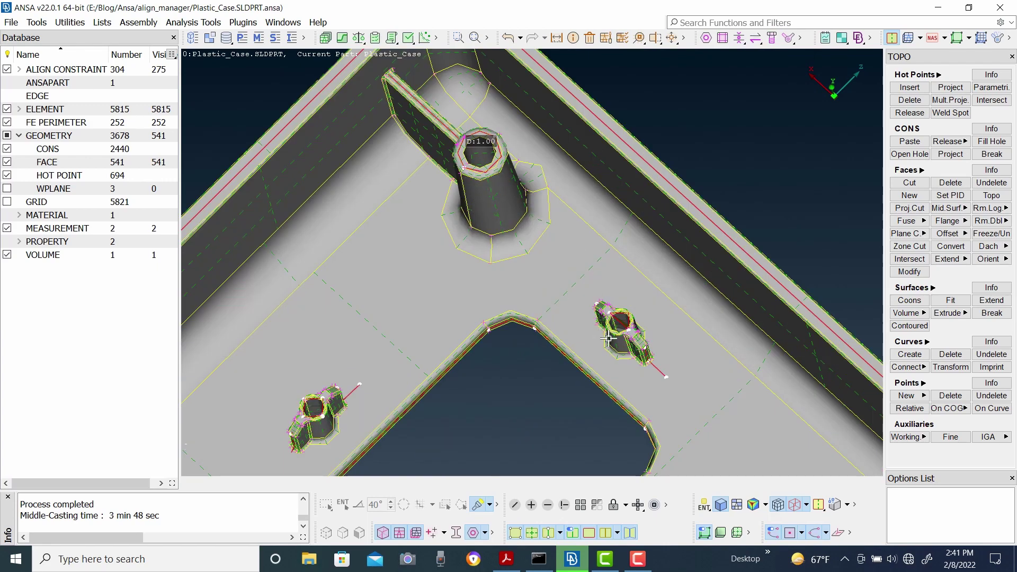
scroll(659, 400, up, 5)
ctrl+drag(552, 237, 554, 210)
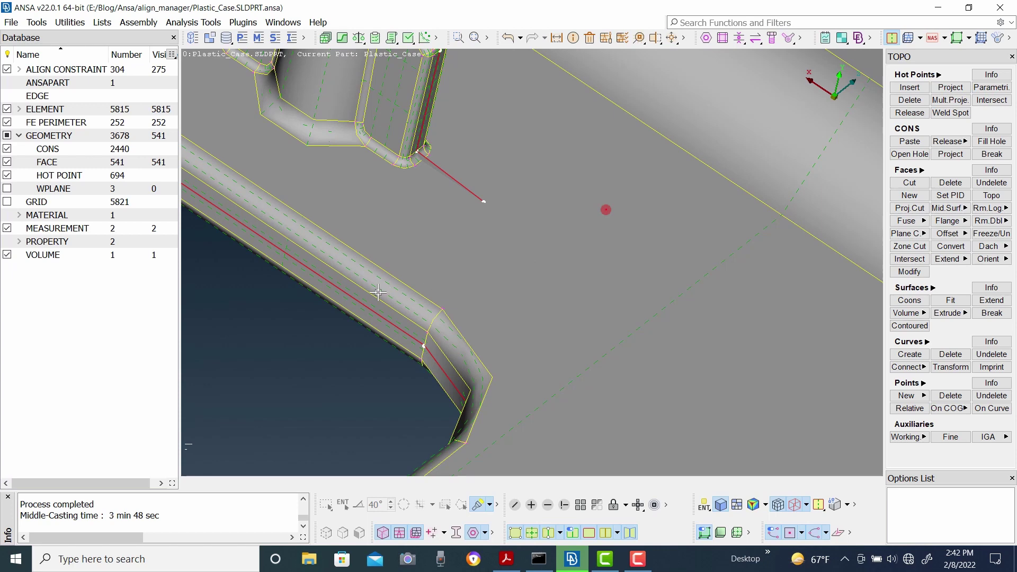
scroll(493, 182, down, 5)
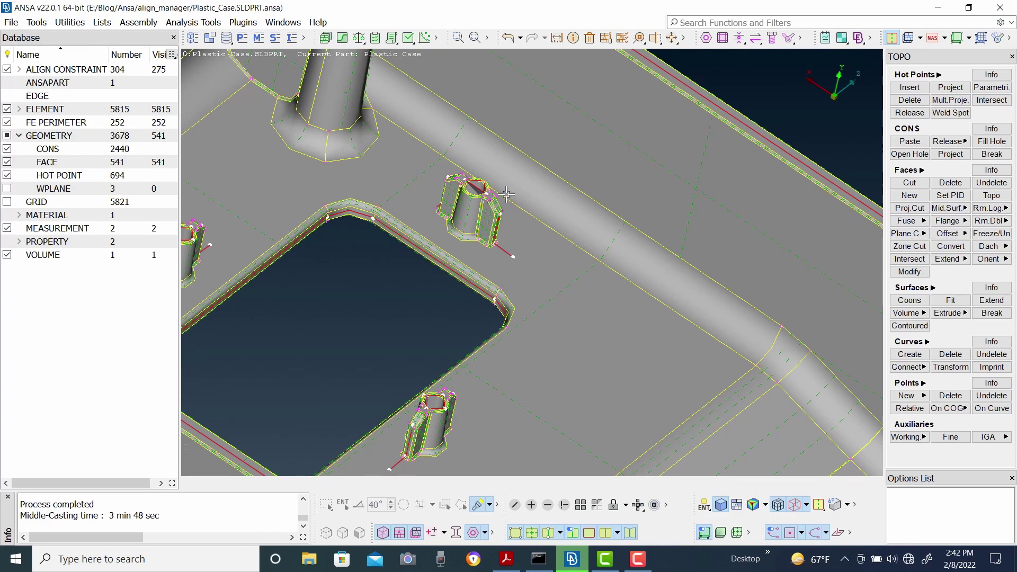
scroll(500, 196, down, 8)
scroll(520, 319, up, 3)
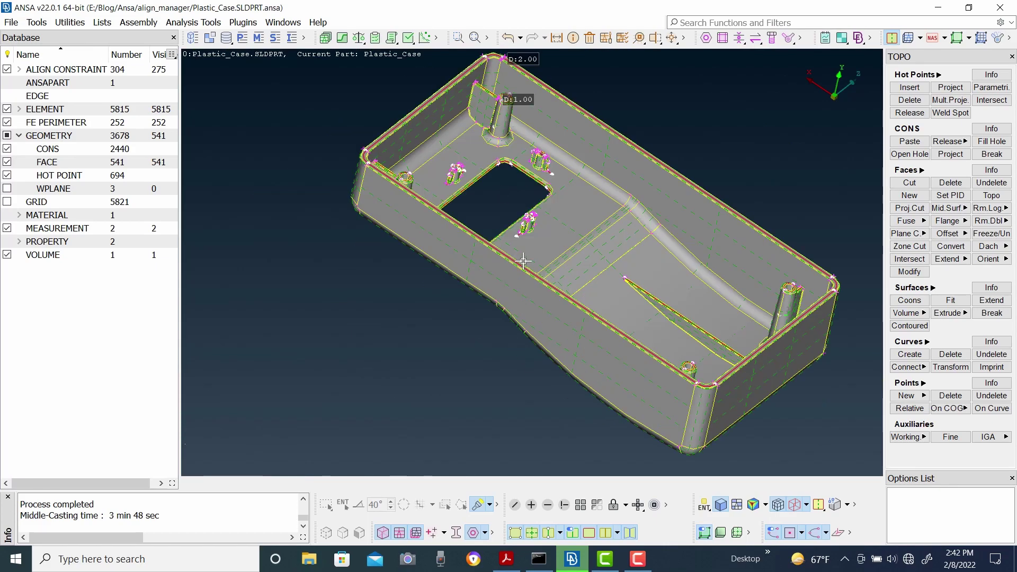
Examine the two long ribs and the neighbouring corner bosses on the solid geometry at the case's far end
ctrl+drag(526, 278, 556, 297)
scroll(737, 184, up, 3)
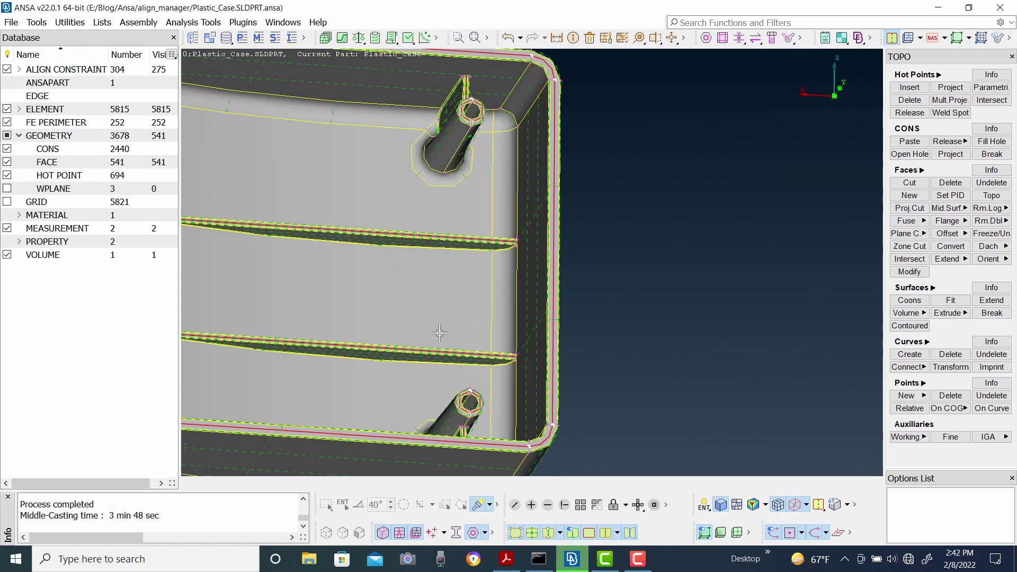
ctrl+drag(439, 332, 430, 315)
scroll(374, 267, up, 3)
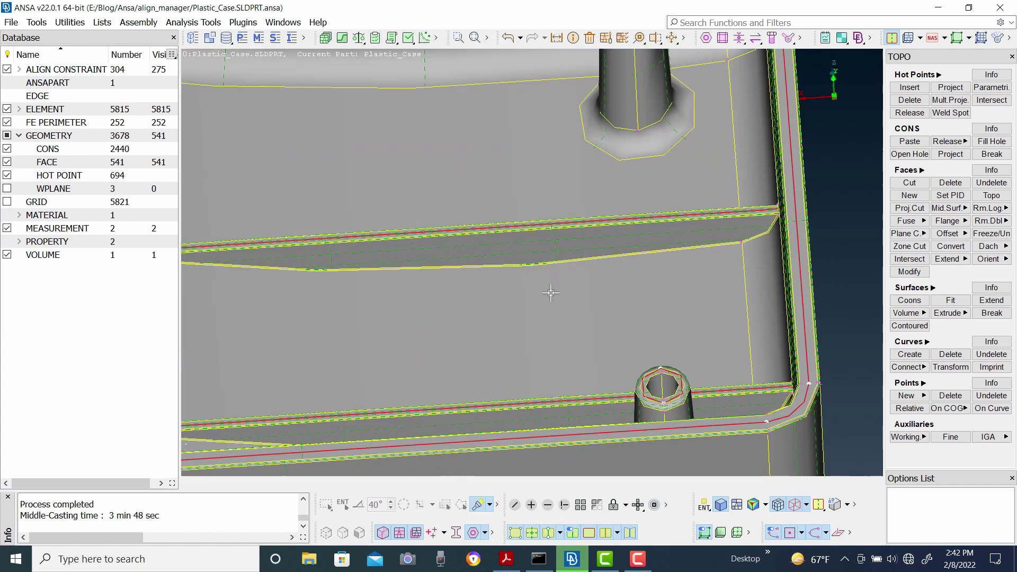
Hide the solid geometry again and inspect the shell mesh where the two long ribs meet the case floor
click(383, 533)
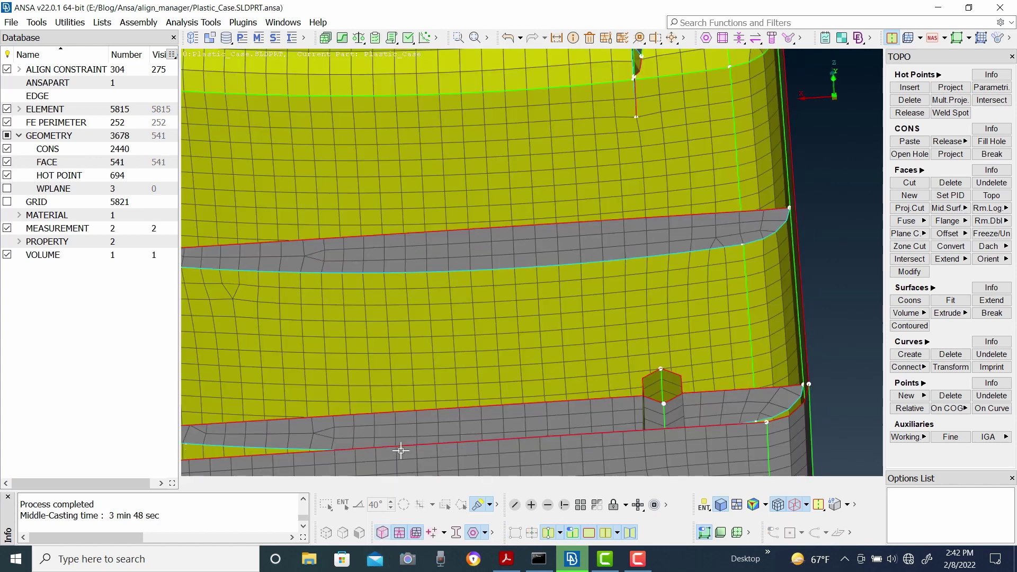
ctrl+middle_drag(551, 258, 533, 263)
ctrl+drag(532, 262, 490, 343)
scroll(492, 247, up, 3)
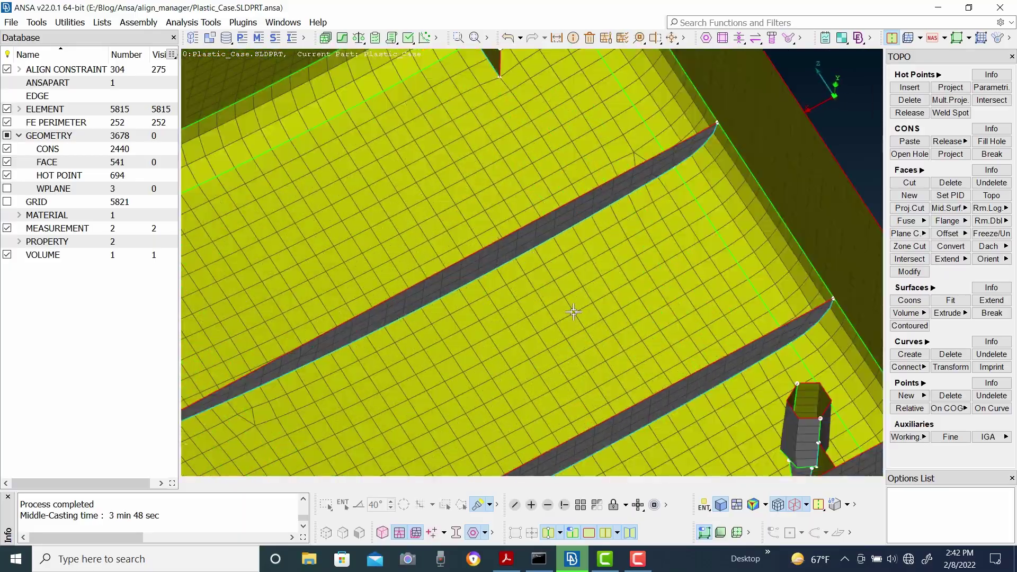
mouse_move(573, 313)
ctrl+mouse_down()
mouse_move(578, 301)
mouse_move(567, 299)
ctrl+mouse_up()
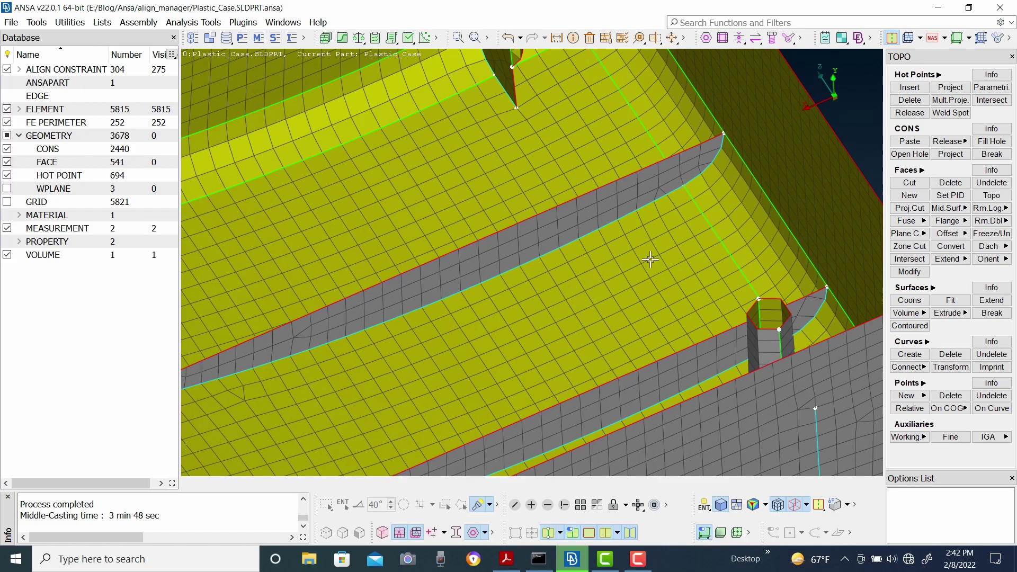
Examine the middle mesh of the corner boss near the long ribs, checking its base and its junction with the rib
scroll(497, 231, down, 5)
ctrl+drag(479, 185, 506, 169)
ctrl+middle_drag(506, 169, 531, 264)
scroll(532, 263, up, 5)
scroll(547, 257, down, 3)
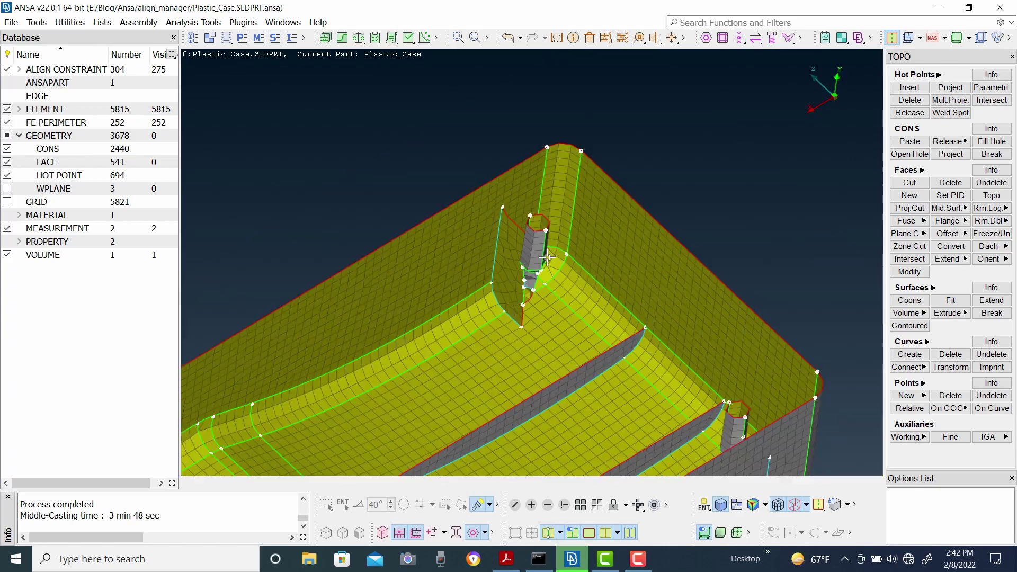
ctrl+drag(547, 257, 507, 324)
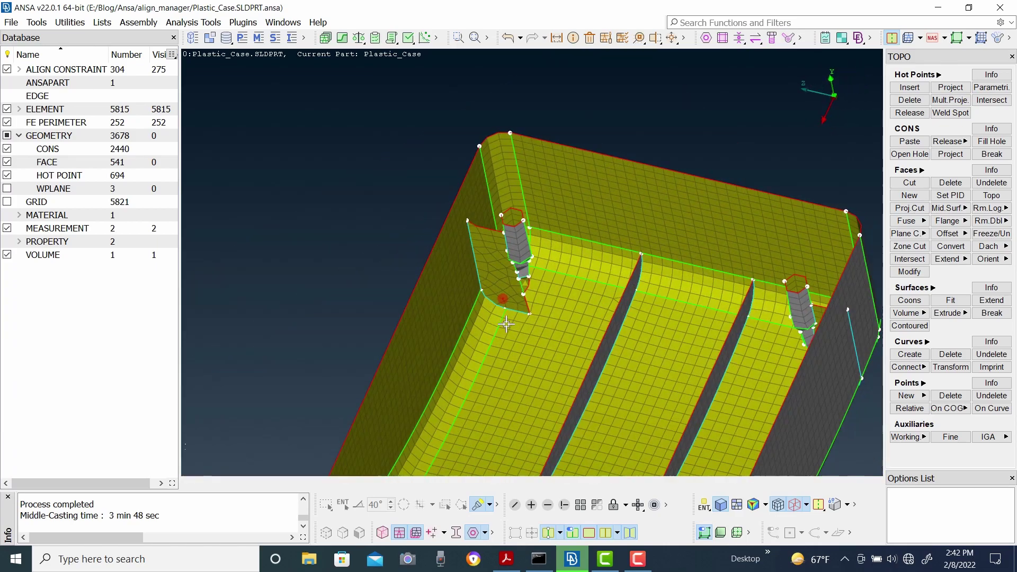
scroll(518, 282, up, 3)
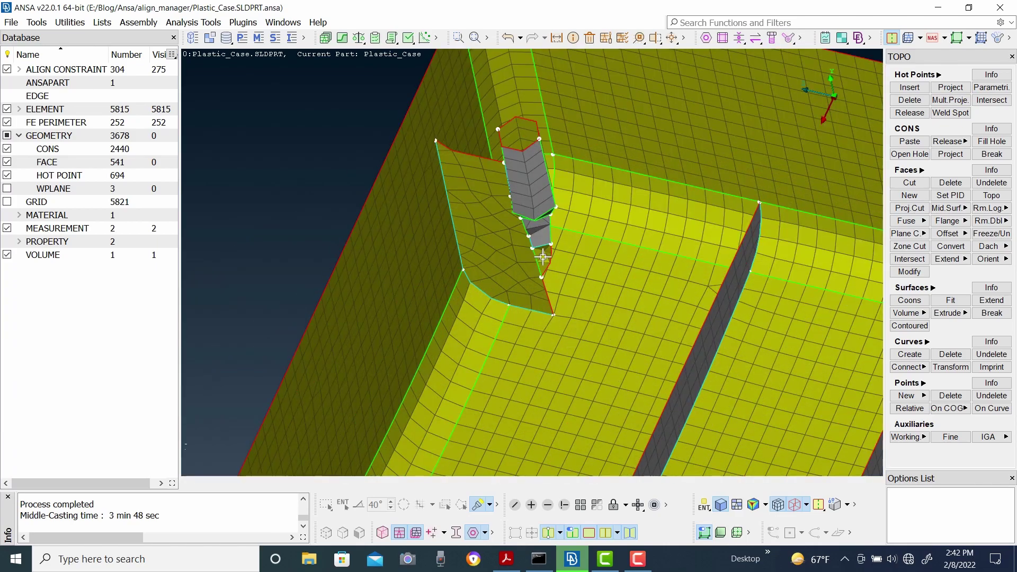
scroll(530, 227, up, 3)
scroll(492, 276, up, 4)
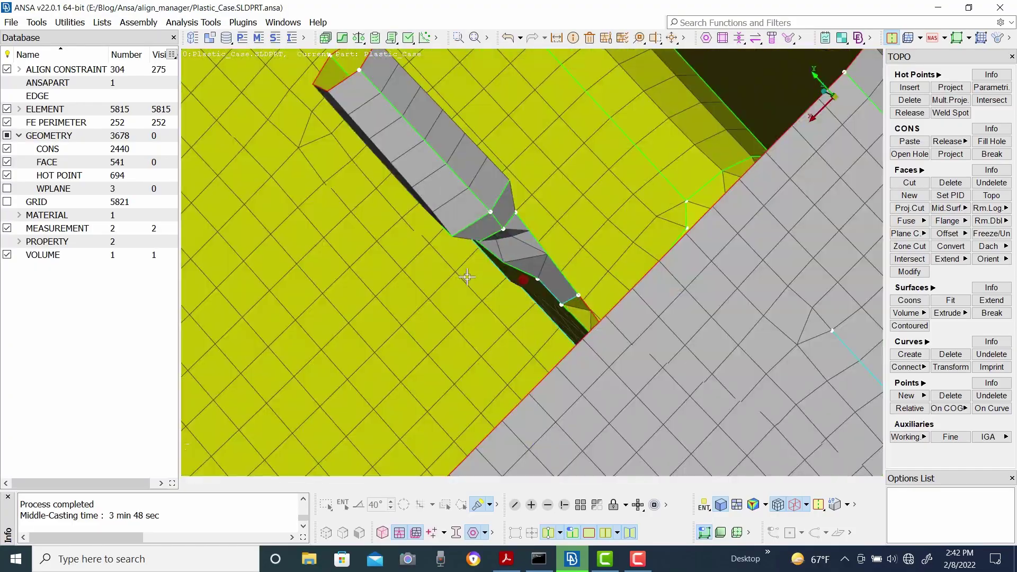
ctrl+drag(466, 277, 519, 295)
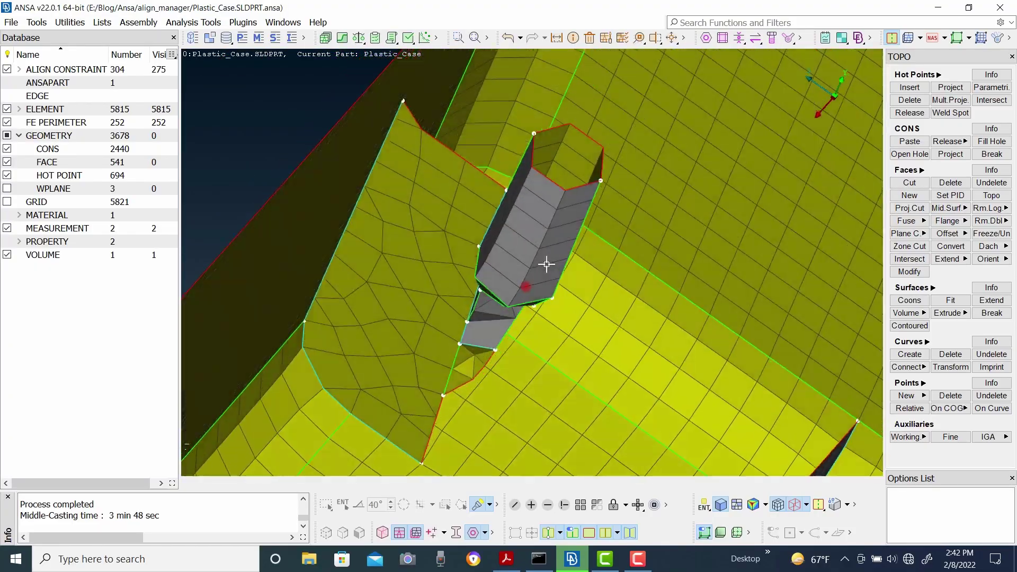
ctrl+drag(544, 277, 680, 411)
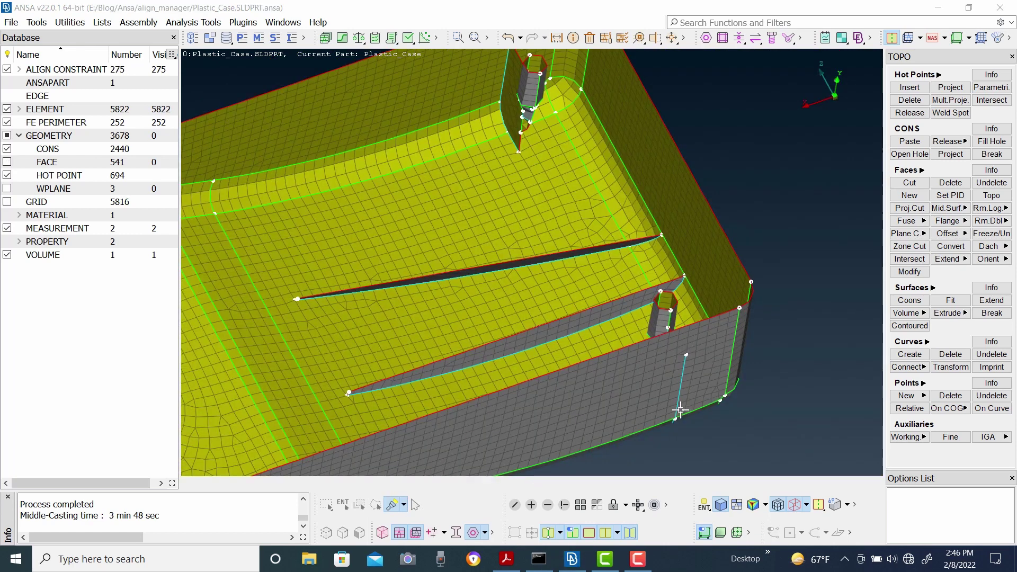
Open the middle-surface Align Manager and activate the picking of align areas
click(955, 211)
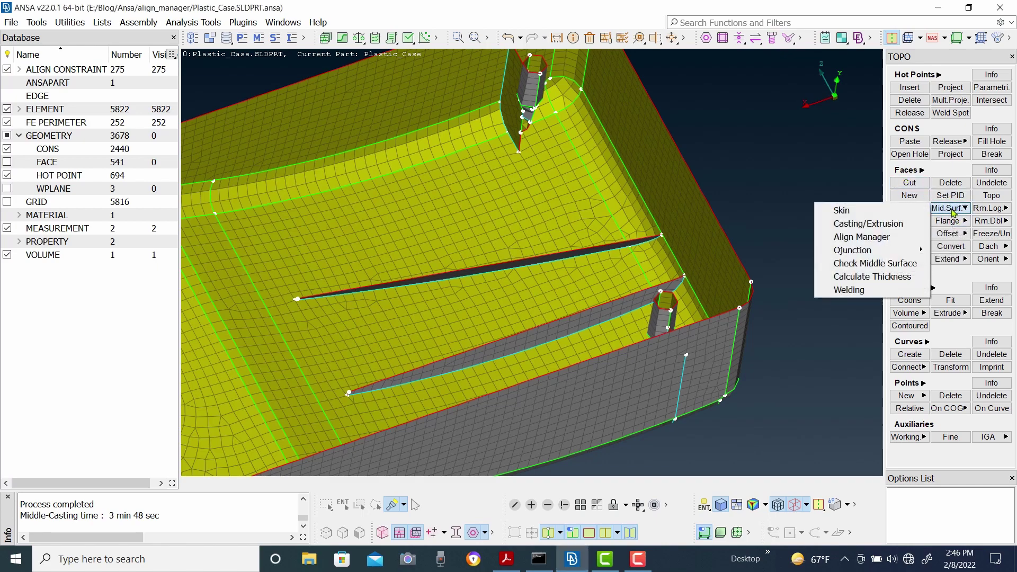
click(874, 240)
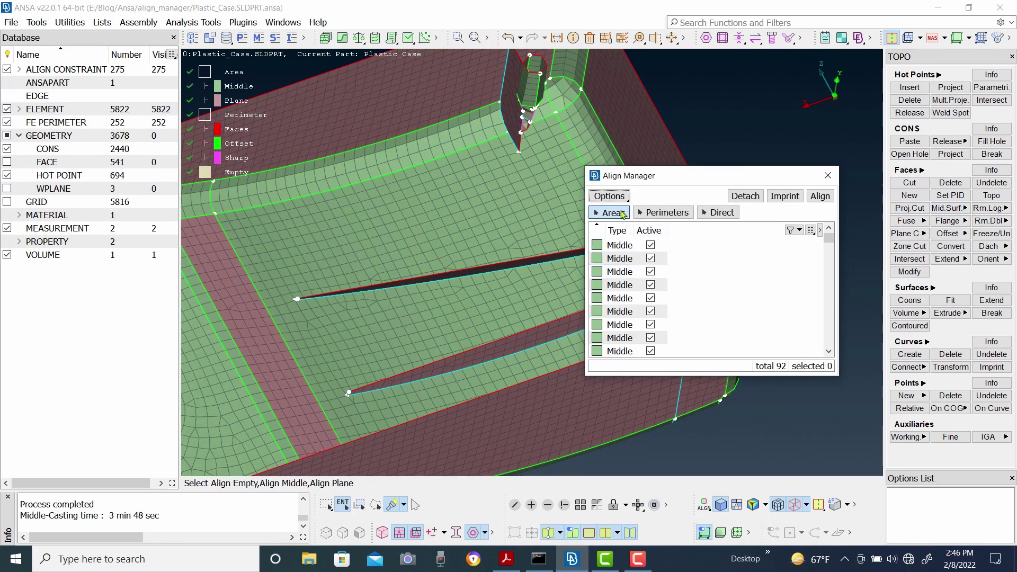
click(621, 212)
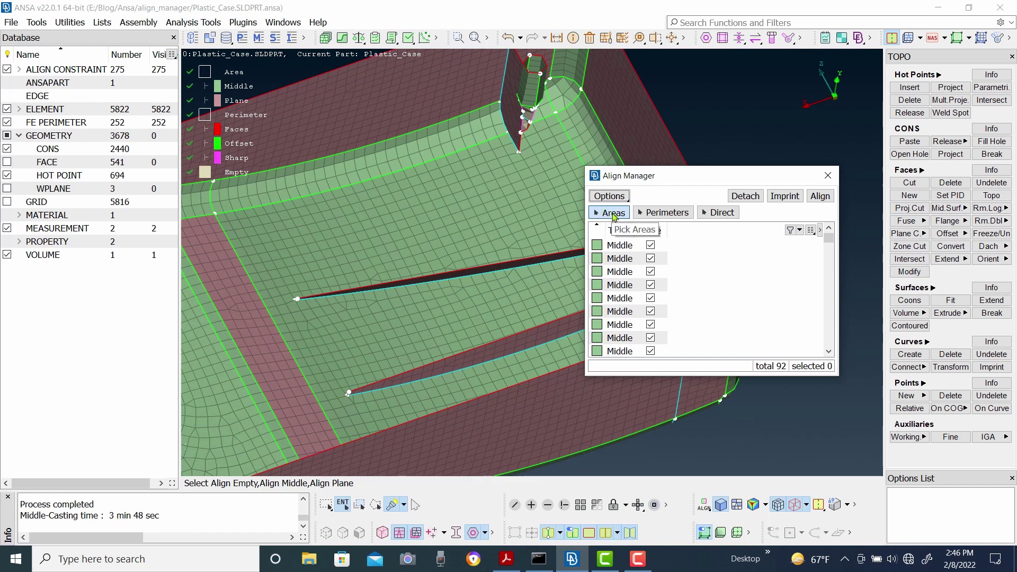
Start a new plane align constraint and collapse the Align Manager window to free the view of the shell mesh
right_click(715, 262)
mouse_move(739, 267)
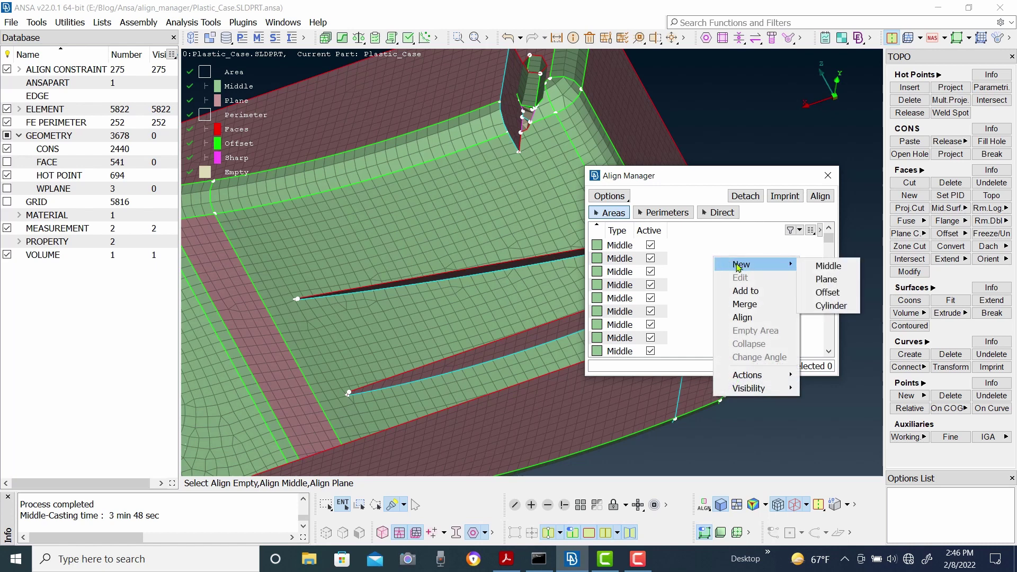
click(822, 279)
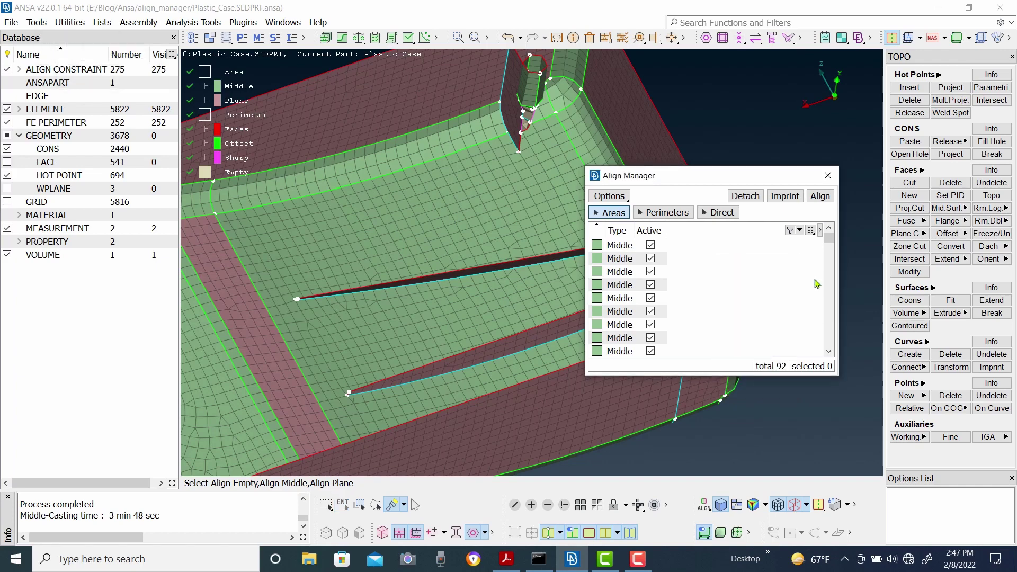
double_click(683, 180)
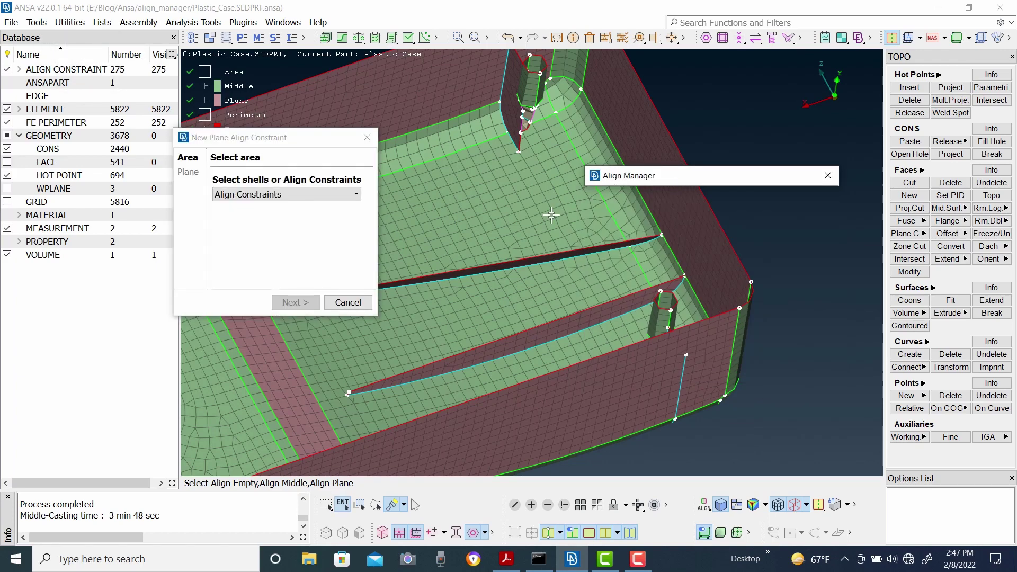
Keep Align Constraints as the area type and take the plane area of the misaligned long rib as the constraint's area
scroll(515, 266, up, 3)
scroll(515, 266, down, 4)
ctrl+drag(516, 269, 566, 289)
scroll(588, 288, up, 5)
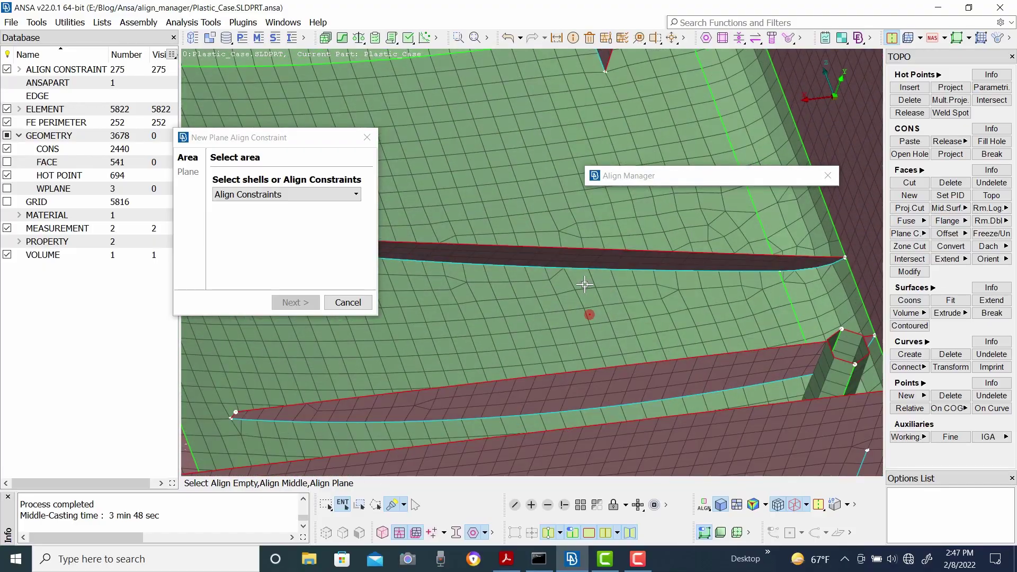
scroll(588, 289, down, 4)
ctrl+drag(545, 258, 572, 294)
scroll(514, 263, up, 3)
scroll(535, 264, down, 3)
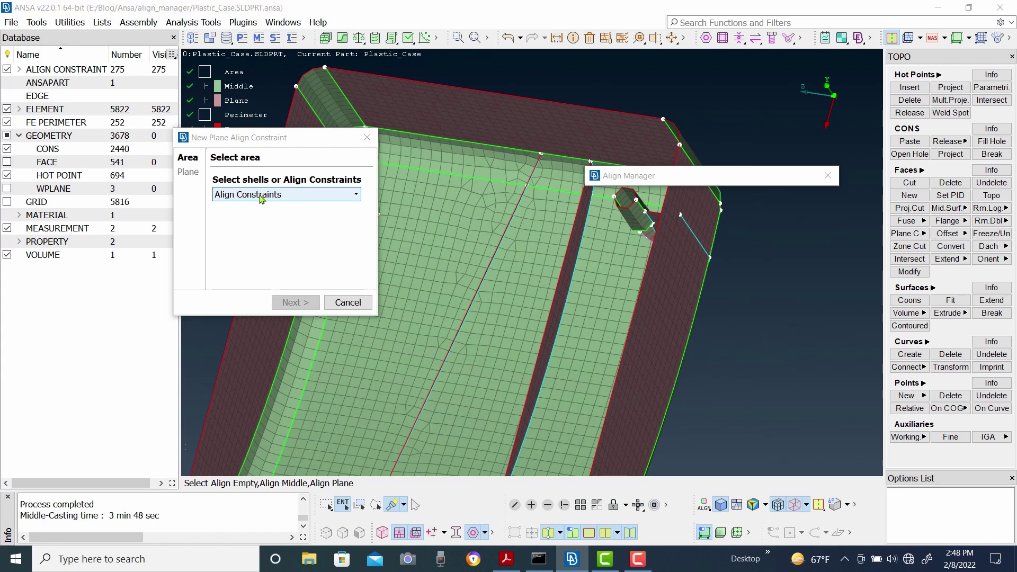
click(249, 194)
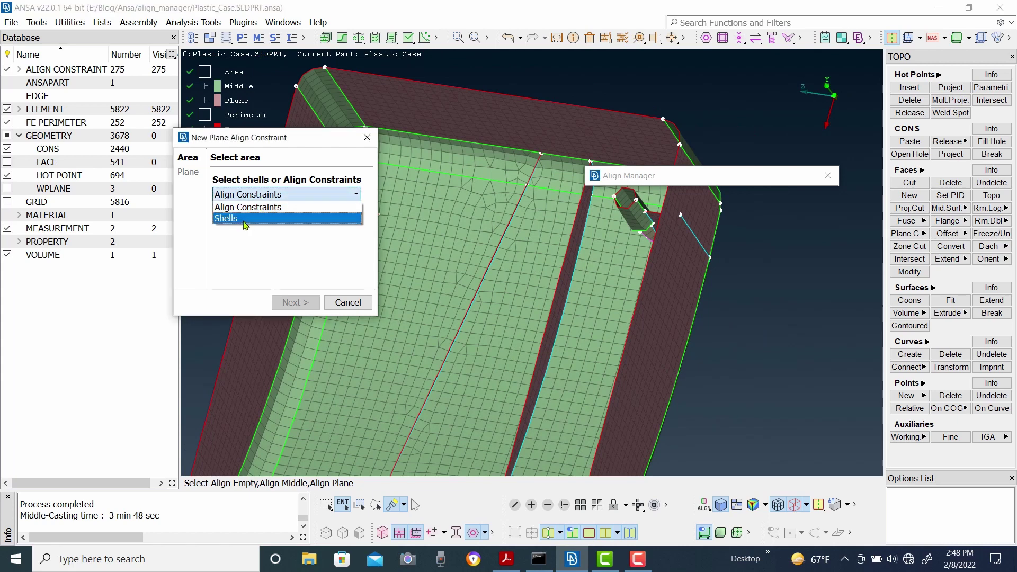
click(249, 207)
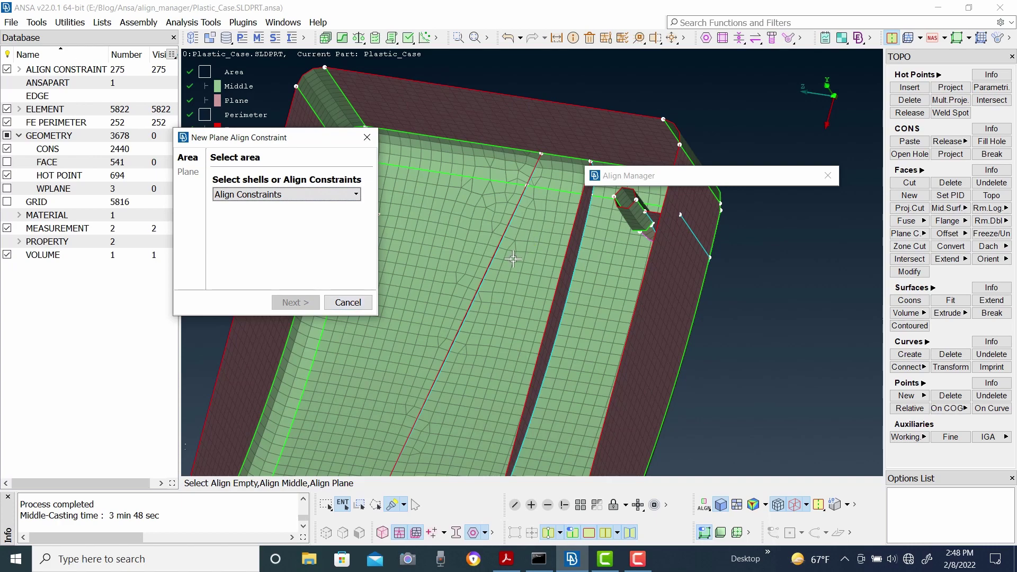
ctrl+drag(536, 249, 512, 247)
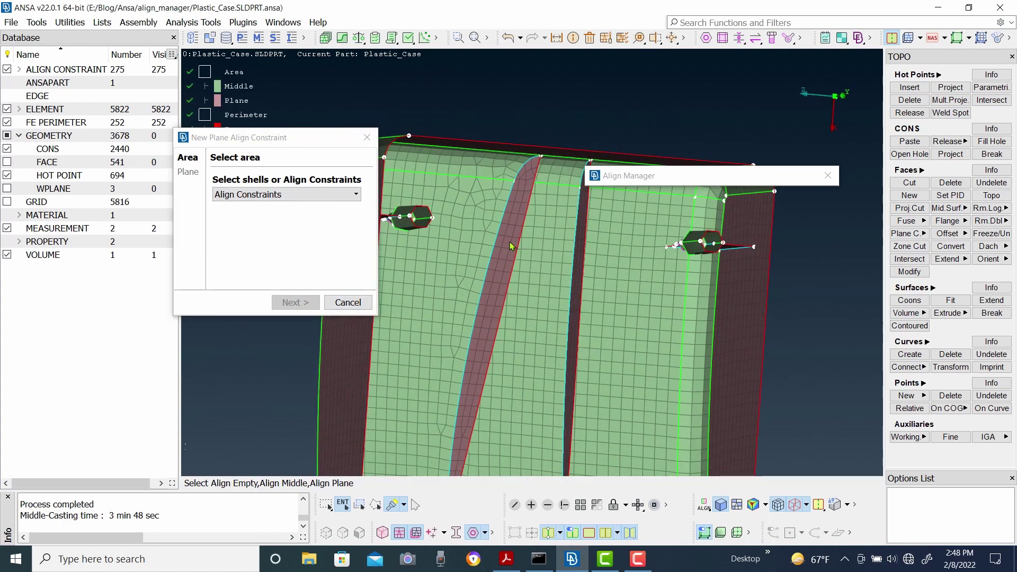
click(512, 246)
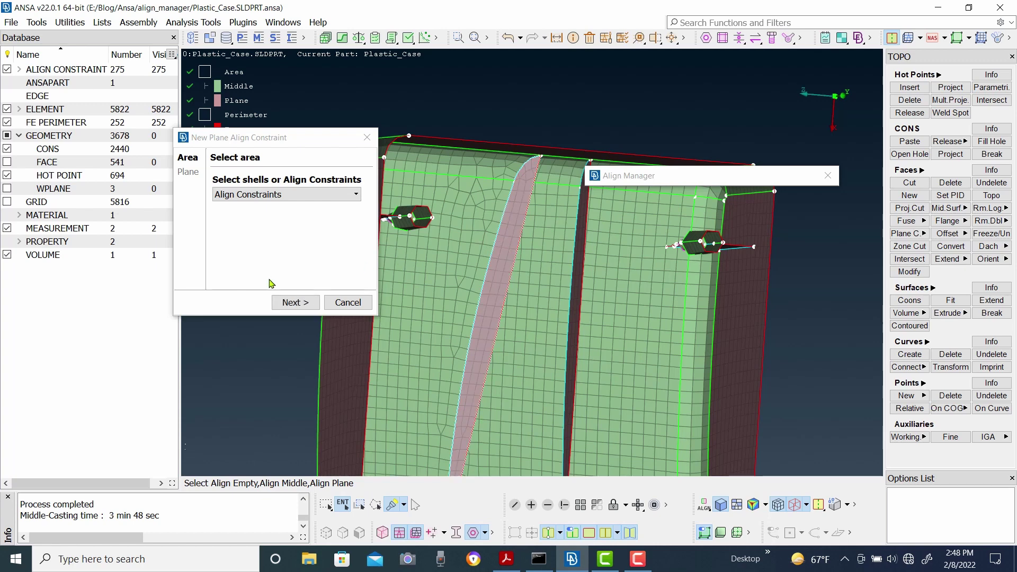
click(295, 303)
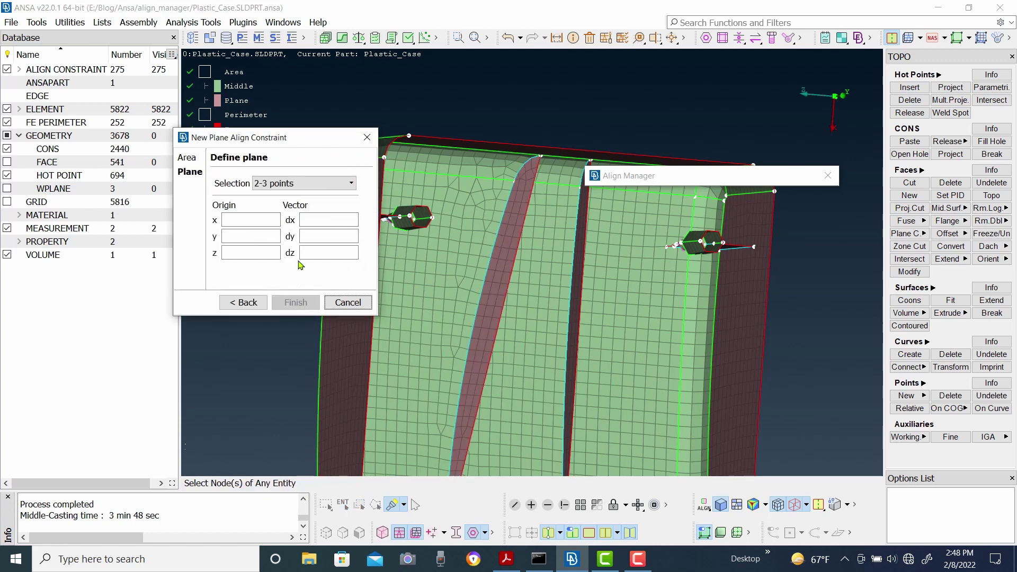
Define the plane by the 2-3 points method with three nodes on the case floor beside the rib, and finish the constraint
click(286, 184)
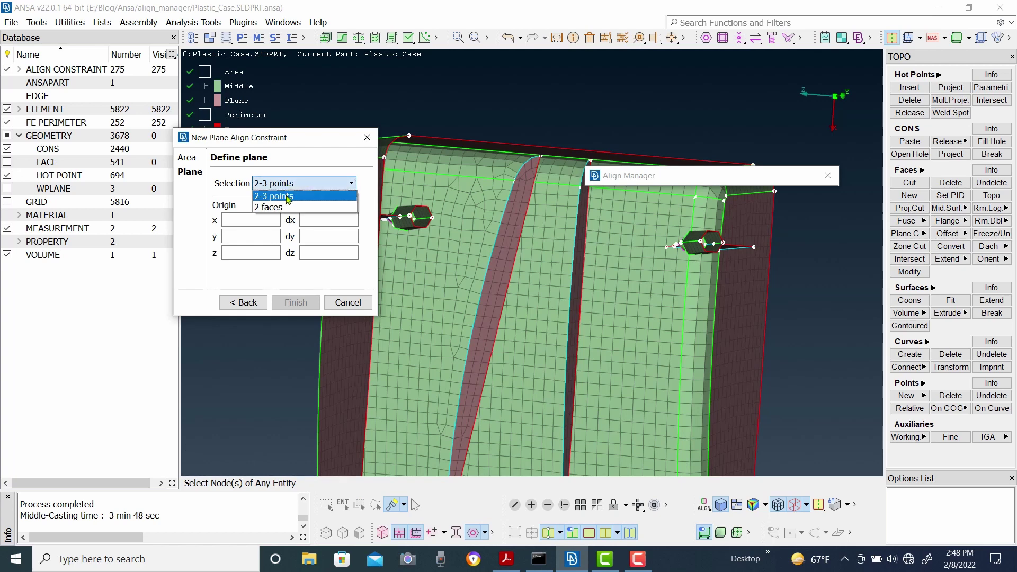
click(316, 186)
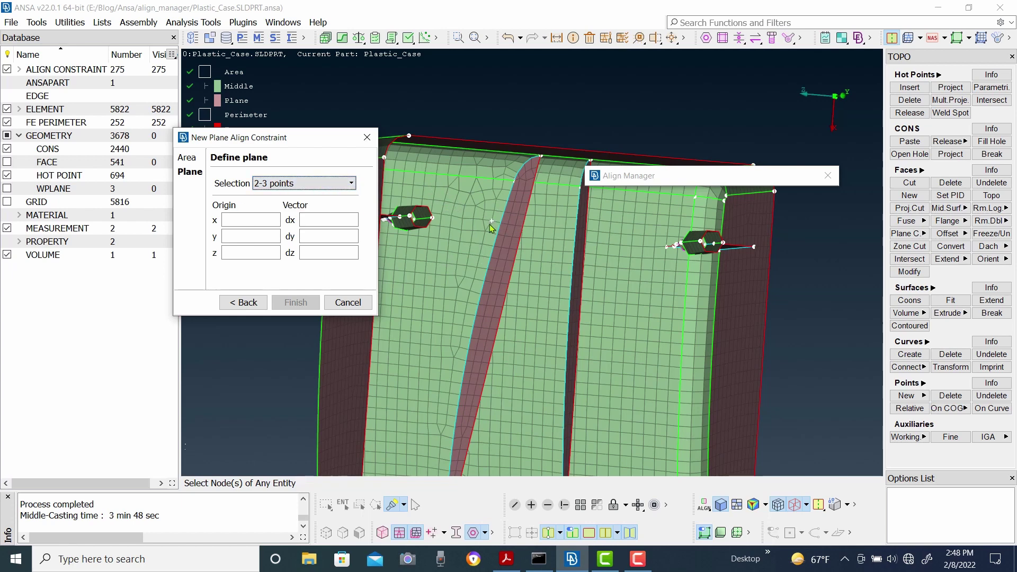
click(478, 268)
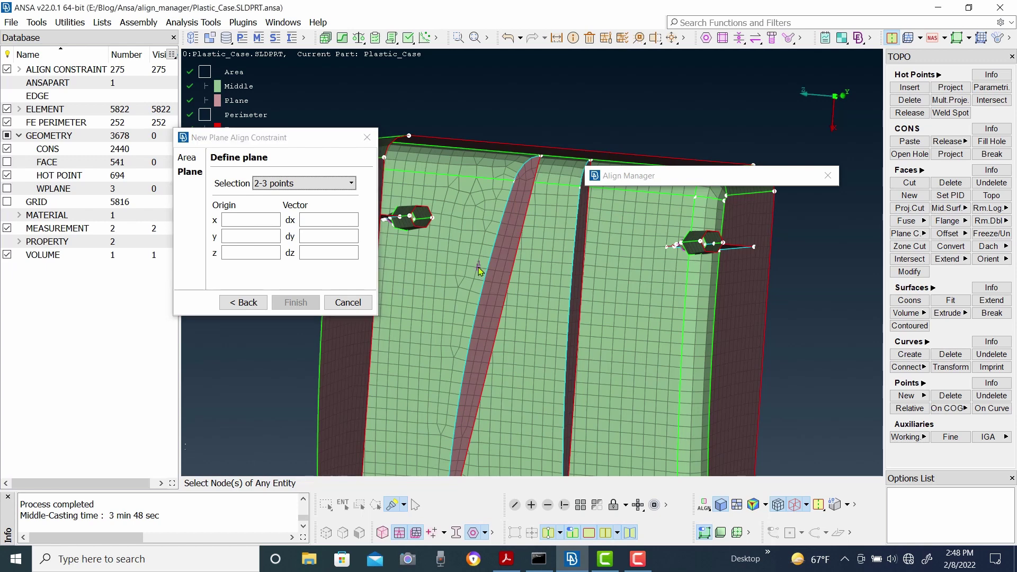
click(475, 206)
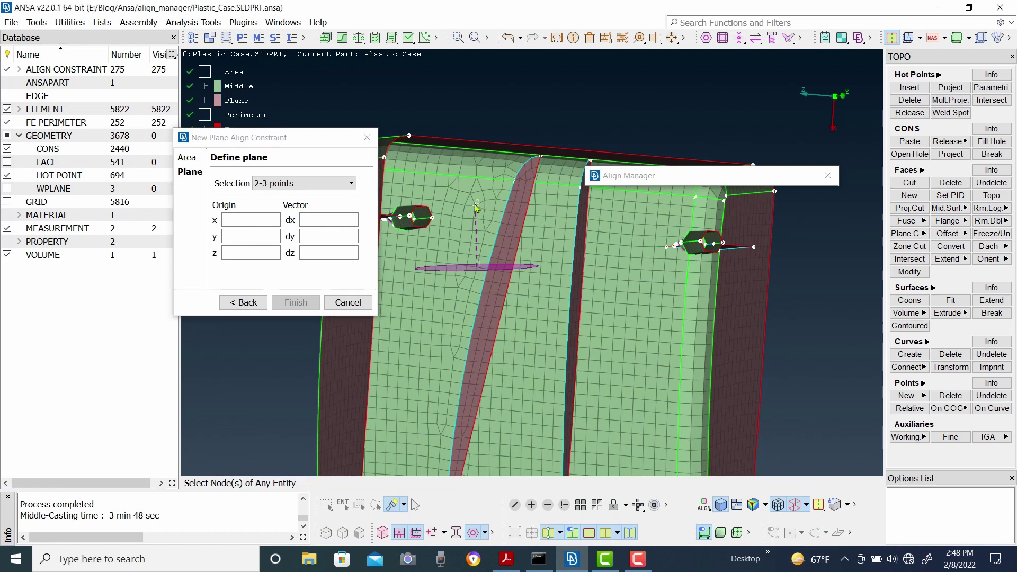
click(476, 165)
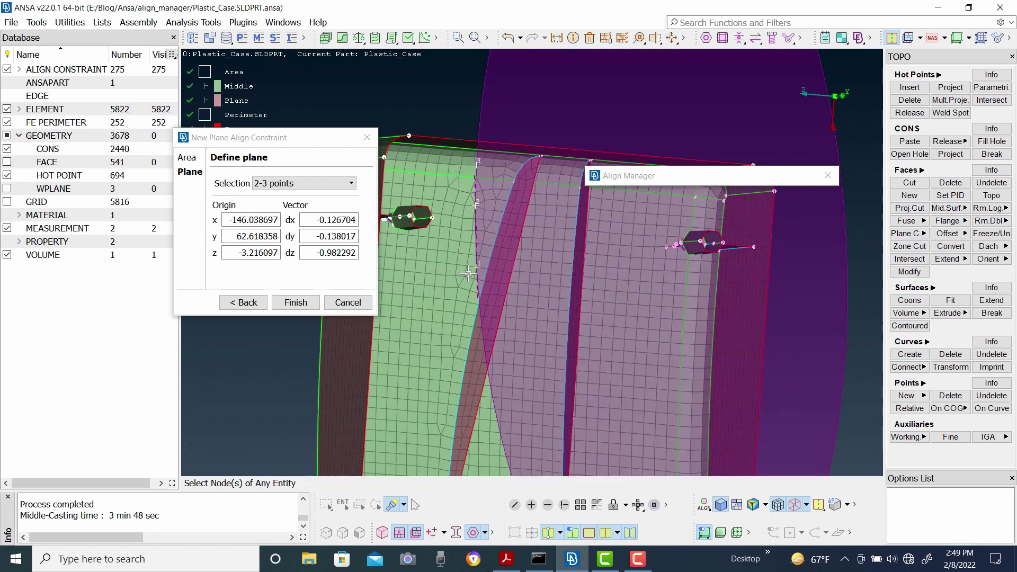
scroll(468, 270, down, 3)
ctrl+middle_drag(467, 270, 537, 269)
ctrl+drag(540, 281, 525, 241)
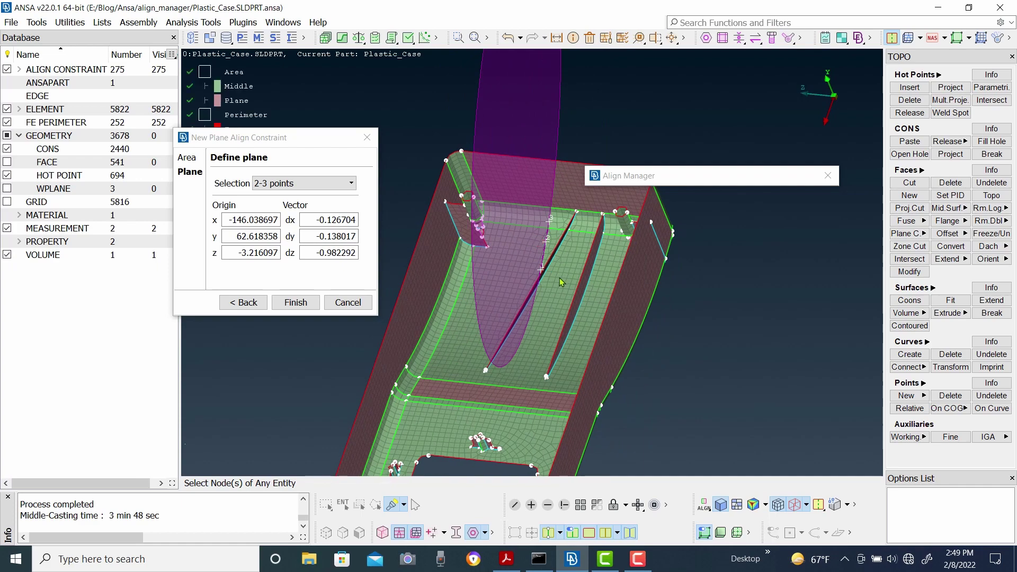
mouse_move(531, 310)
ctrl+mouse_down()
mouse_move(553, 211)
mouse_move(526, 240)
mouse_move(565, 268)
mouse_move(545, 274)
ctrl+mouse_up()
click(299, 306)
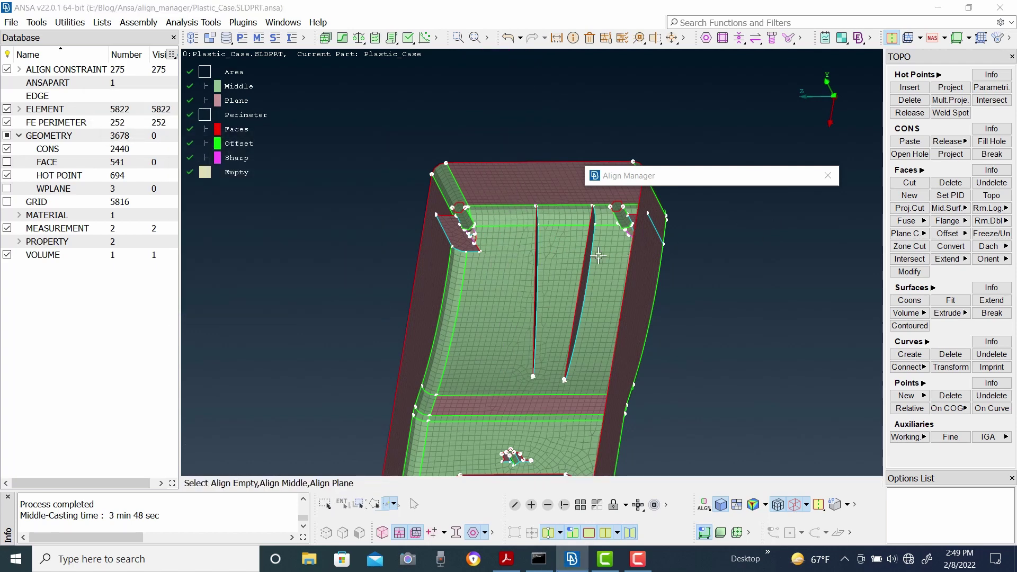
Pick the same misaligned rib's plane area as the area of another new plane align constraint and proceed to the plane definition
scroll(549, 285, up, 3)
scroll(537, 260, down, 3)
mouse_move(543, 262)
ctrl+mouse_down()
mouse_move(556, 262)
mouse_move(547, 255)
ctrl+mouse_up()
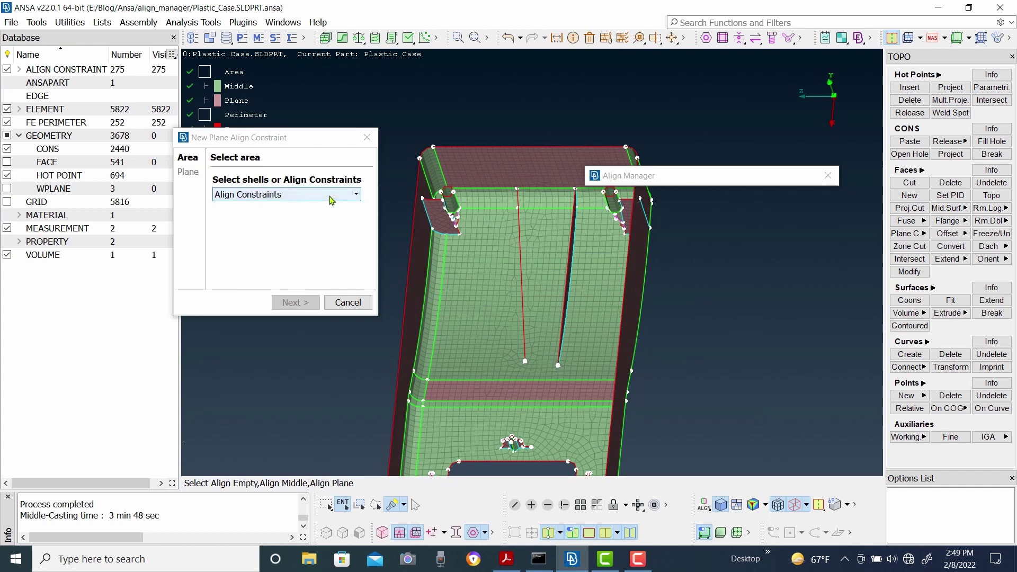
ctrl+drag(549, 312, 518, 298)
scroll(519, 298, up, 5)
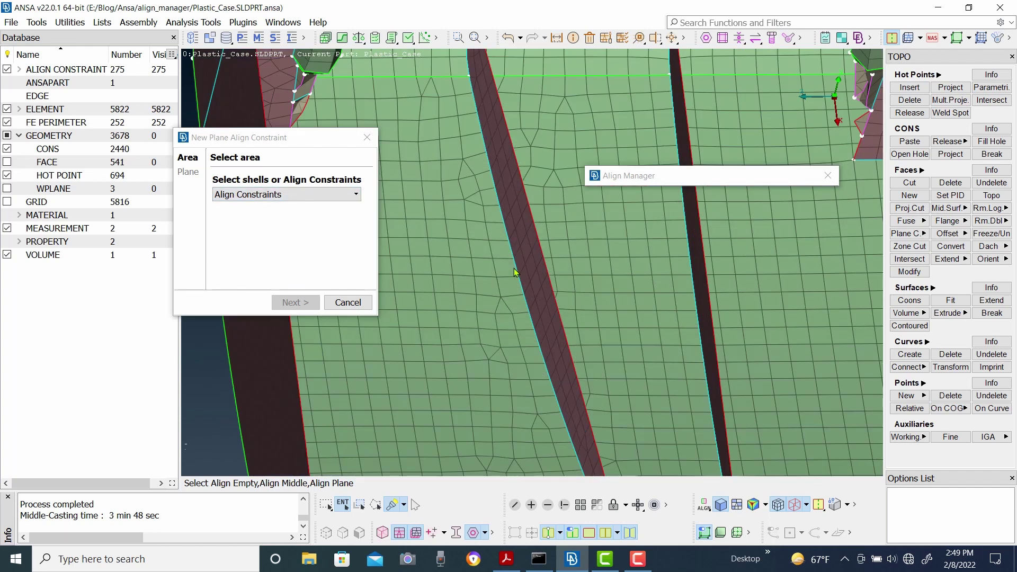
click(529, 261)
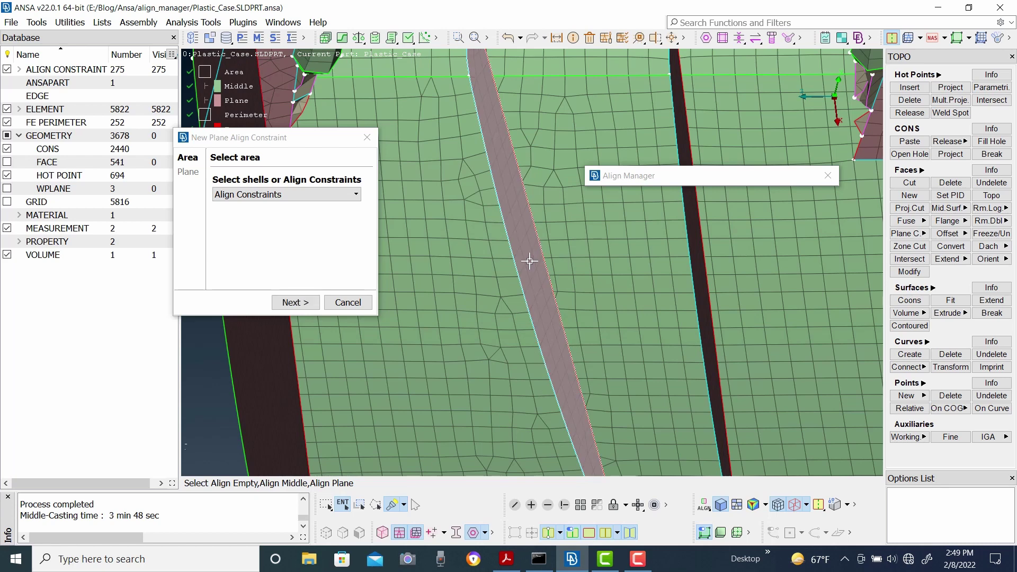
click(296, 302)
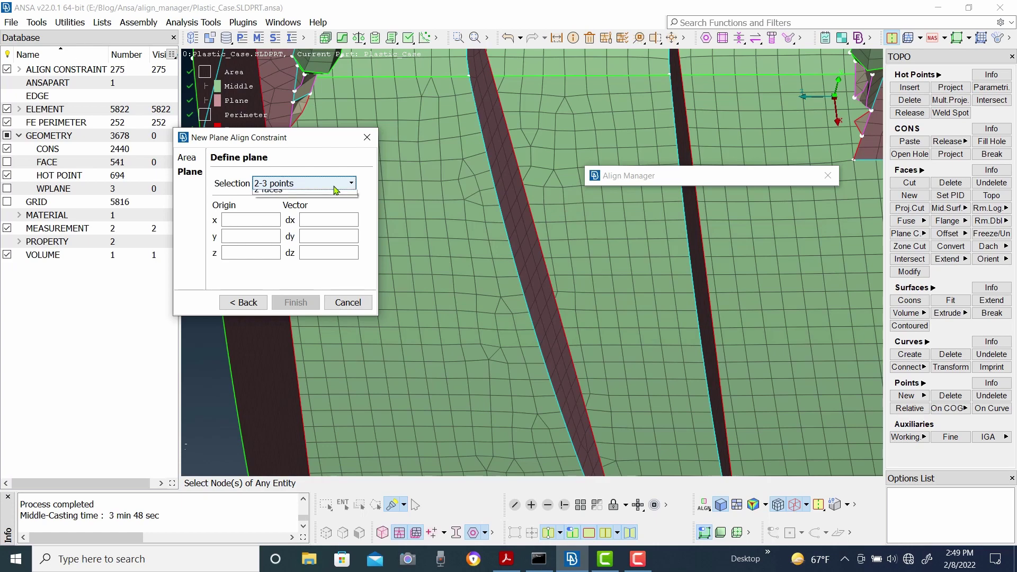
Set the plane selection to 2 faces and define the plane from the two opposite side faces of the solid rib beside the misaligned mesh
click(336, 190)
click(307, 205)
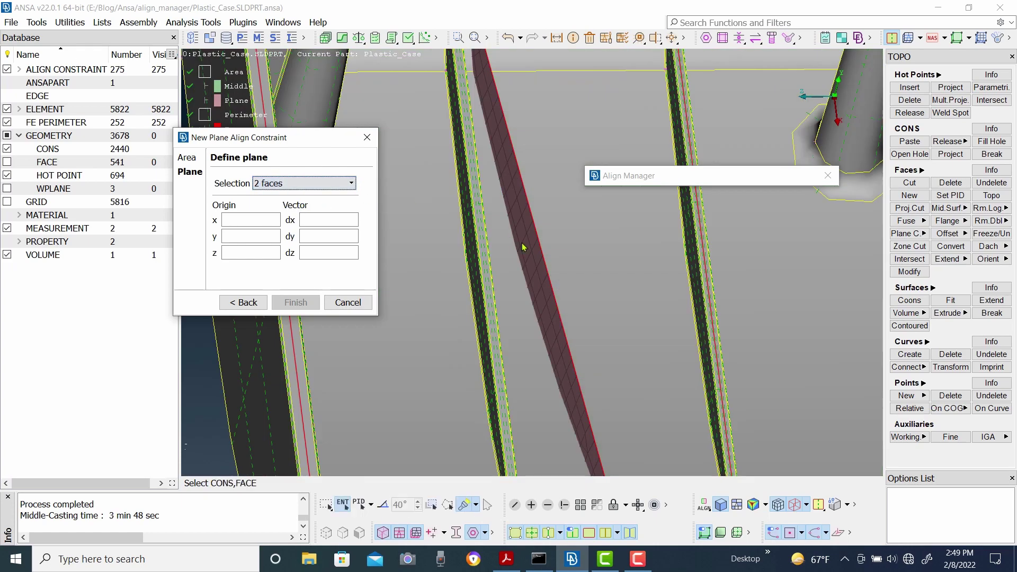
scroll(524, 244, down, 5)
ctrl+drag(558, 309, 490, 291)
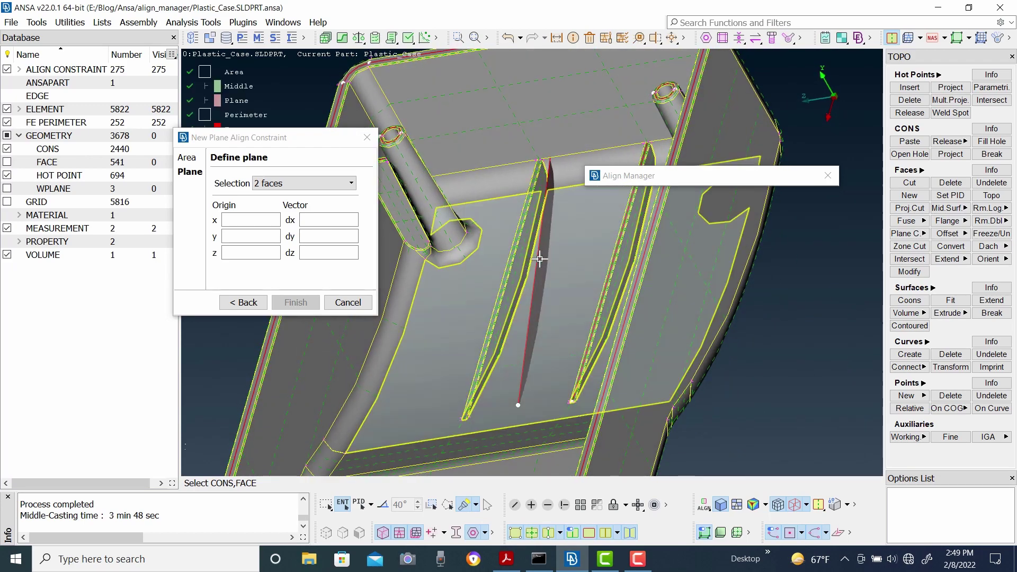
mouse_move(543, 231)
ctrl+mouse_down()
mouse_move(559, 357)
mouse_move(559, 325)
ctrl+mouse_up()
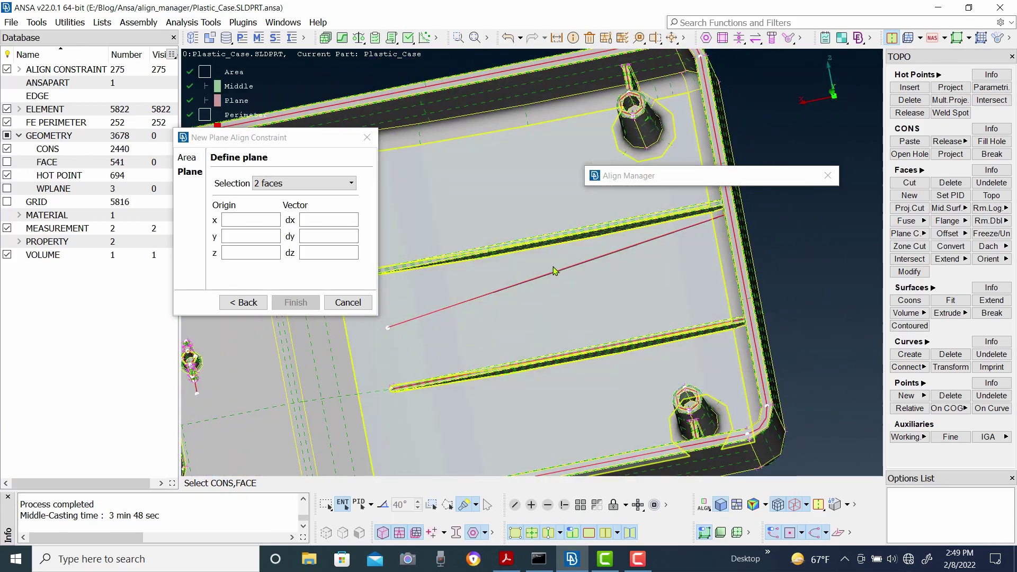
ctrl+right_drag(553, 267, 560, 305)
mouse_move(573, 334)
ctrl+mouse_down()
mouse_move(565, 271)
mouse_move(551, 287)
mouse_move(609, 281)
mouse_move(604, 296)
mouse_move(597, 289)
mouse_move(583, 302)
ctrl+mouse_up()
ctrl+right_drag(583, 303, 559, 268)
mouse_move(565, 320)
ctrl+mouse_down()
mouse_move(536, 291)
mouse_move(547, 304)
ctrl+mouse_up()
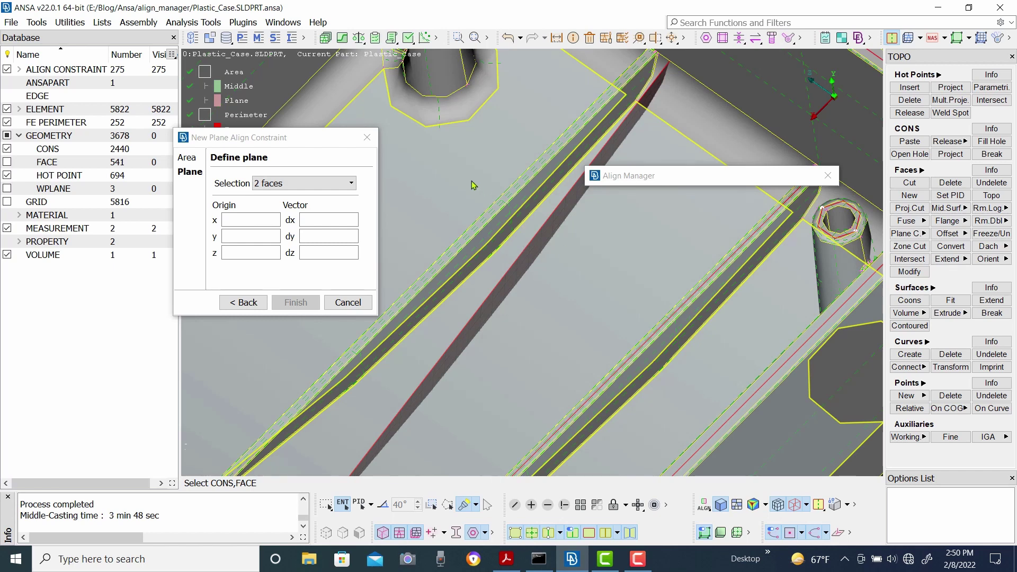
ctrl+drag(474, 185, 538, 267)
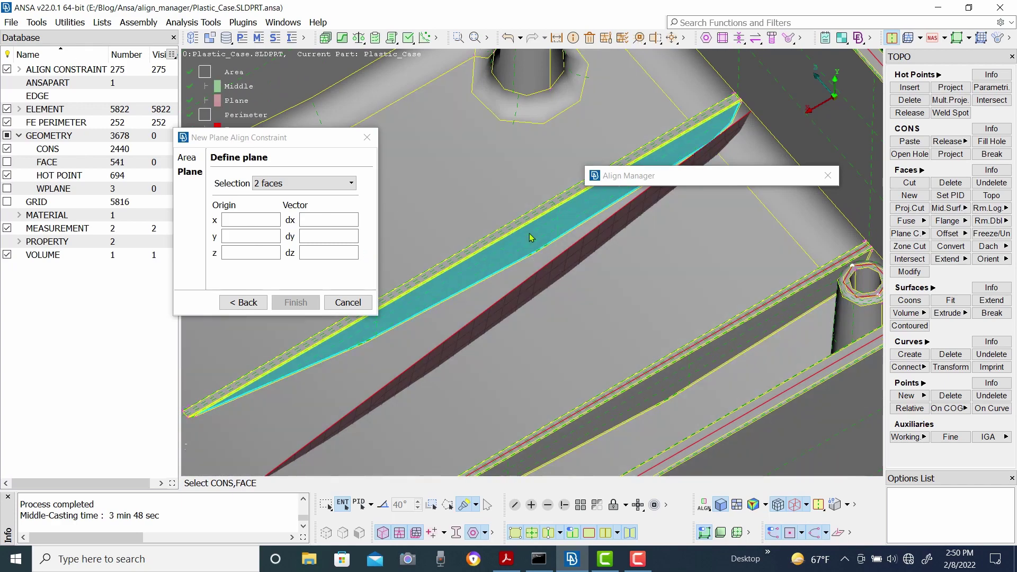
ctrl+drag(635, 325, 530, 258)
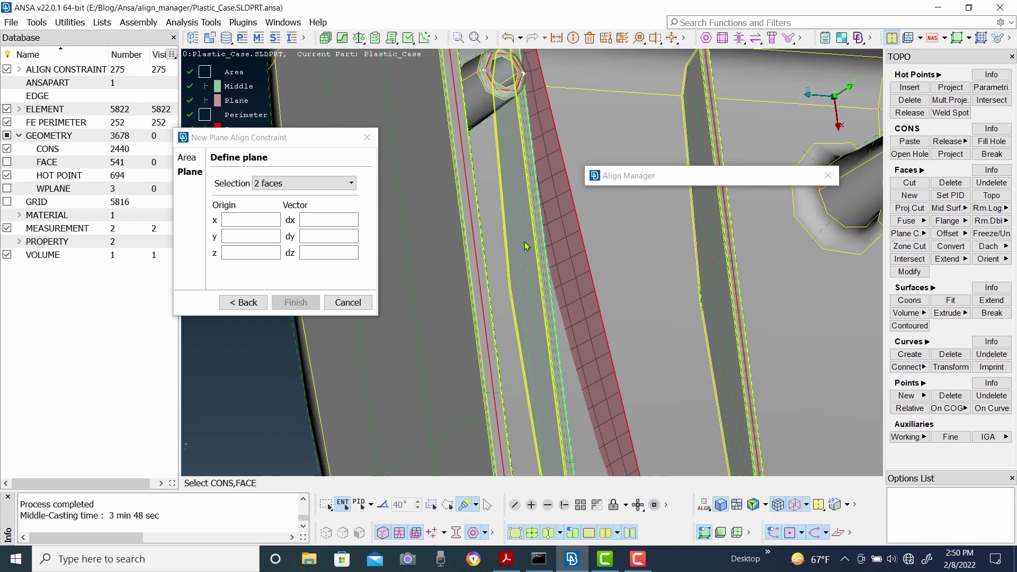
middle_click(526, 246)
Check the previewed plane between the two rib faces and finish the plane align constraint
scroll(614, 259, down, 5)
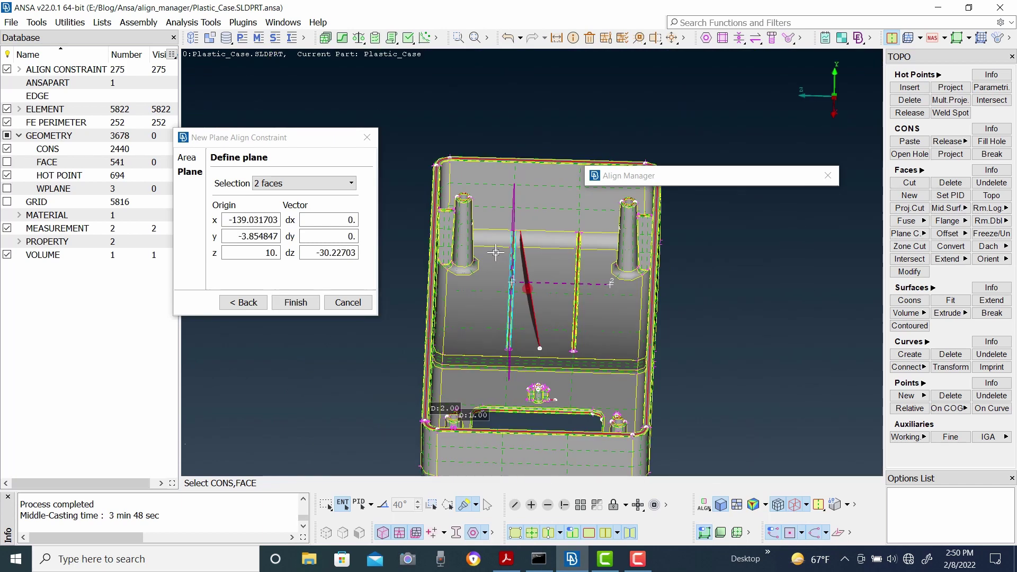
scroll(512, 248, up, 5)
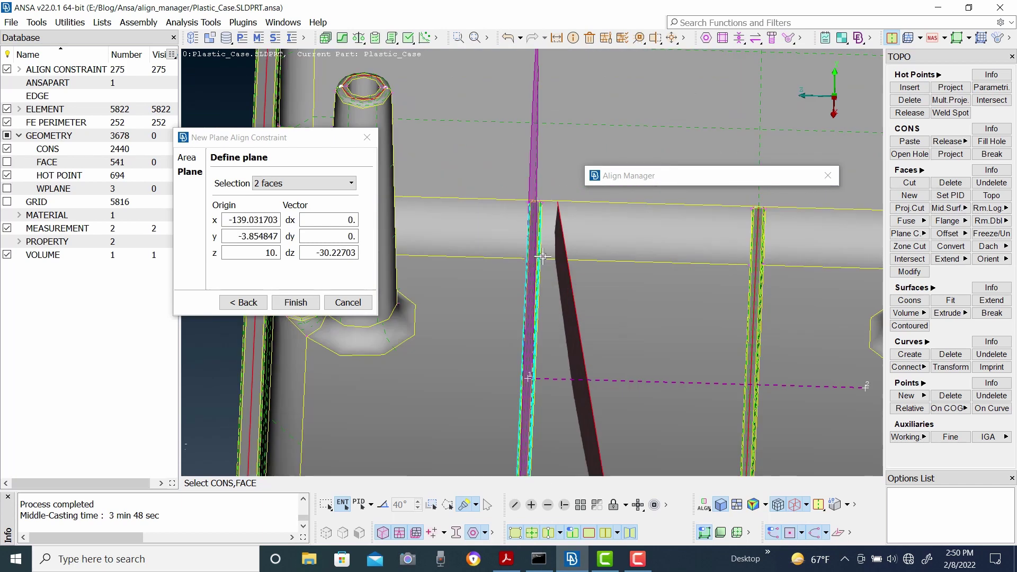
scroll(536, 260, down, 5)
ctrl+drag(562, 294, 535, 304)
scroll(535, 304, up, 4)
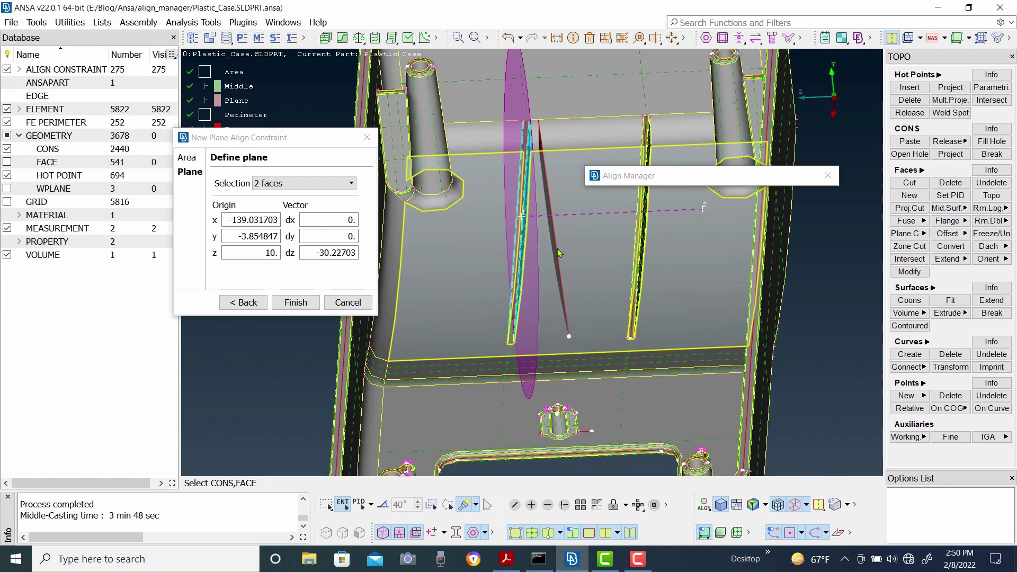
click(299, 302)
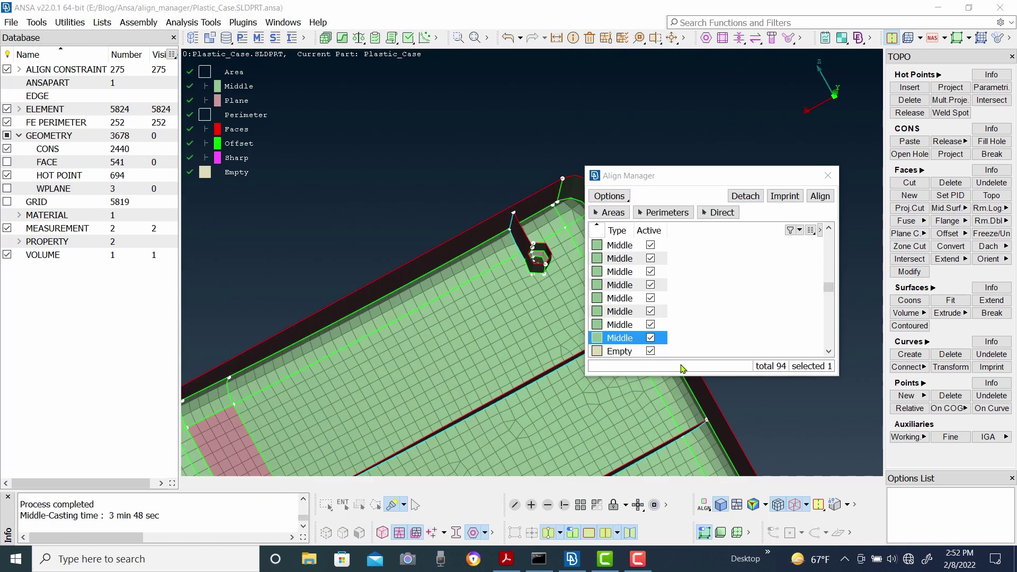
Start a new offset align constraint with the plane area of the rib beside the corner boss as its area, and proceed to face selection
right_click(724, 263)
mouse_move(751, 269)
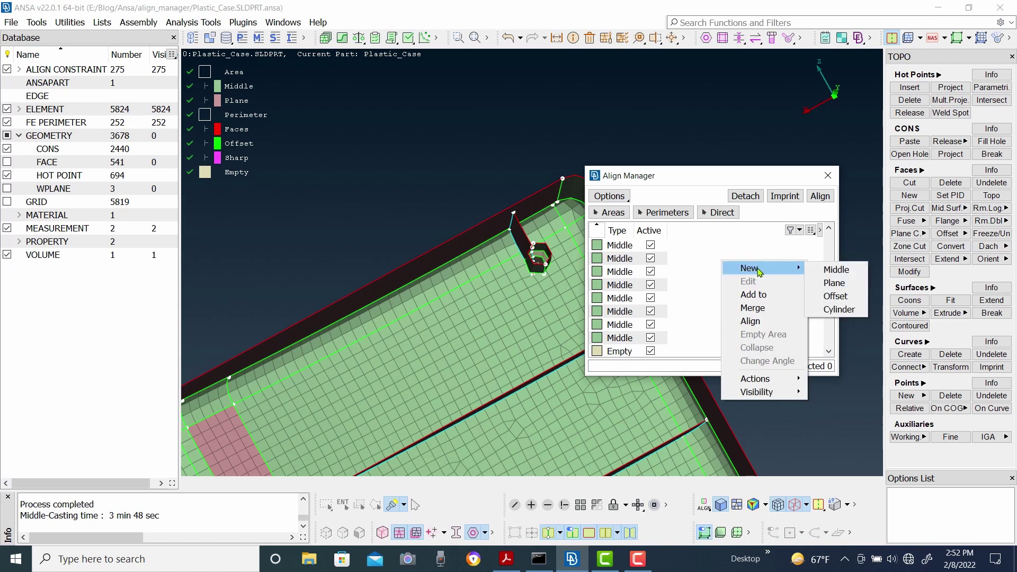
click(835, 297)
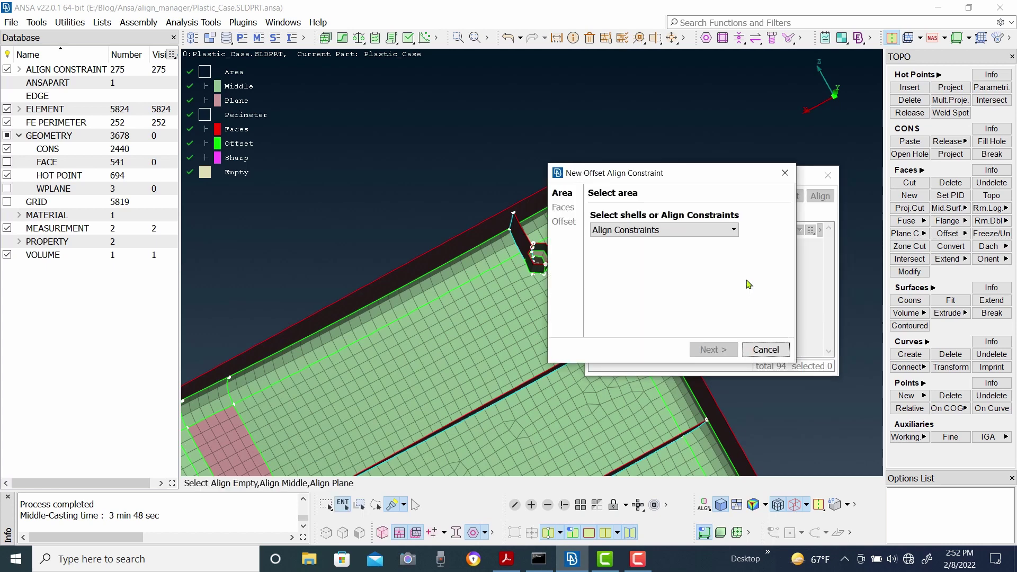
scroll(529, 233, up, 5)
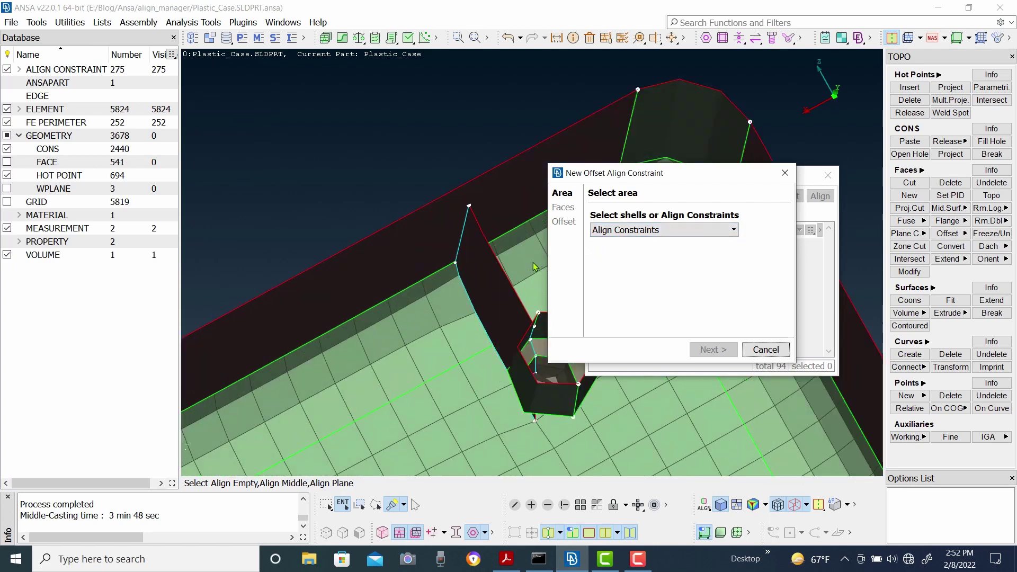
ctrl+drag(507, 338, 521, 310)
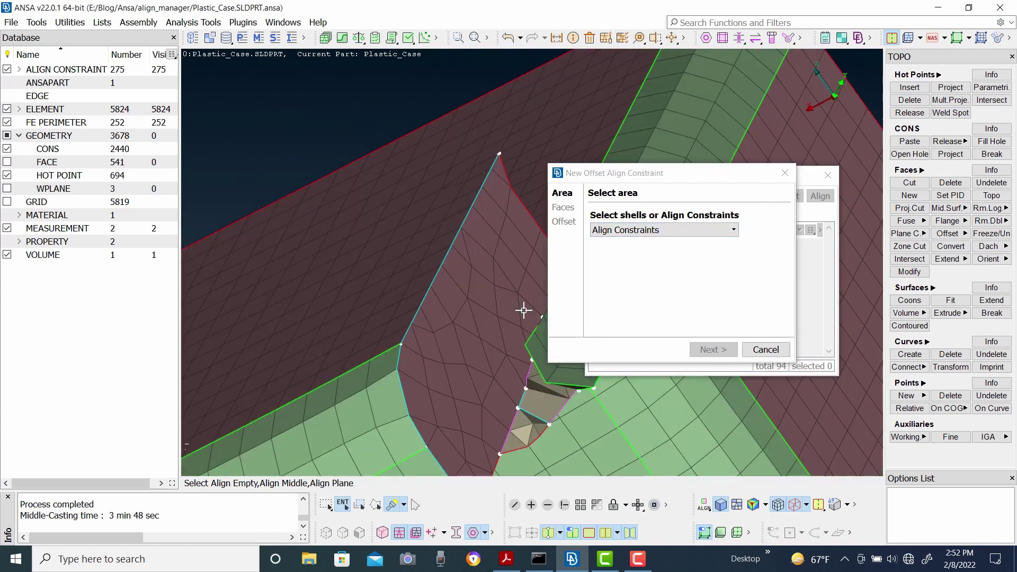
click(522, 311)
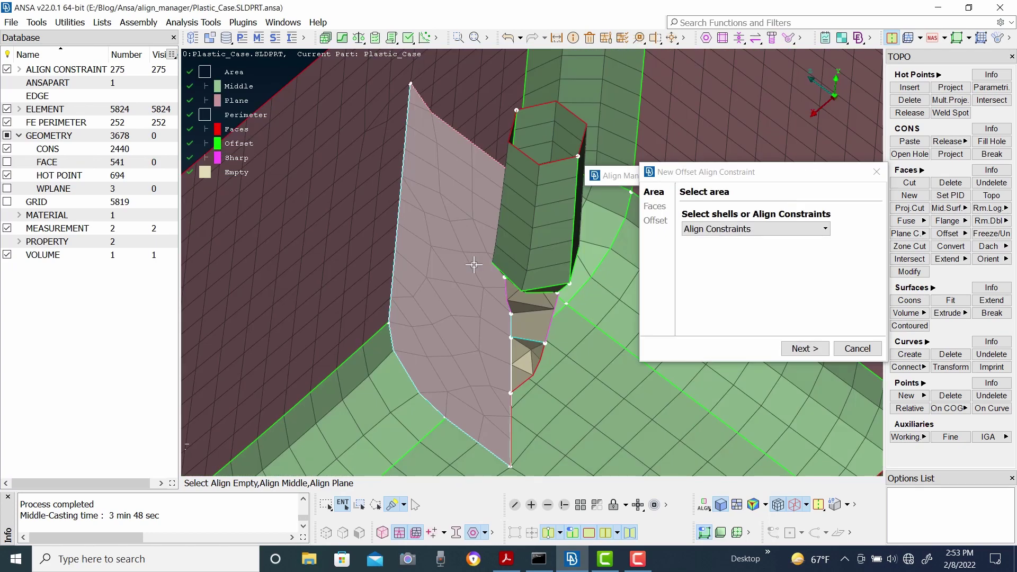
click(823, 350)
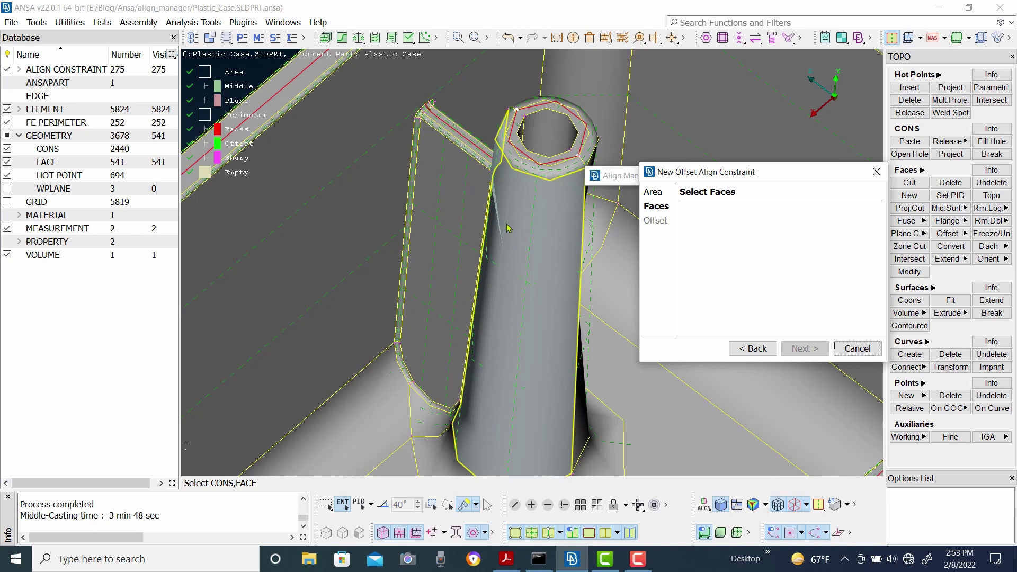
Select the solid rib's side faces as the faces of the offset constraint and proceed to the offset definition
click(465, 227)
ctrl+drag(461, 223, 439, 212)
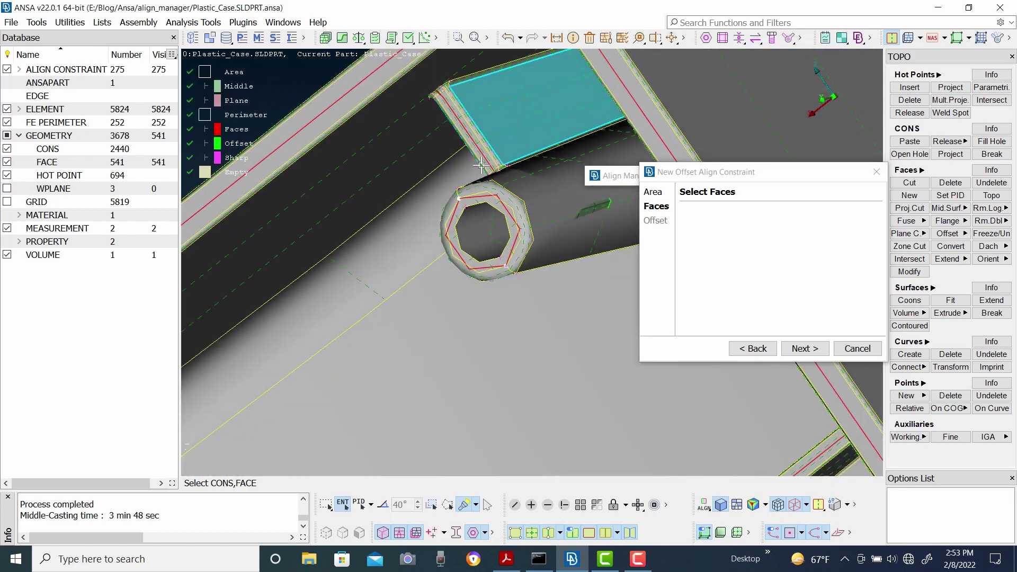
ctrl+drag(519, 115, 534, 274)
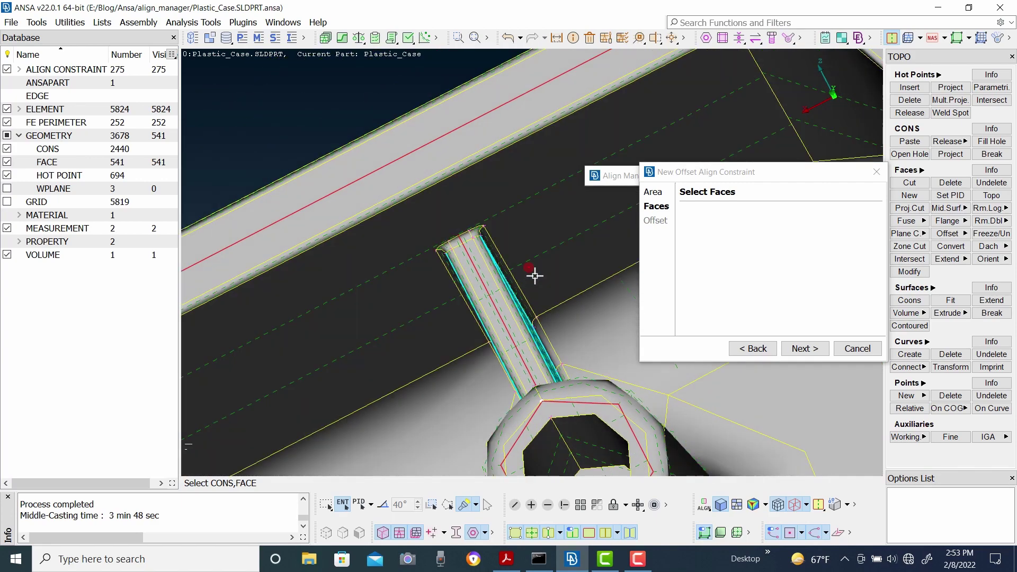
click(804, 348)
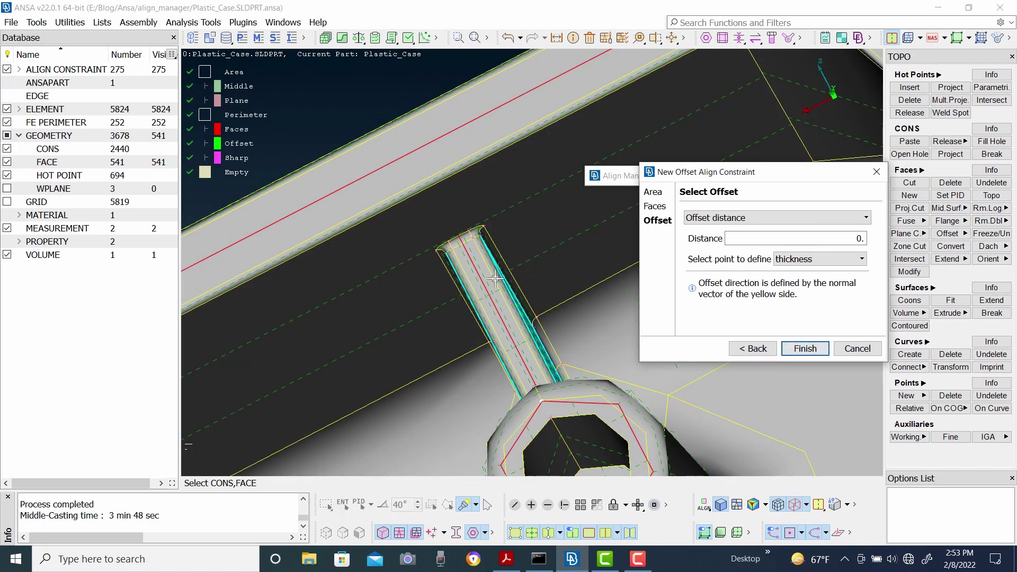
Review the offset methods and point-definition choices for the rib, keeping Offset distance and thickness
scroll(476, 278, up, 6)
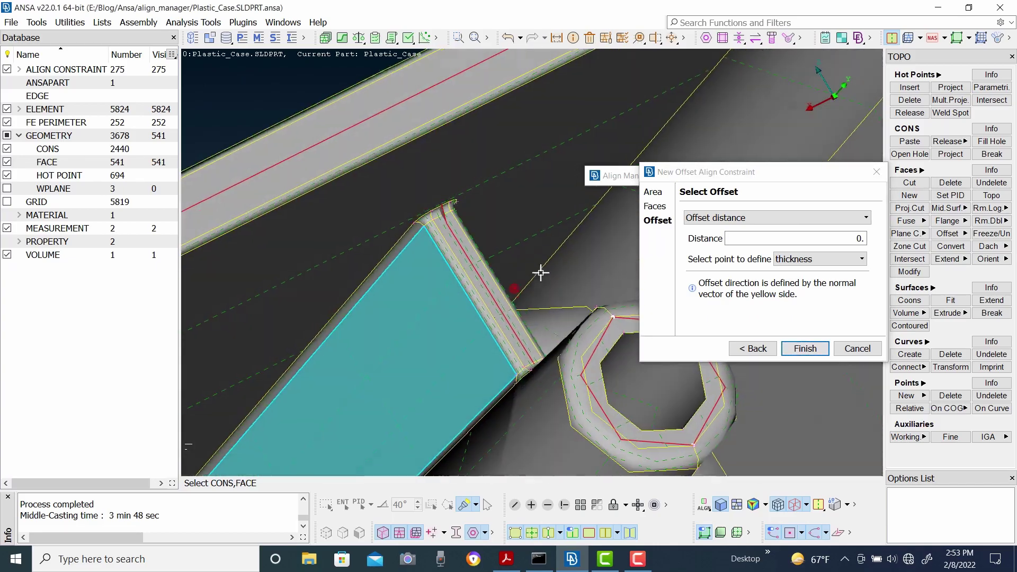
mouse_move(530, 276)
ctrl+mouse_down()
mouse_move(500, 297)
mouse_move(522, 282)
ctrl+mouse_up()
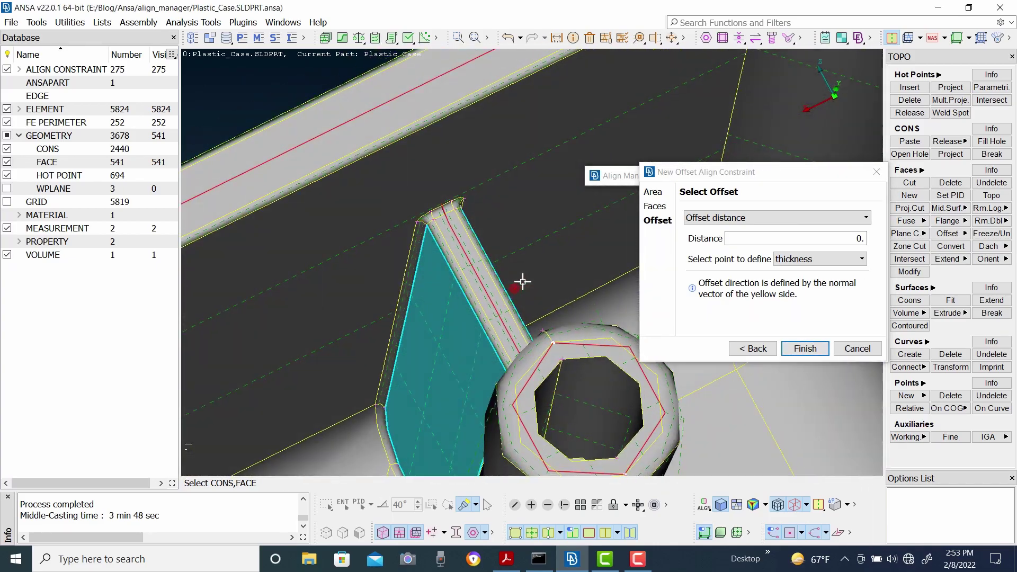
scroll(533, 274, down, 6)
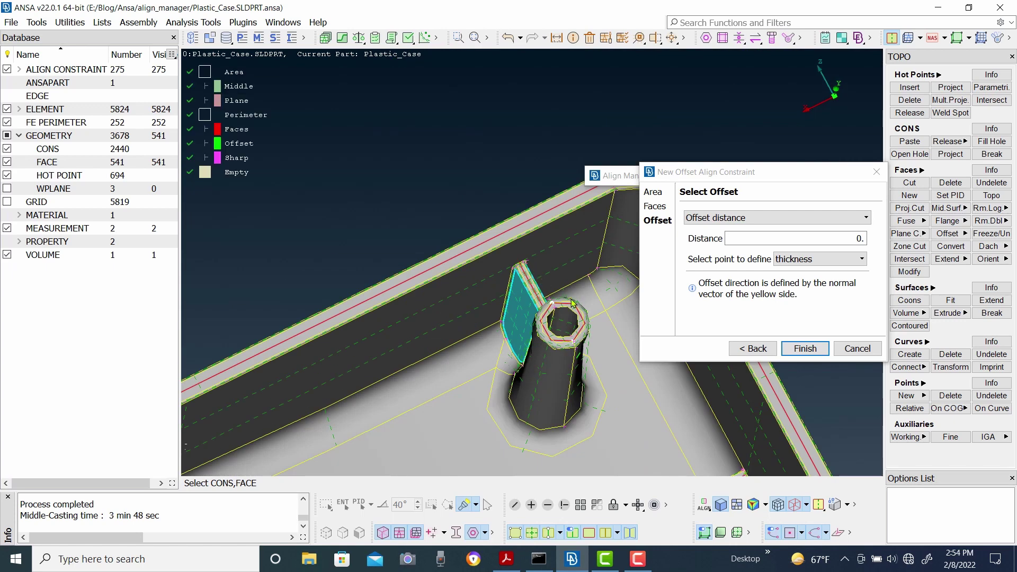
scroll(574, 304, up, 6)
click(763, 217)
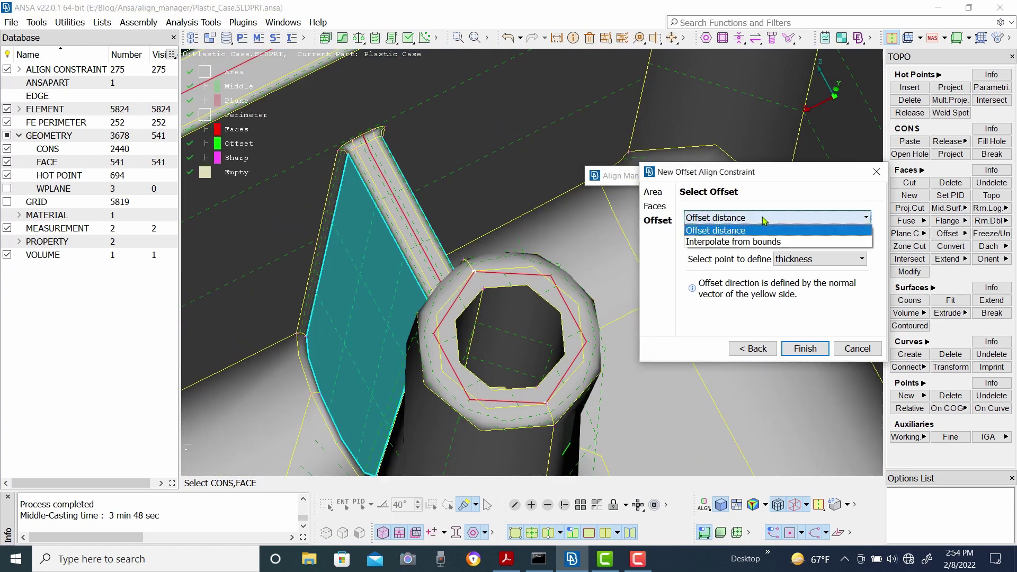
click(764, 221)
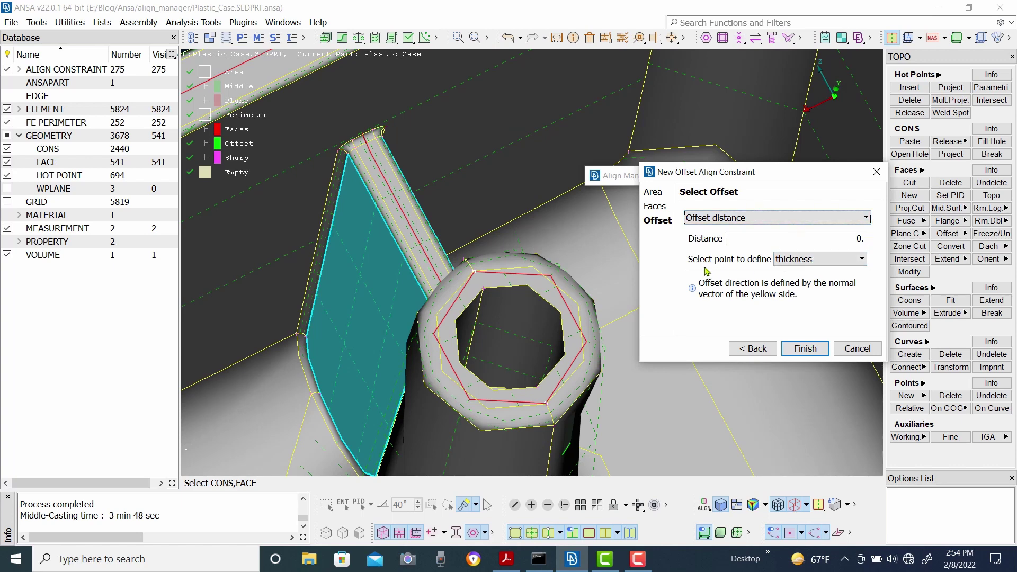
click(816, 261)
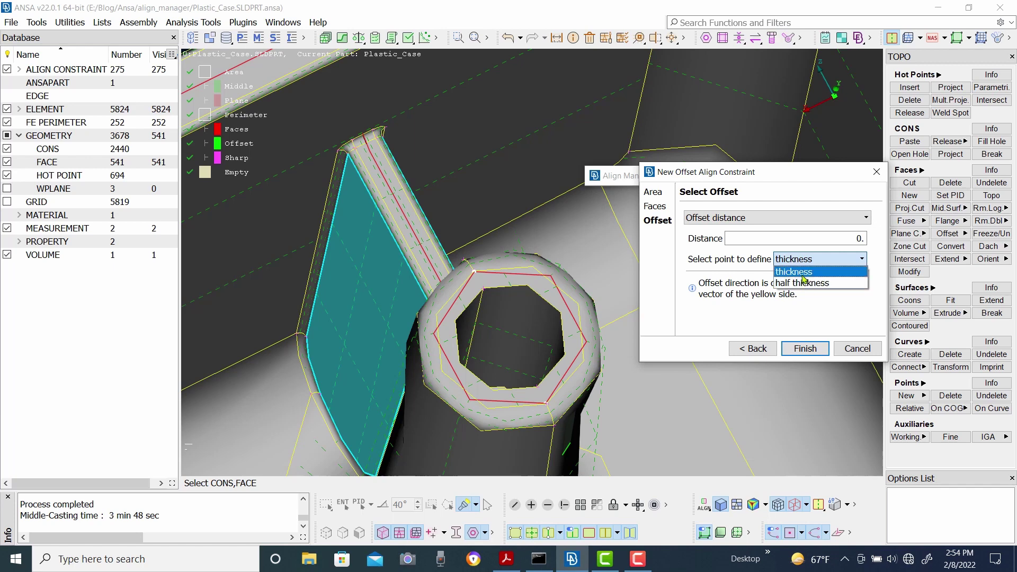
click(804, 272)
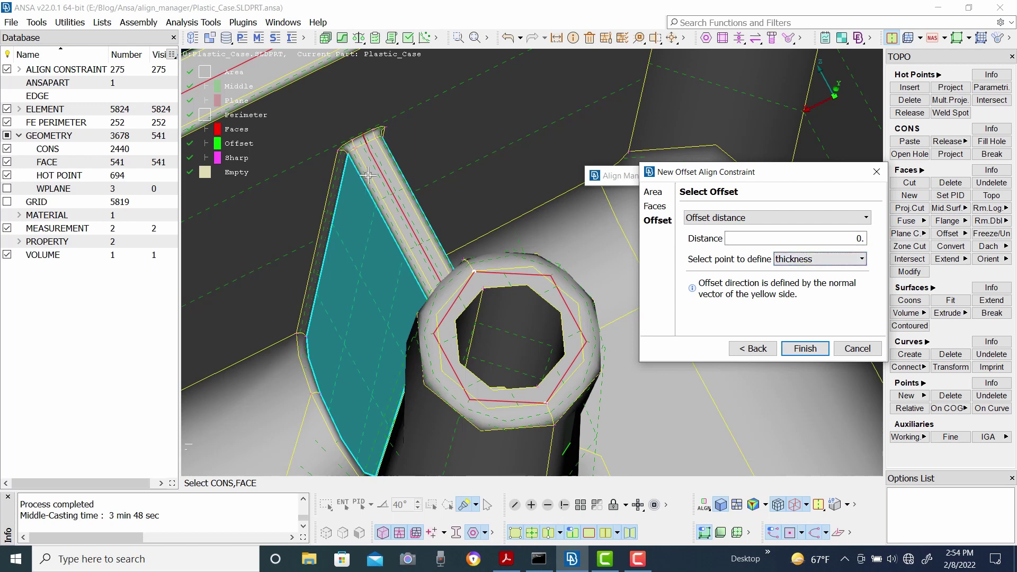
Measure the rib's thickness between the two nodes at the upper ends of its opposite side faces
scroll(382, 154, up, 3)
scroll(469, 245, down, 2)
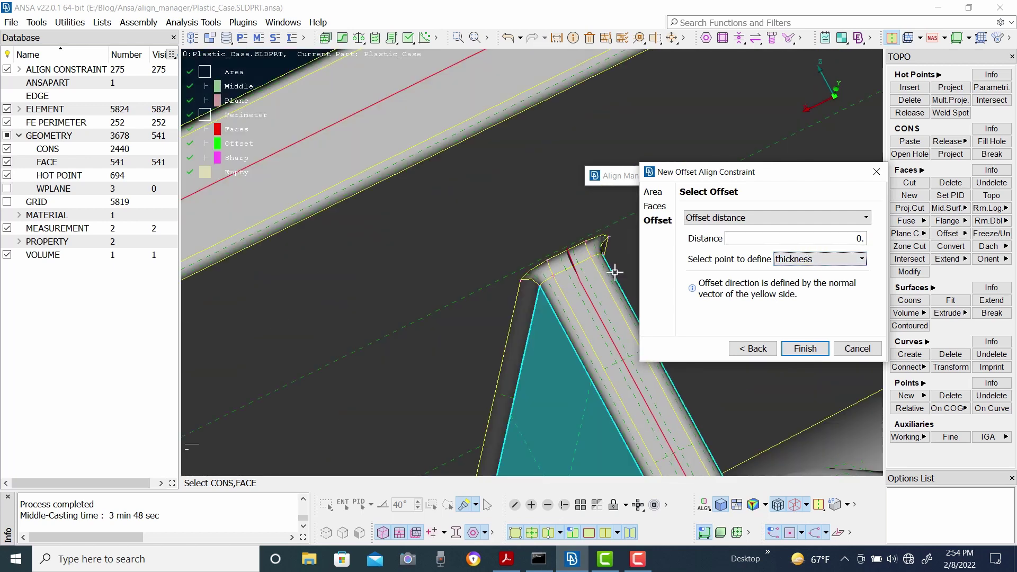
scroll(613, 270, up, 2)
click(510, 274)
mouse_move(511, 274)
ctrl+mouse_down()
mouse_move(466, 272)
mouse_move(503, 269)
ctrl+mouse_up()
click(556, 38)
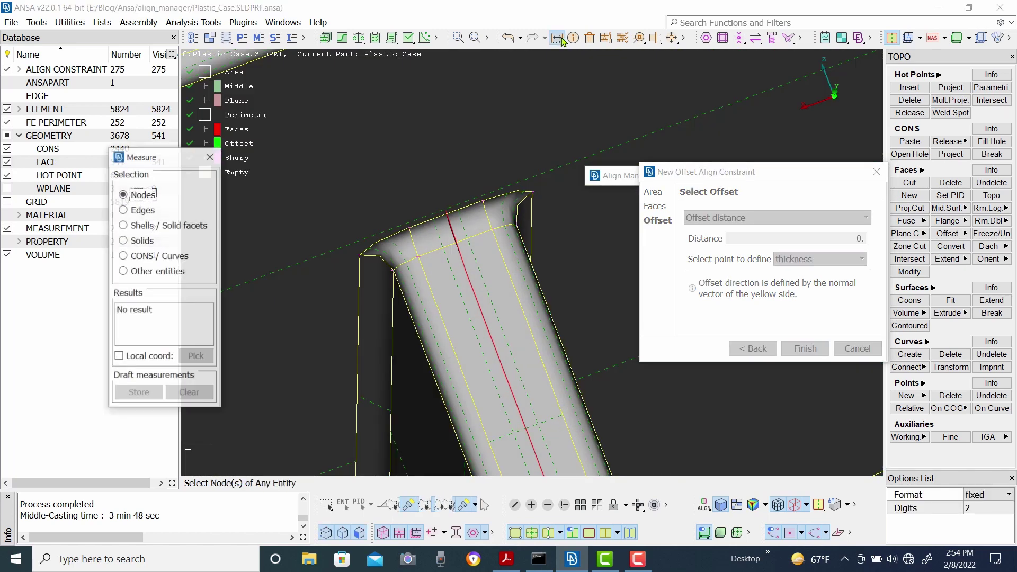
click(394, 270)
click(515, 226)
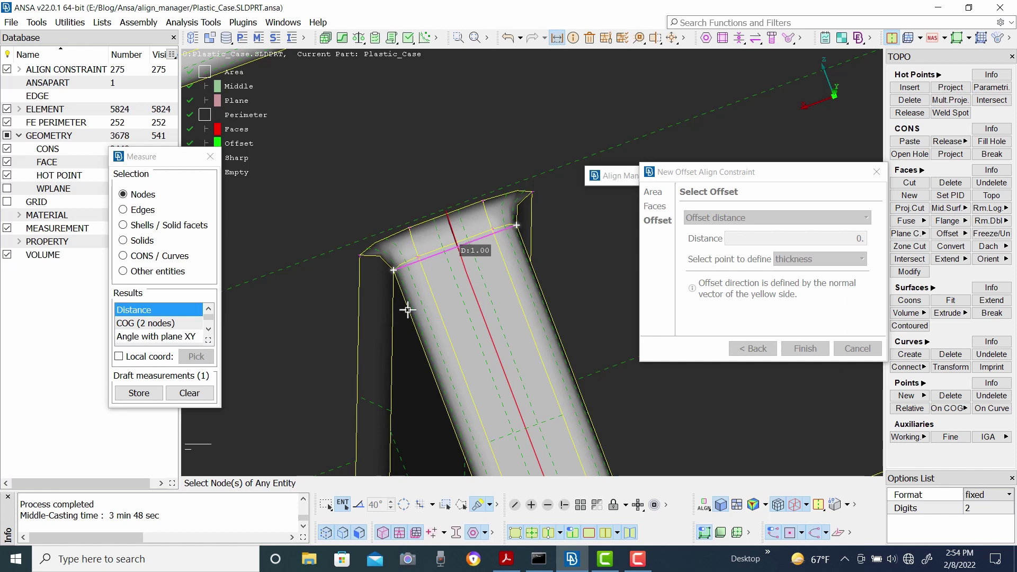
Check the mesh line against the measured rib thickness, store the measurement and close the Measure tool
scroll(476, 232, up, 3)
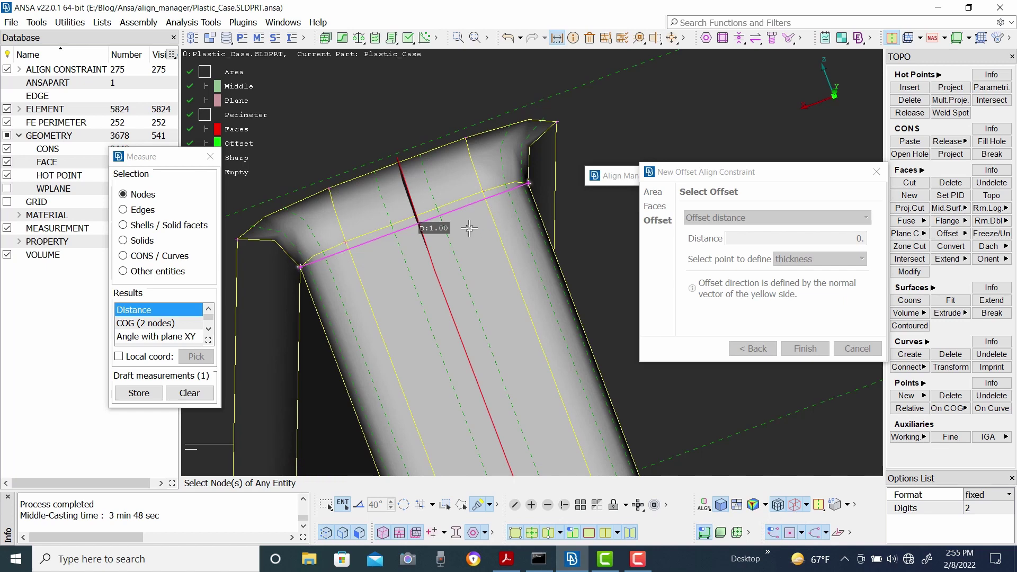
scroll(533, 265, down, 3)
scroll(572, 288, up, 3)
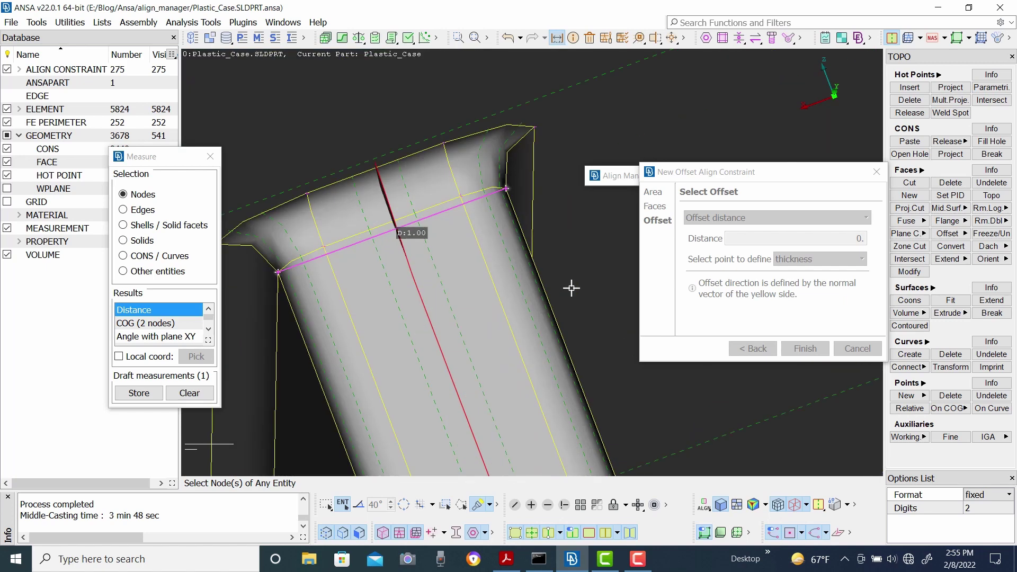
ctrl+drag(482, 284, 371, 248)
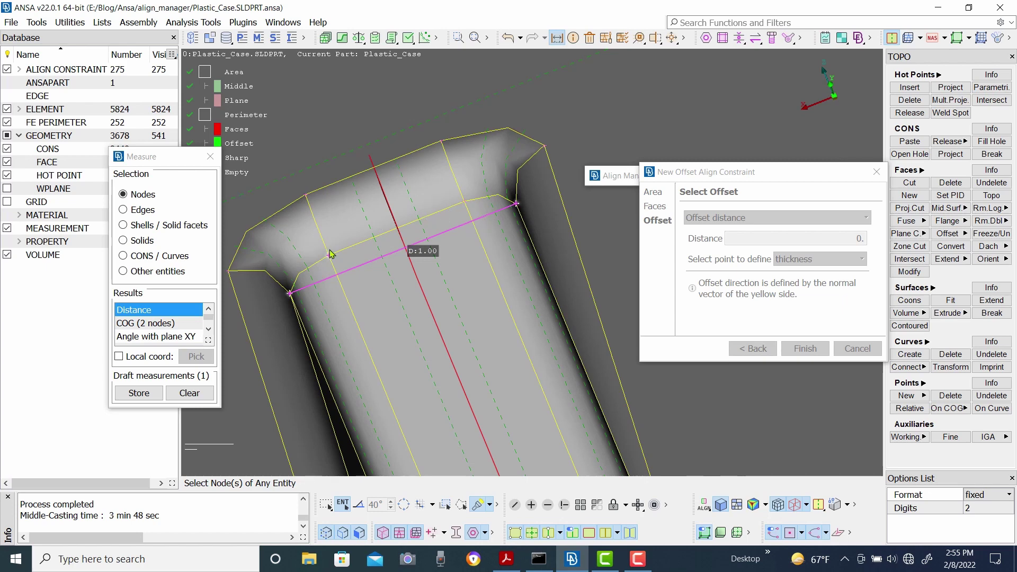
key(F8)
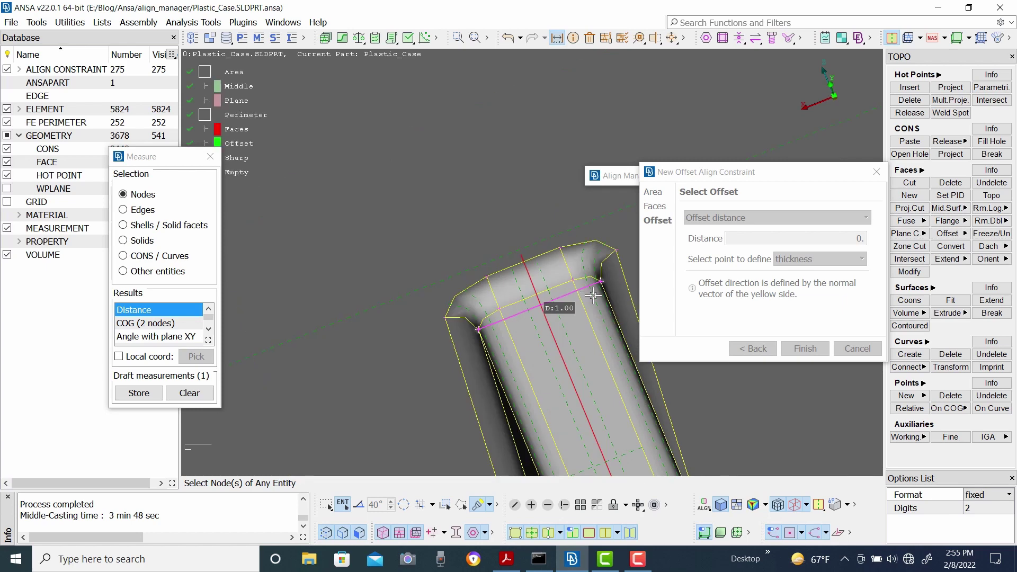
key(F7)
ctrl+drag(418, 314, 442, 314)
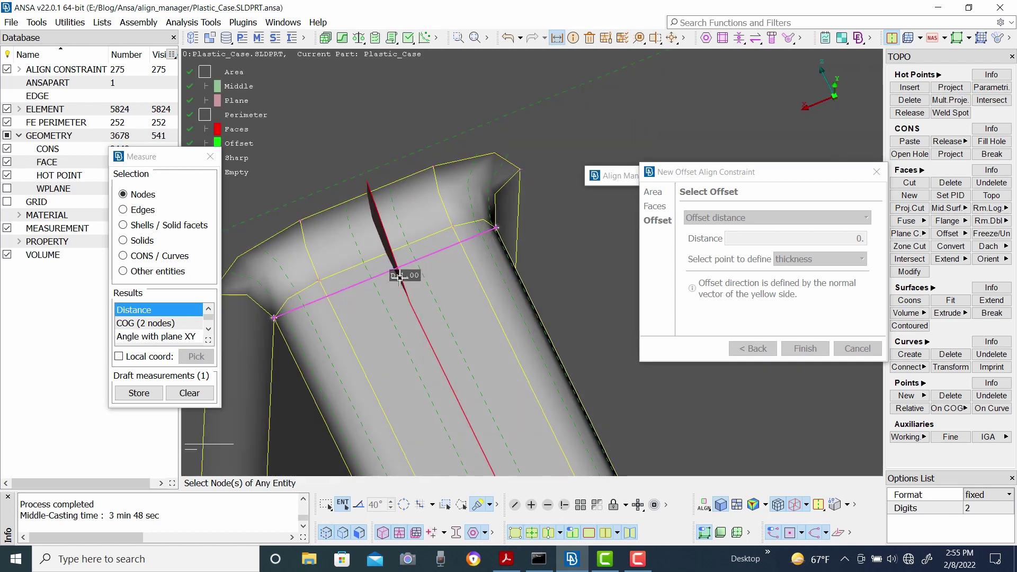
click(139, 393)
click(211, 156)
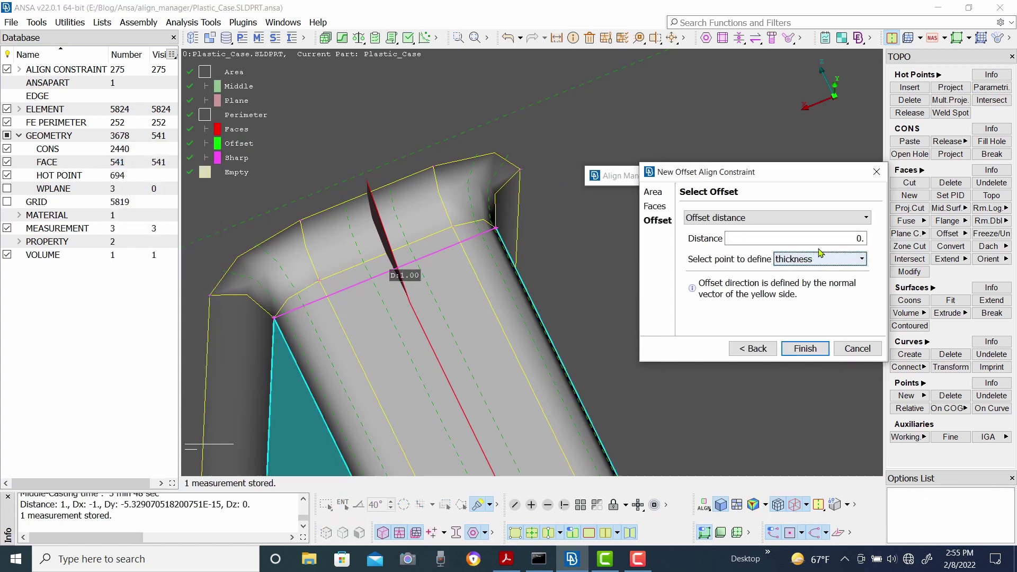
Set the offset distance to 1 with the thickness option and finish the offset align constraint
click(859, 239)
text(0)
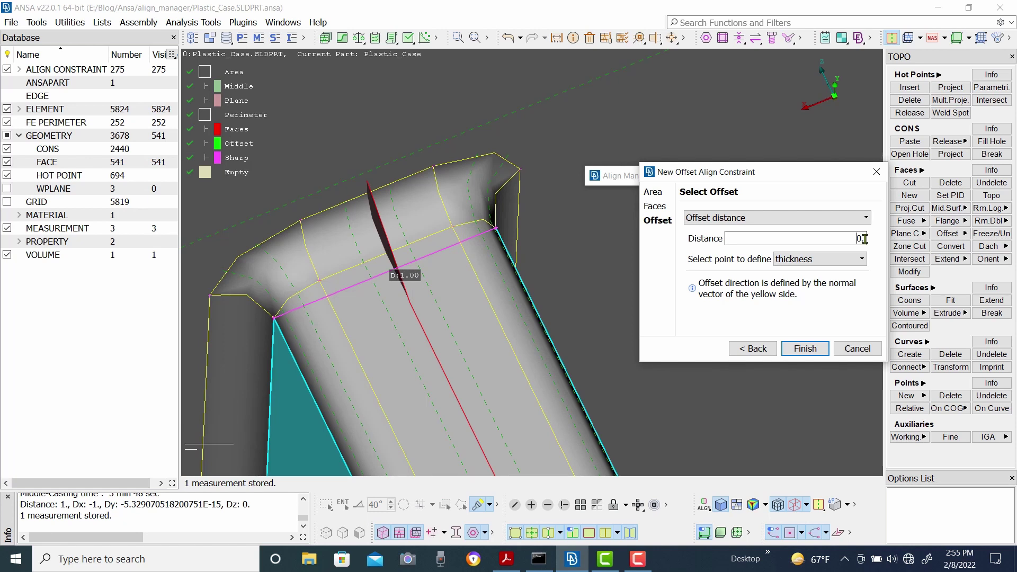
key(BackSpace)
text(1)
key(Return)
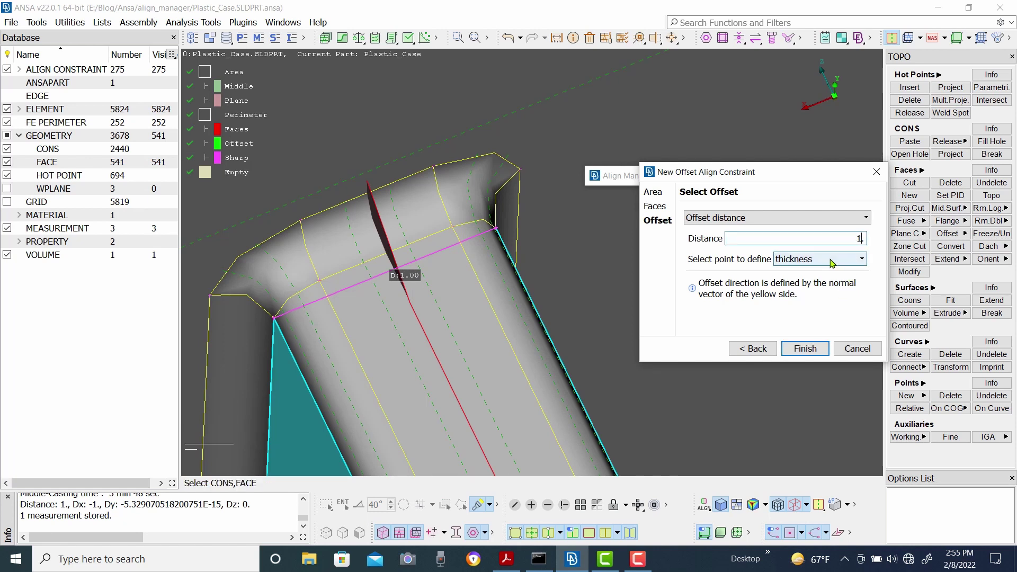
click(805, 349)
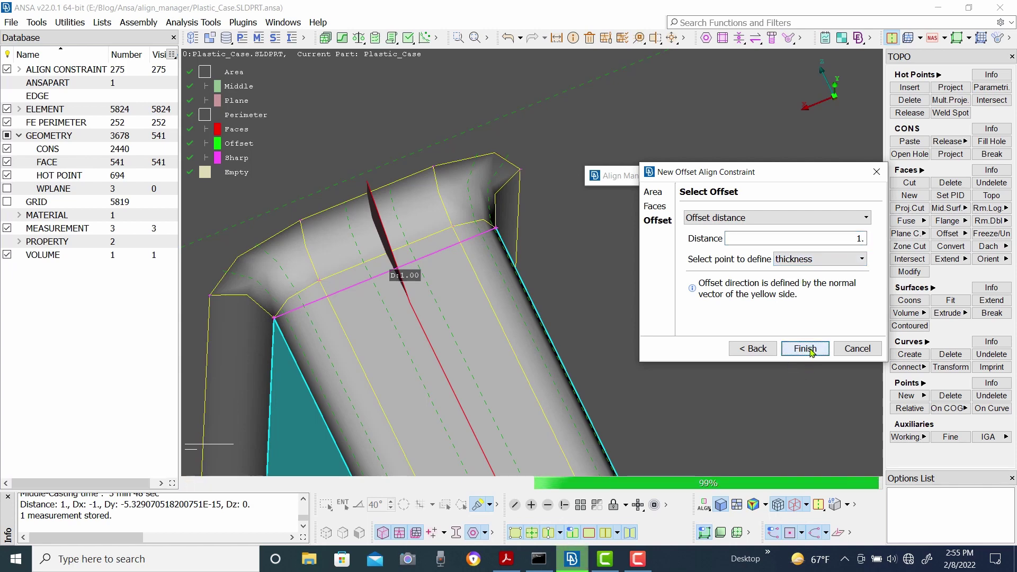
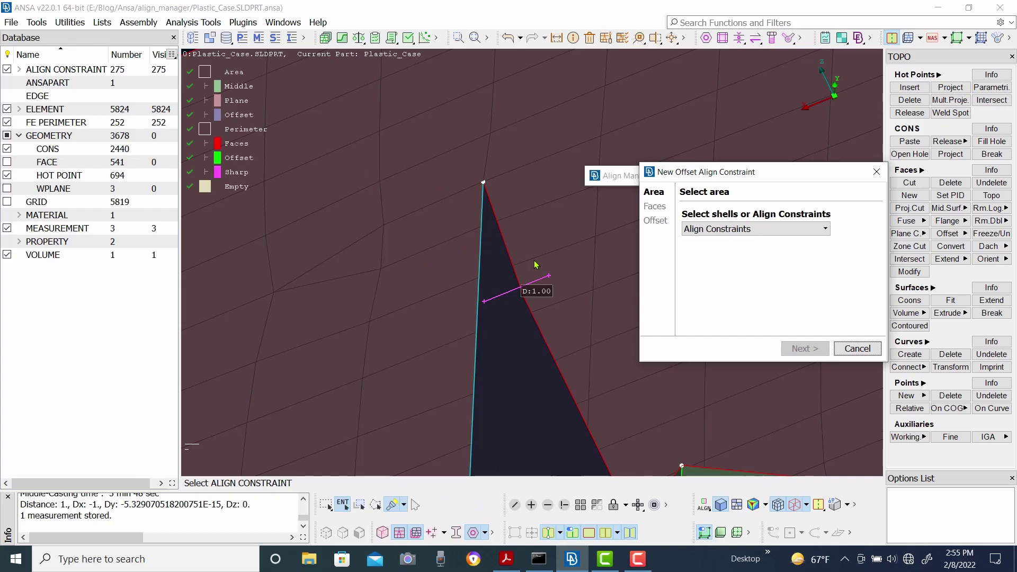
Examine the rib's new offset area and how its mesh meets the boss, the empty areas below it and the case floor
ctrl+drag(552, 307, 533, 365)
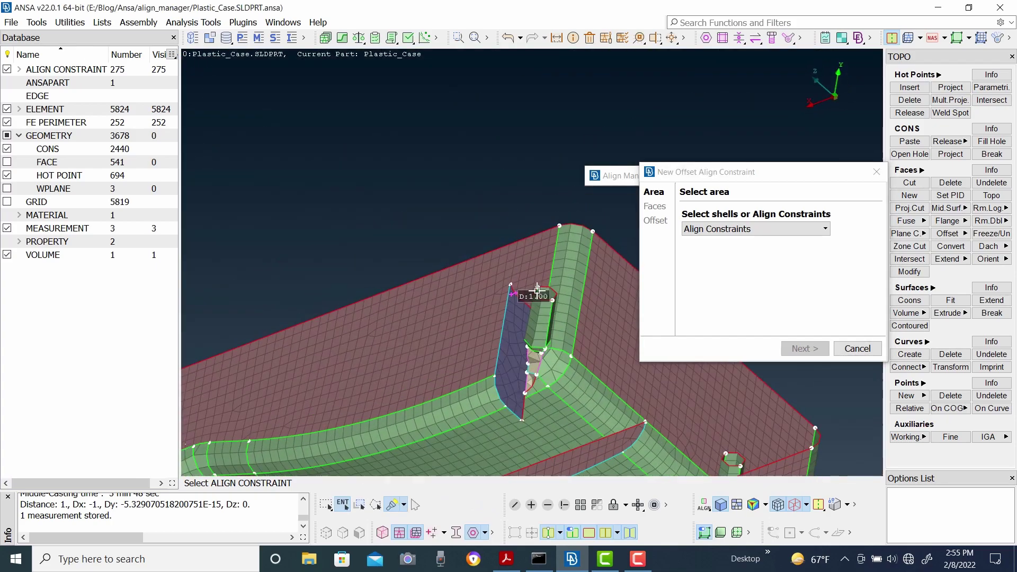
scroll(530, 355, up, 5)
mouse_move(499, 249)
ctrl+mouse_down()
mouse_move(542, 273)
mouse_move(513, 277)
mouse_move(497, 263)
ctrl+mouse_up()
scroll(524, 262, up, 3)
scroll(540, 273, down, 3)
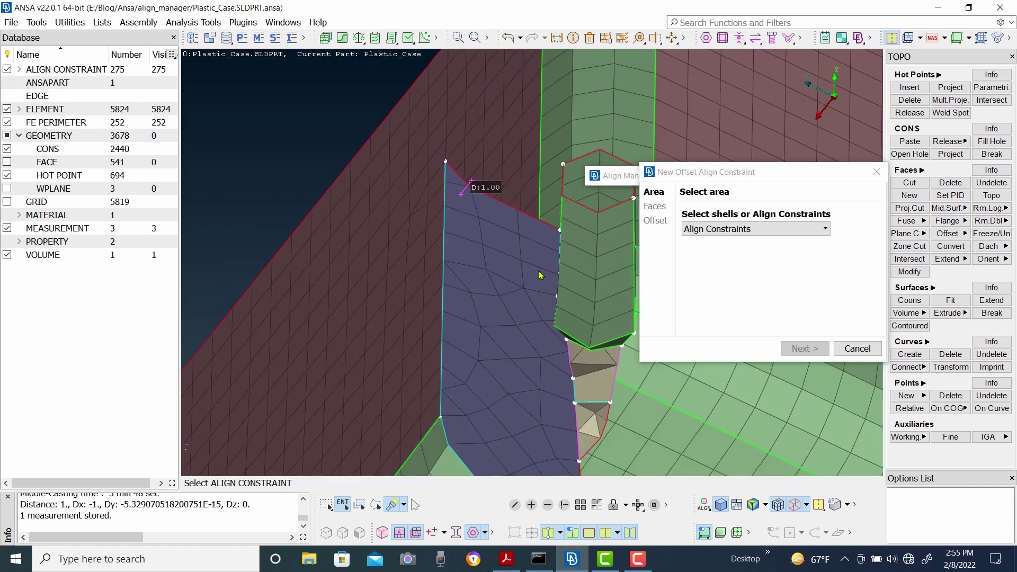
scroll(537, 271, up, 5)
scroll(534, 250, down, 3)
scroll(418, 161, down, 2)
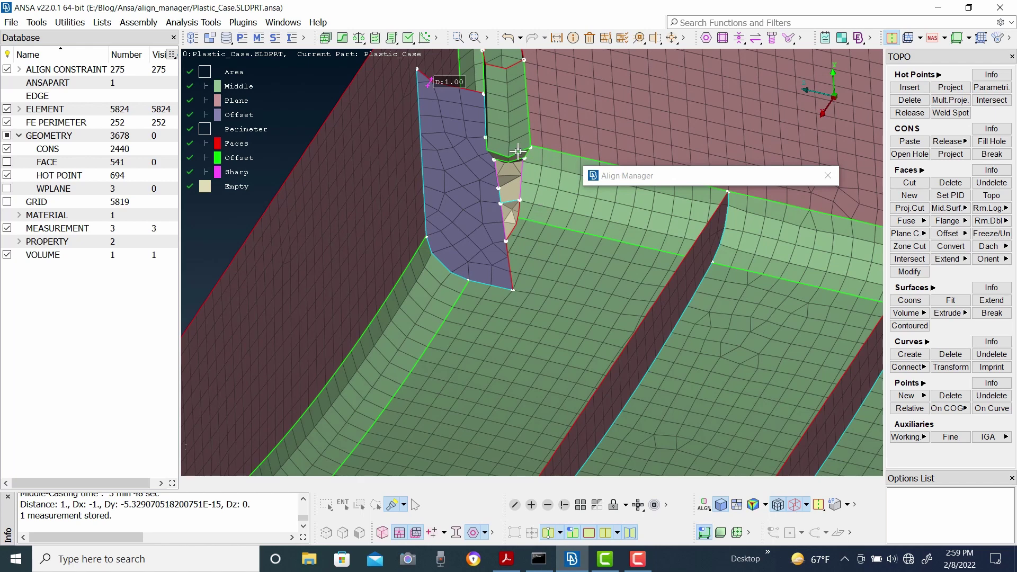
scroll(518, 152, up, 2)
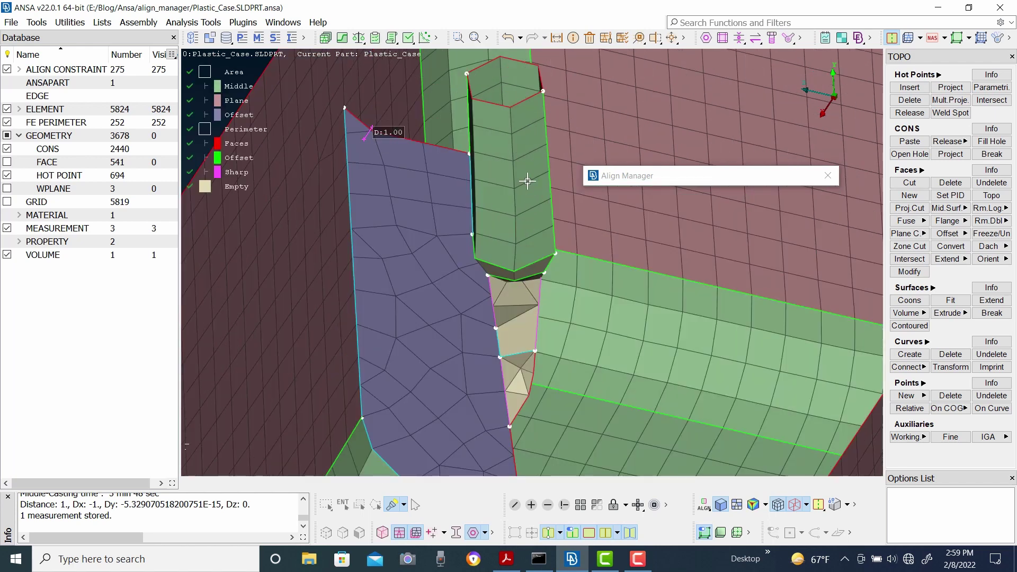
scroll(535, 212, down, 3)
scroll(589, 311, down, 2)
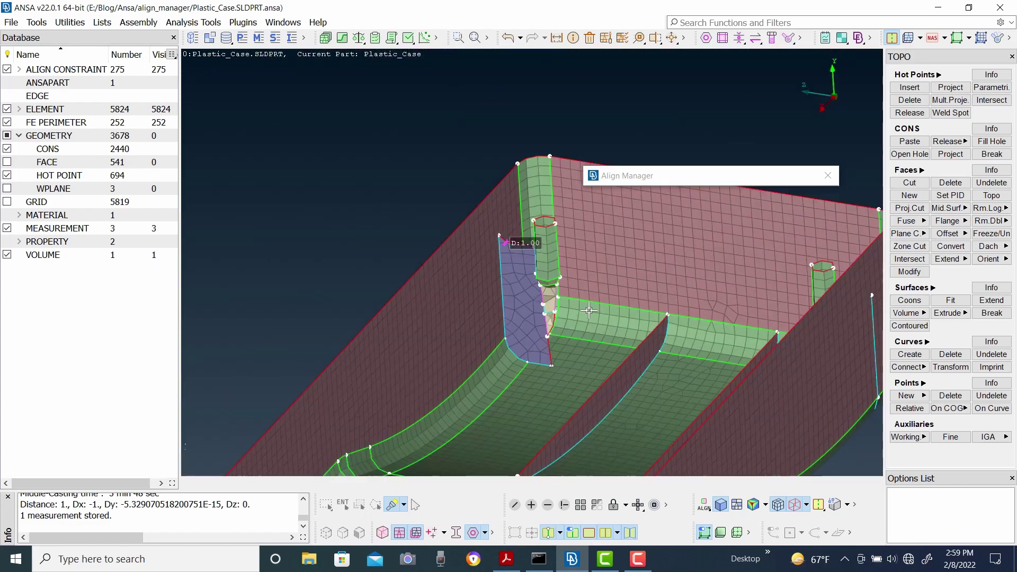
scroll(570, 331, up, 4)
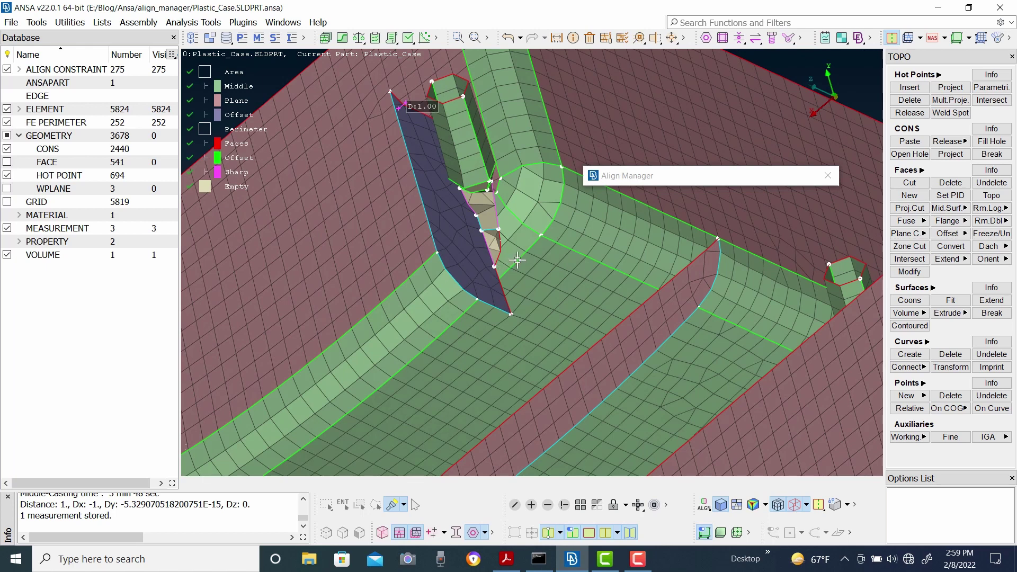
Open the manual Ojunction cylinder treatment and examine its required axis points and radii against the boss mesh beside the rib
click(949, 208)
mouse_move(870, 250)
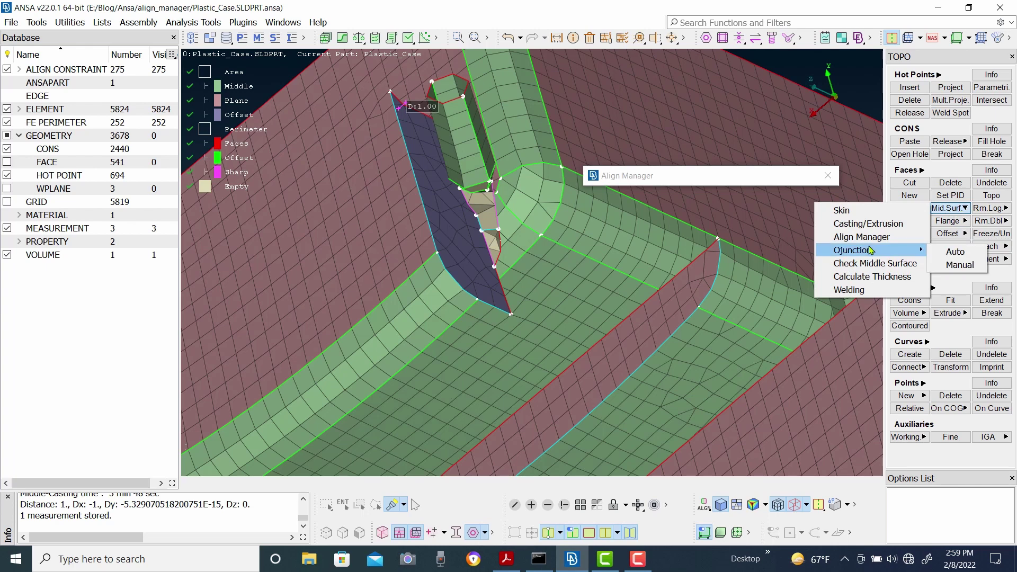
click(950, 265)
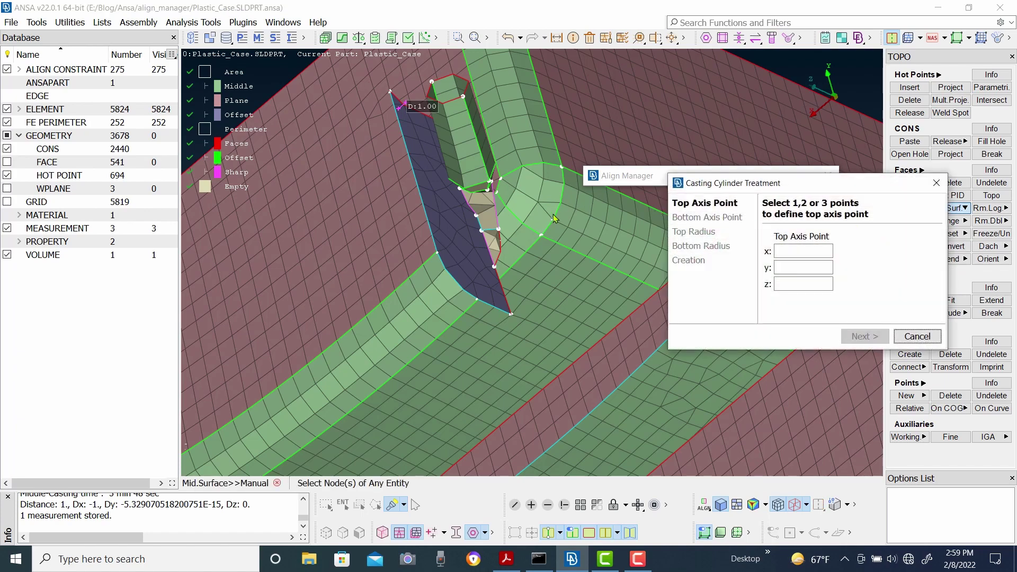
scroll(555, 217, up, 5)
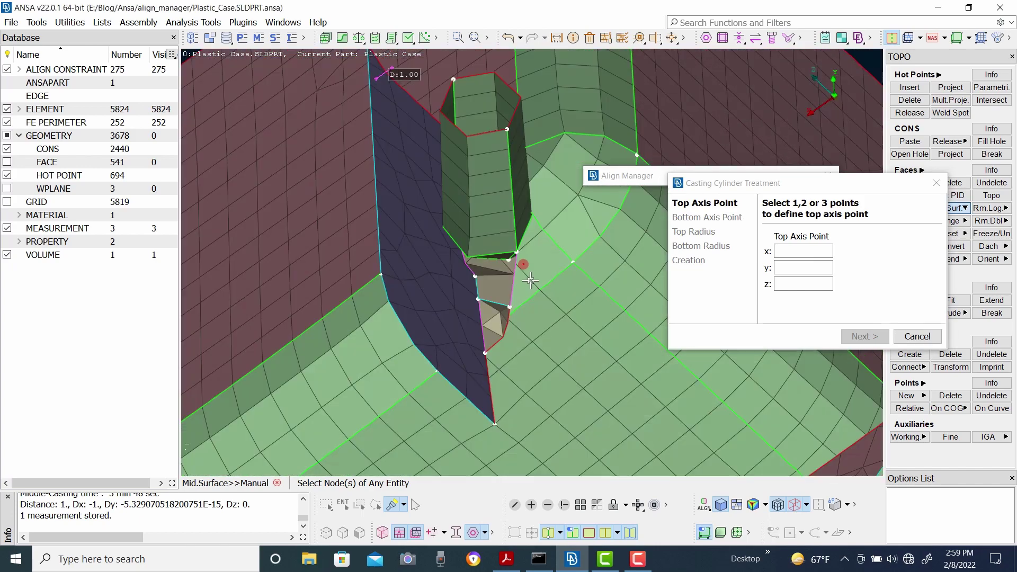
ctrl+drag(531, 281, 528, 281)
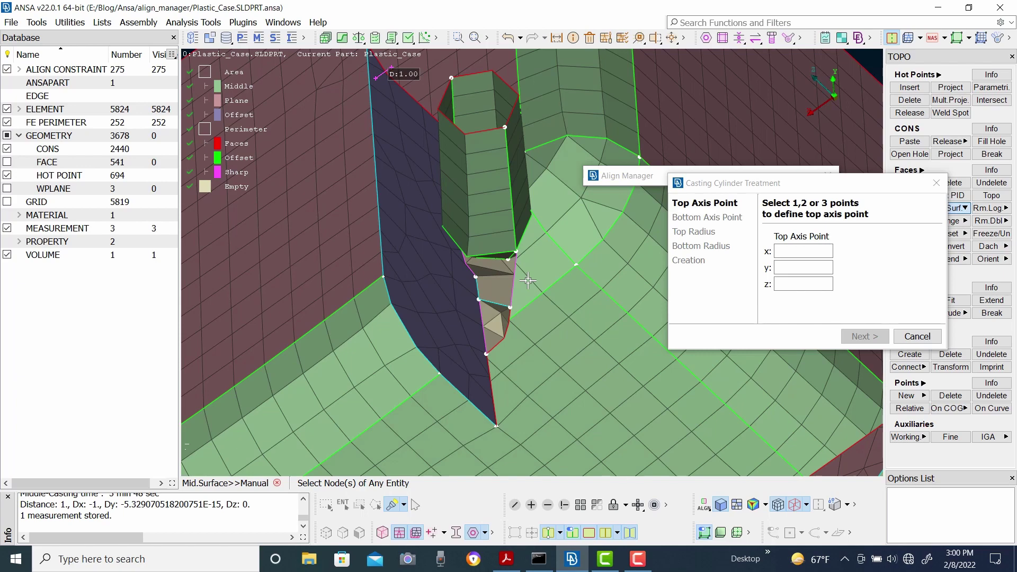
scroll(520, 272, down, 3)
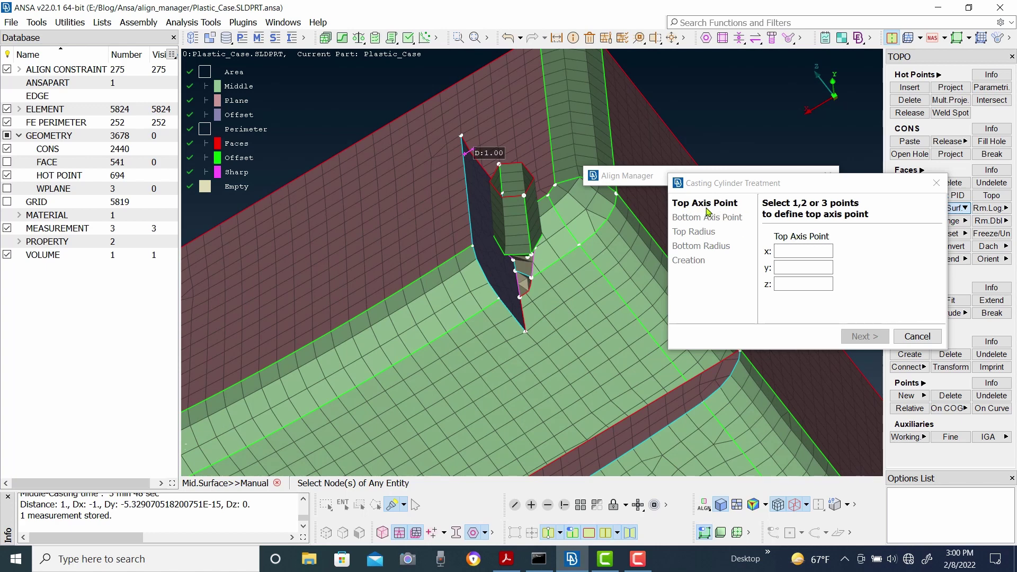
scroll(534, 254, up, 3)
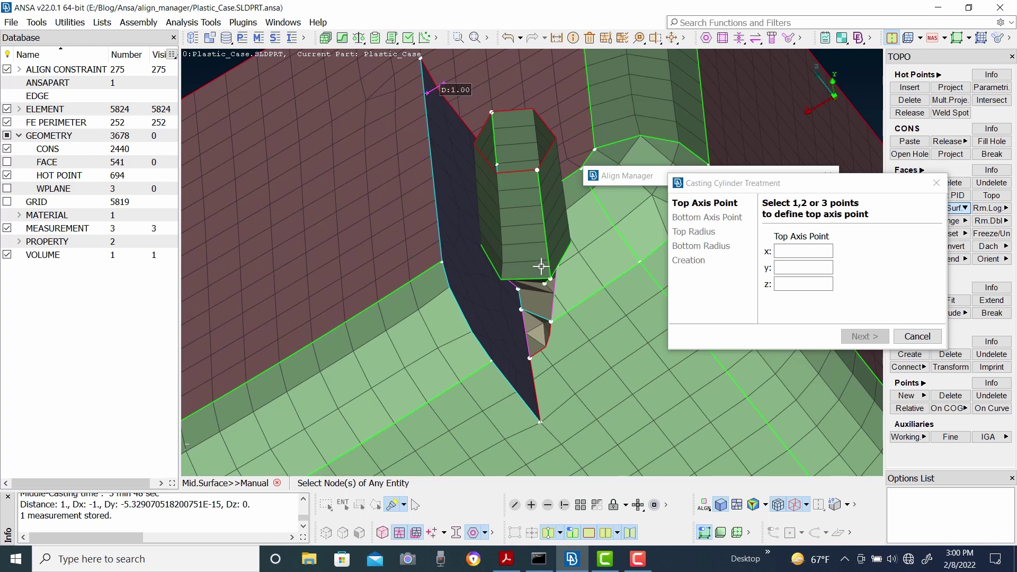
scroll(541, 264, down, 2)
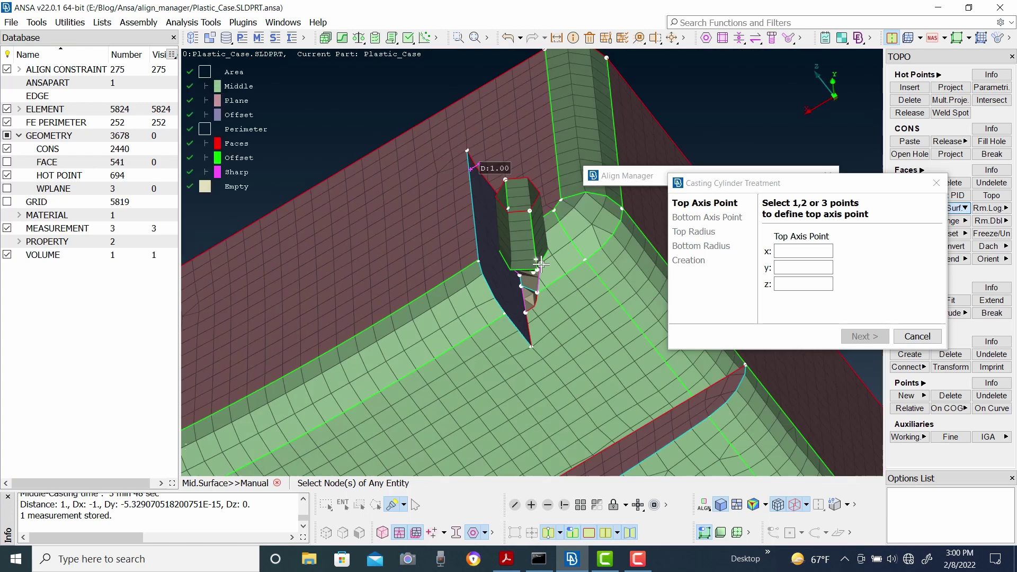
click(705, 232)
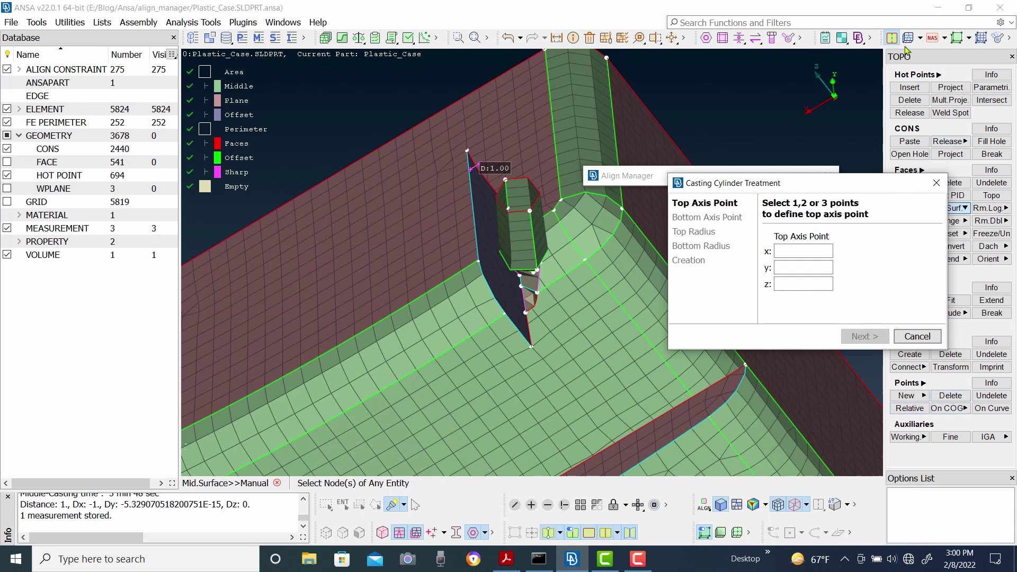
click(959, 409)
click(961, 423)
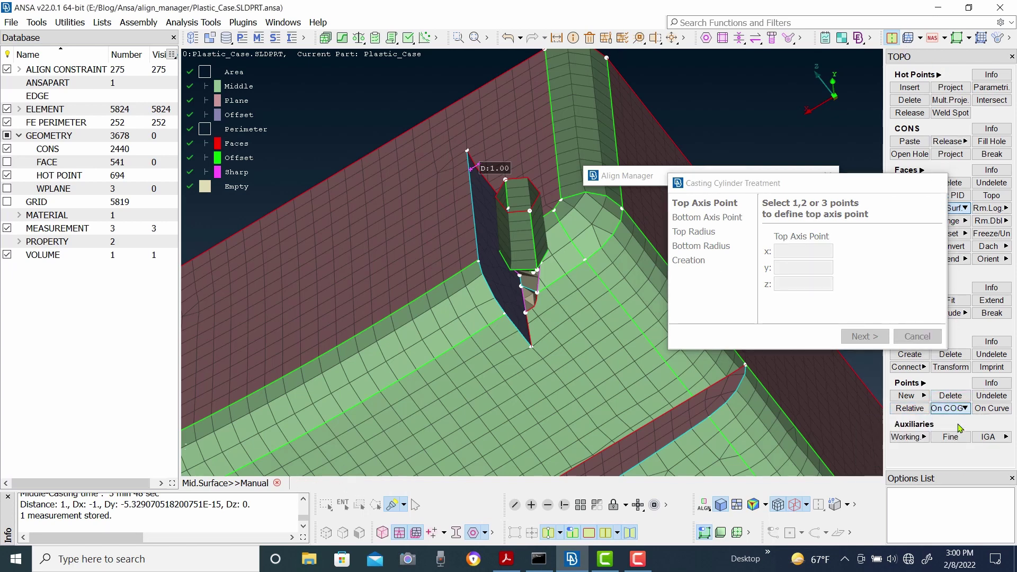
click(517, 533)
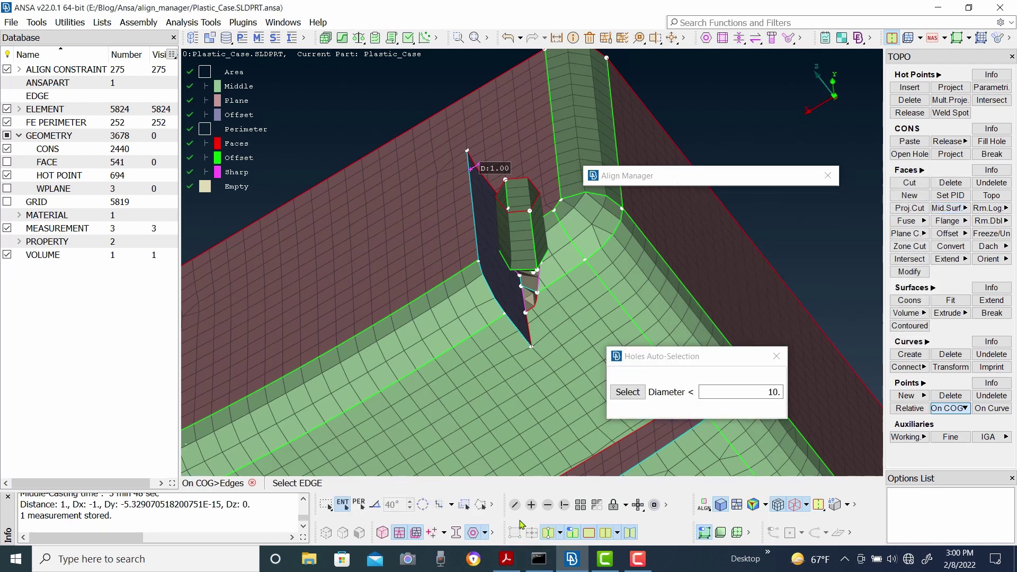
click(776, 356)
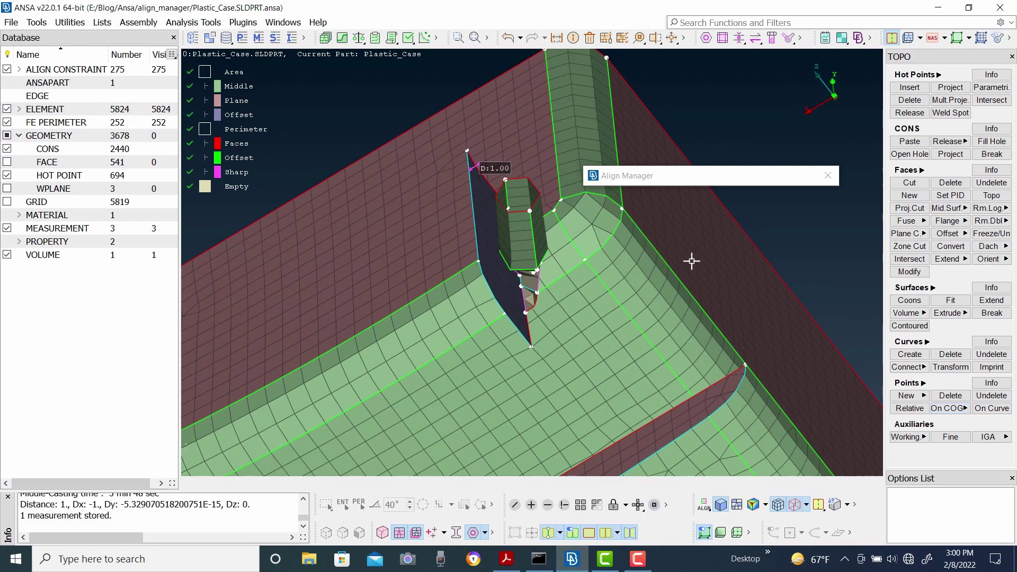
Close the Align Manager and show the solid's geometry faces around the boss base
click(828, 176)
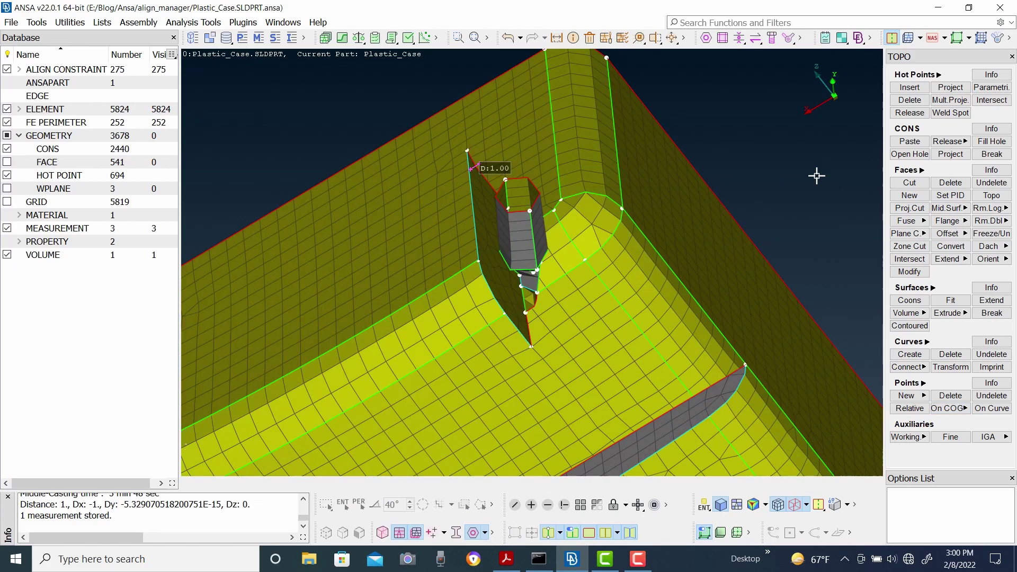
click(516, 539)
mouse_move(547, 286)
ctrl+mouse_down()
mouse_move(481, 320)
mouse_move(524, 297)
mouse_move(508, 314)
ctrl+mouse_up()
scroll(507, 313, up, 3)
scroll(562, 270, down, 4)
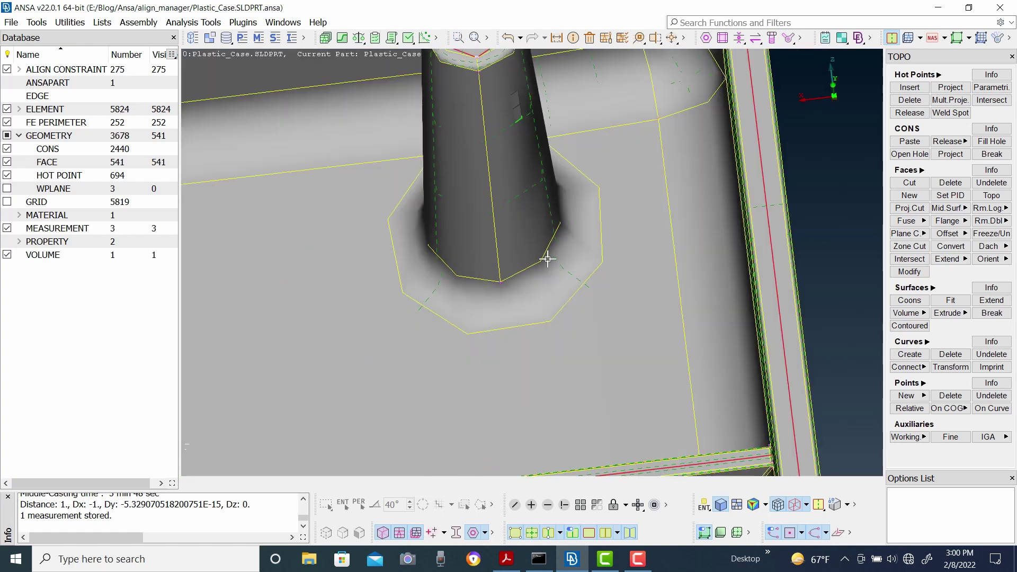
Create a point at the centre of gravity of the two edges forming the boss's outer base circle
click(947, 409)
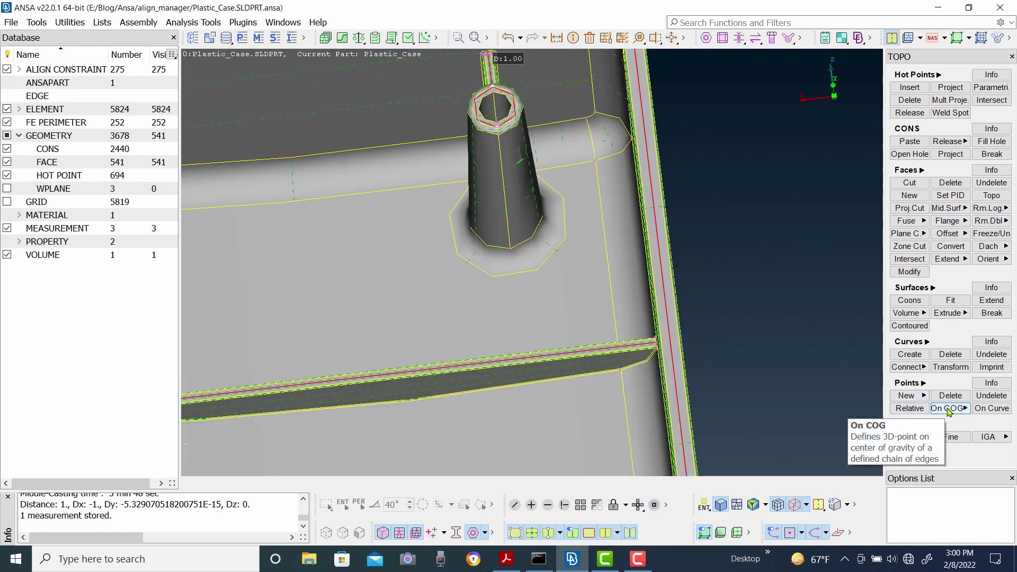
click(948, 410)
click(953, 423)
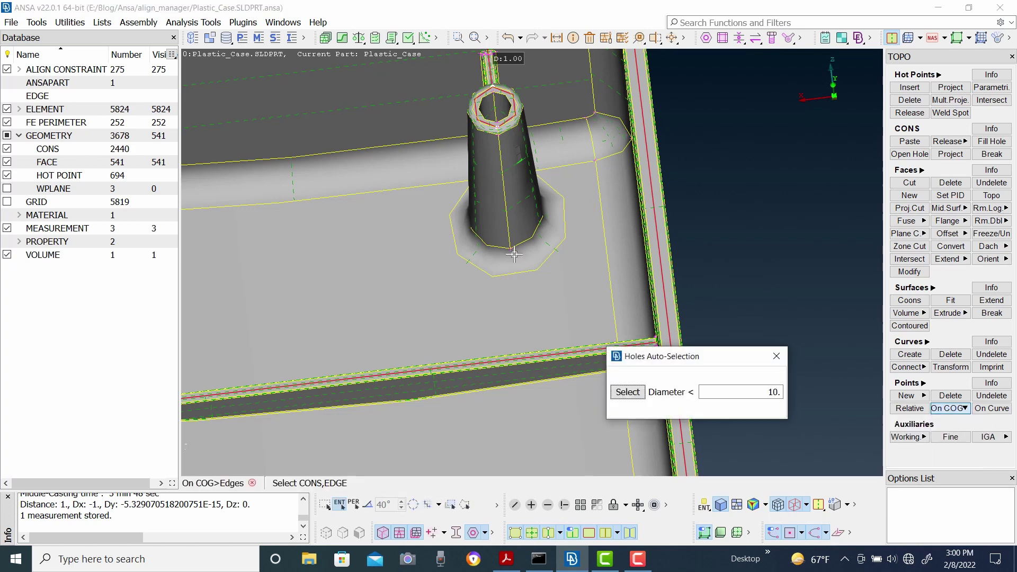
scroll(514, 255, up, 3)
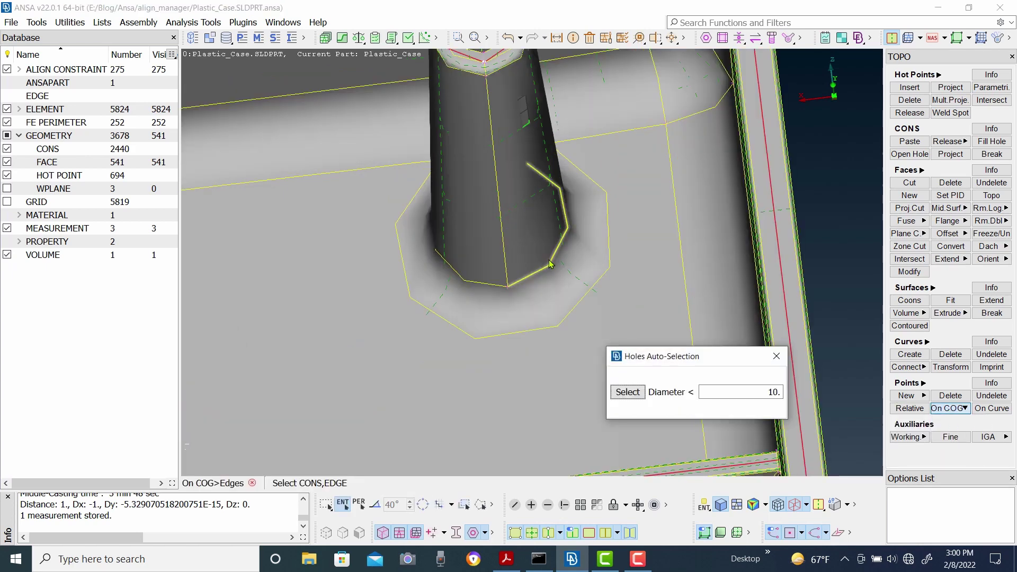
click(549, 265)
click(494, 281)
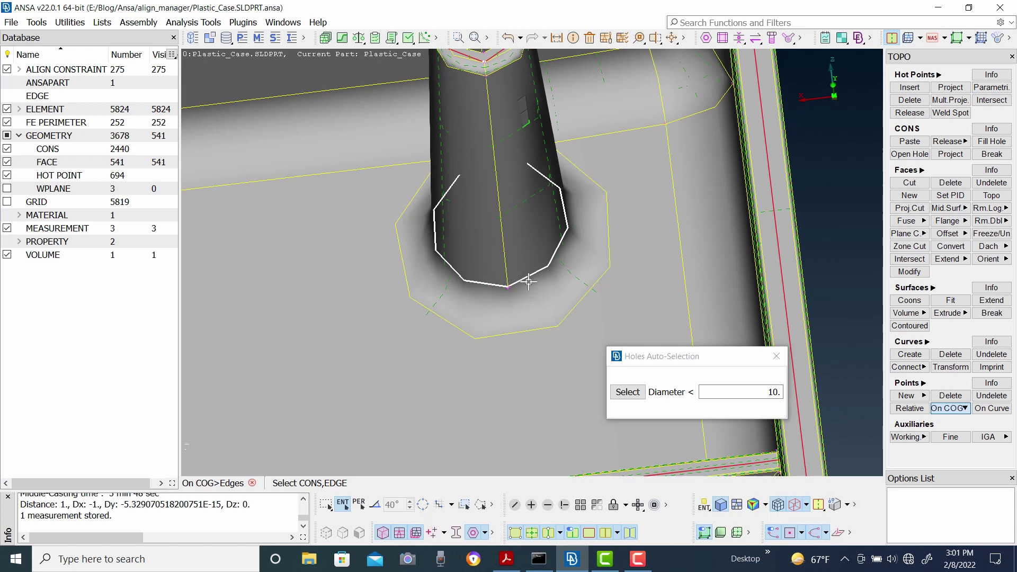
middle_click(552, 267)
scroll(572, 332, down, 2)
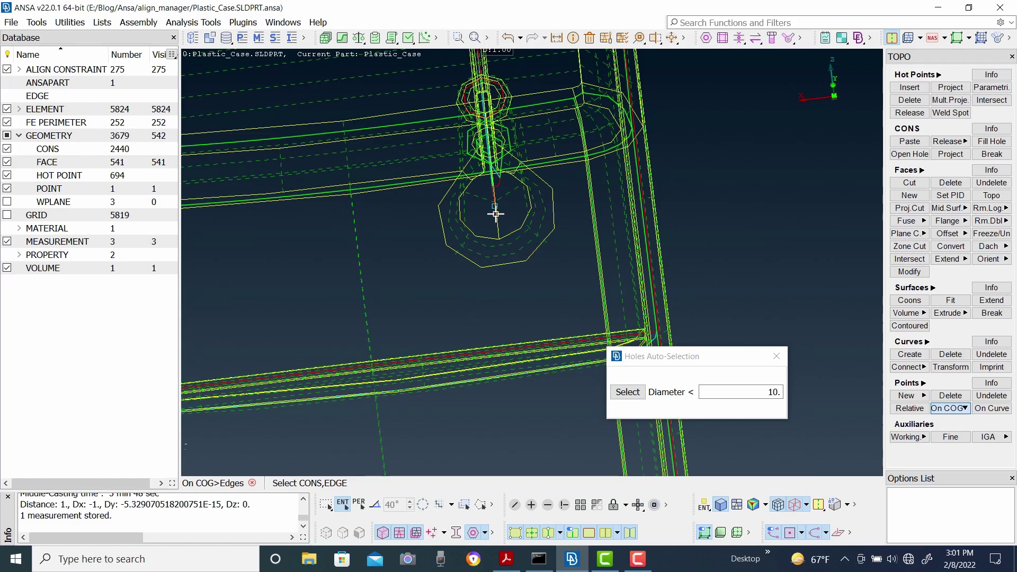
Create a centre-of-gravity point from the edges around the bottom of the boss's inner hole
ctrl+scroll(496, 213, up, 2)
mouse_move(530, 321)
ctrl+mouse_down()
mouse_move(541, 310)
mouse_move(552, 316)
ctrl+mouse_up()
ctrl+drag(570, 271, 491, 339)
scroll(551, 275, up, 3)
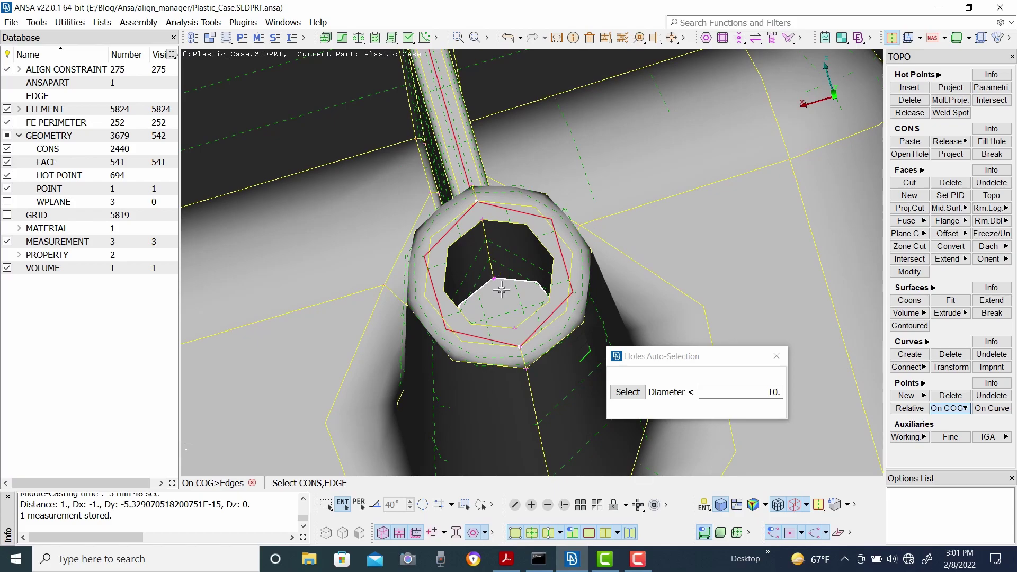
ctrl+drag(502, 289, 532, 333)
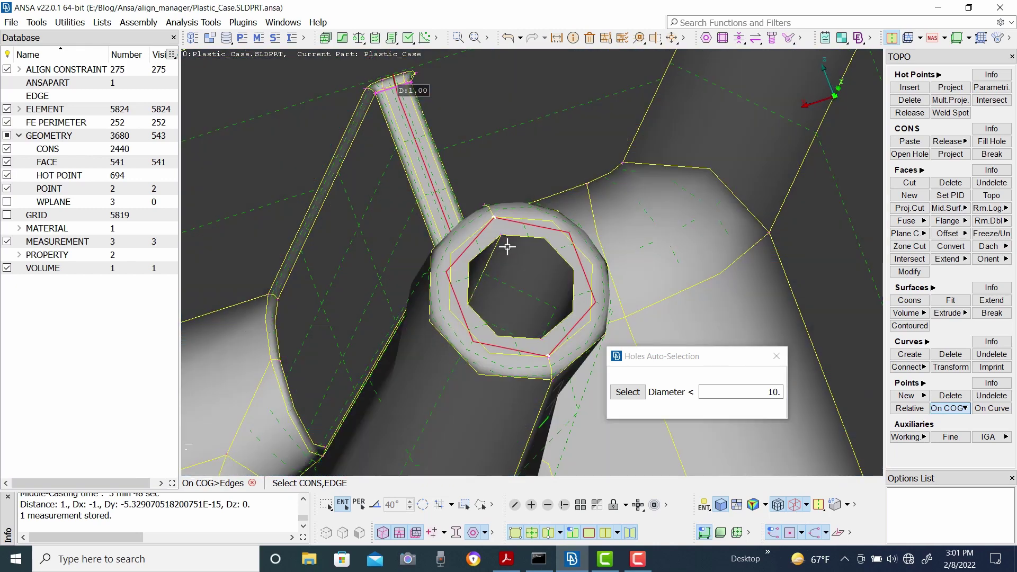
Create a centre-of-gravity point from the edges of the boss hole's top rim and finish the On COG command
scroll(517, 234, down, 5)
scroll(528, 299, up, 2)
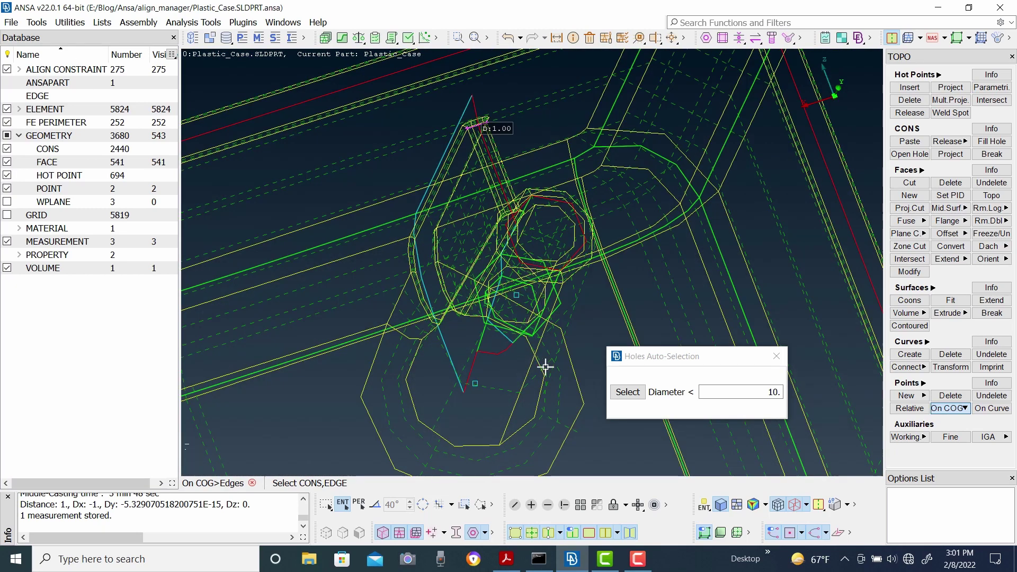
mouse_move(545, 367)
ctrl+mouse_down()
mouse_move(520, 326)
mouse_move(567, 322)
mouse_move(559, 301)
ctrl+mouse_up()
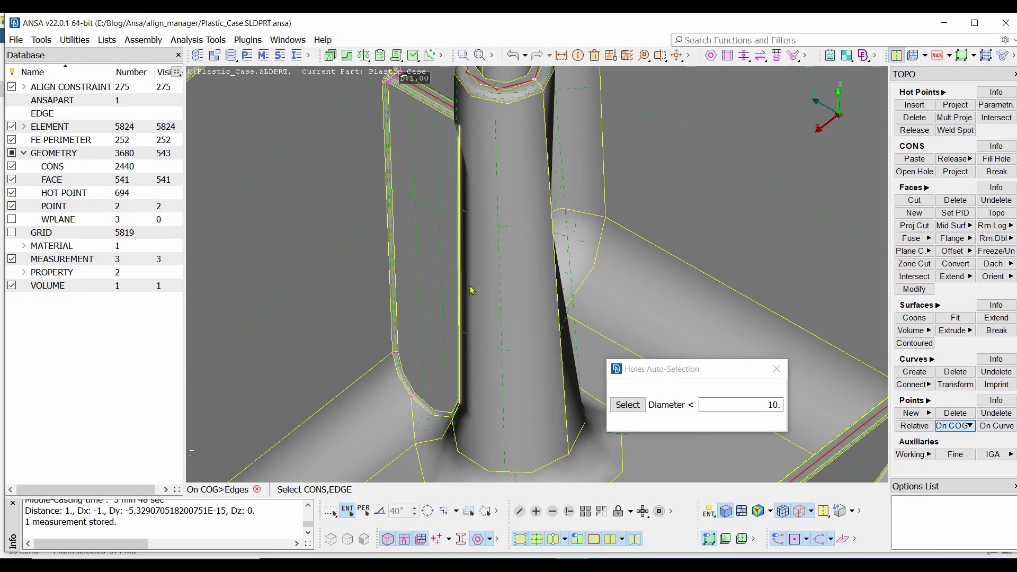
scroll(470, 309, down, 3)
scroll(557, 214, up, 5)
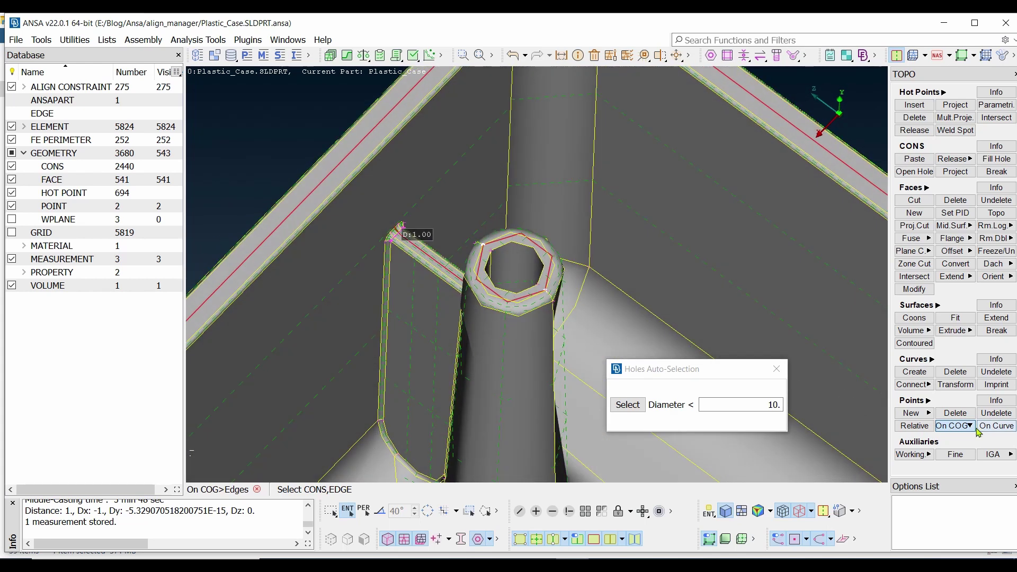
scroll(524, 252, up, 2)
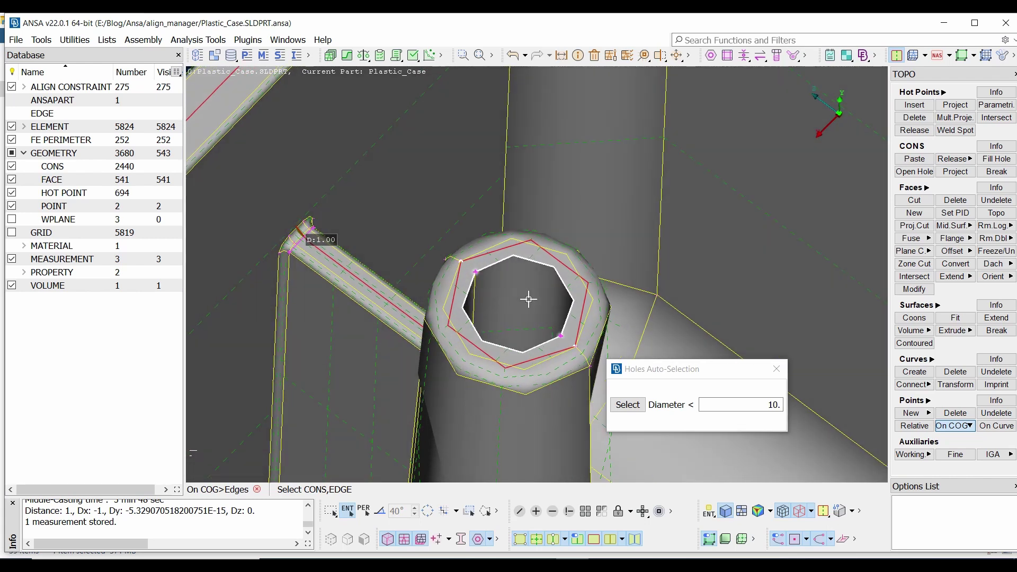
key(F11)
key(F11)
scroll(552, 315, down, 3)
click(552, 315)
scroll(552, 315, up, 3)
scroll(519, 263, down, 5)
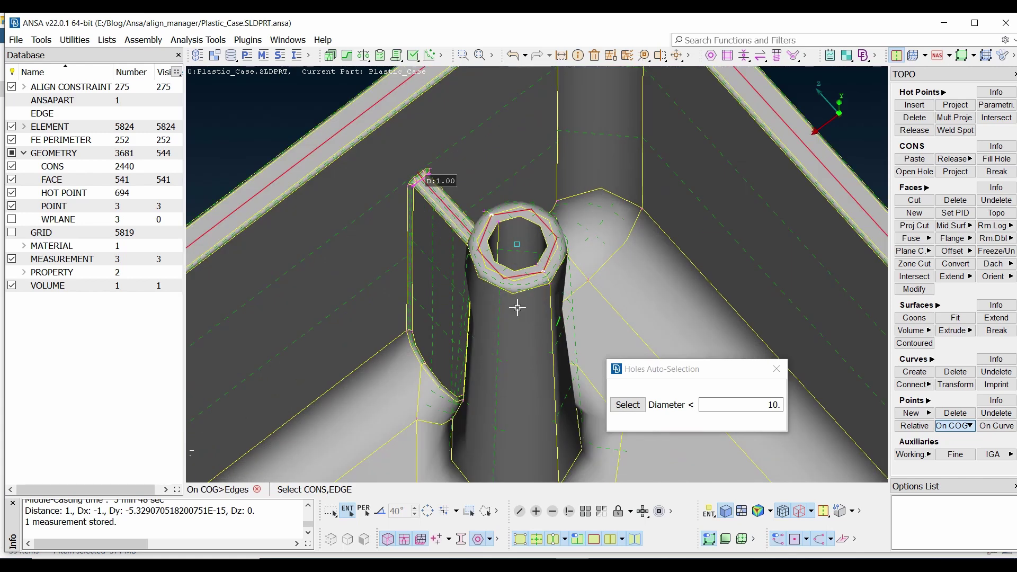
key(F11)
scroll(530, 280, down, 3)
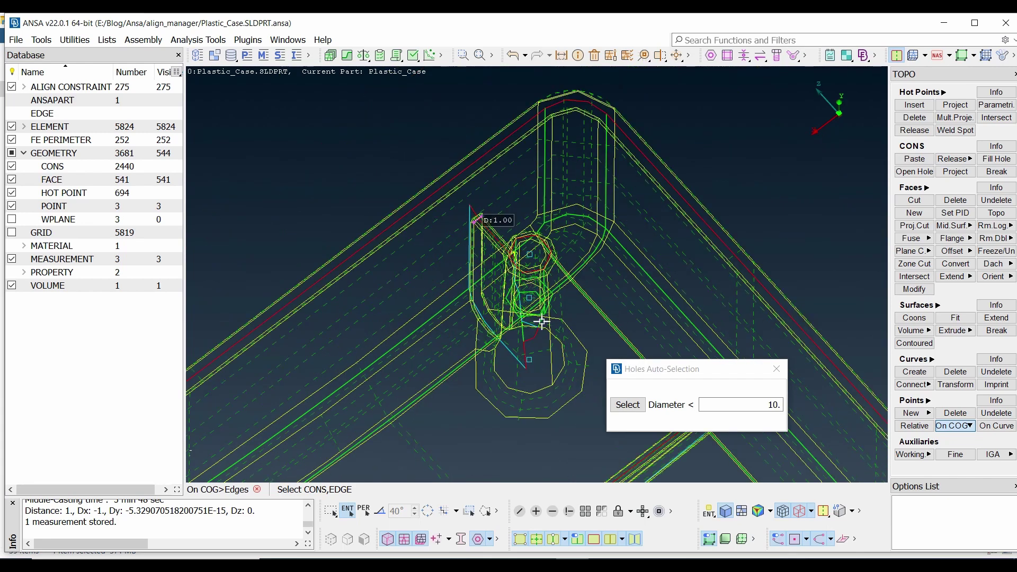
click(775, 370)
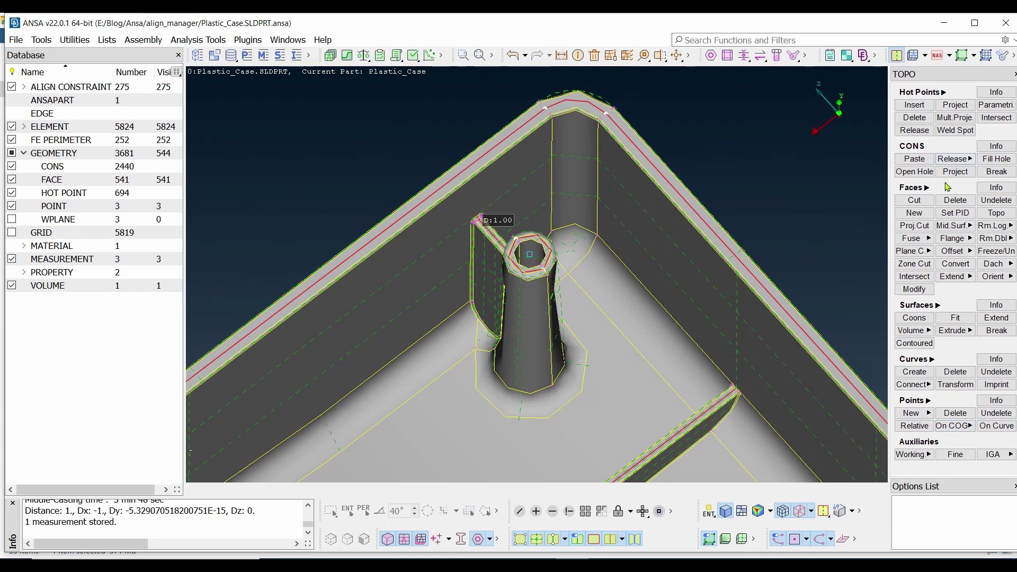
Start the manual Ojunction middle-surface treatment for the boss and move its wizard clear of the geometry
click(958, 227)
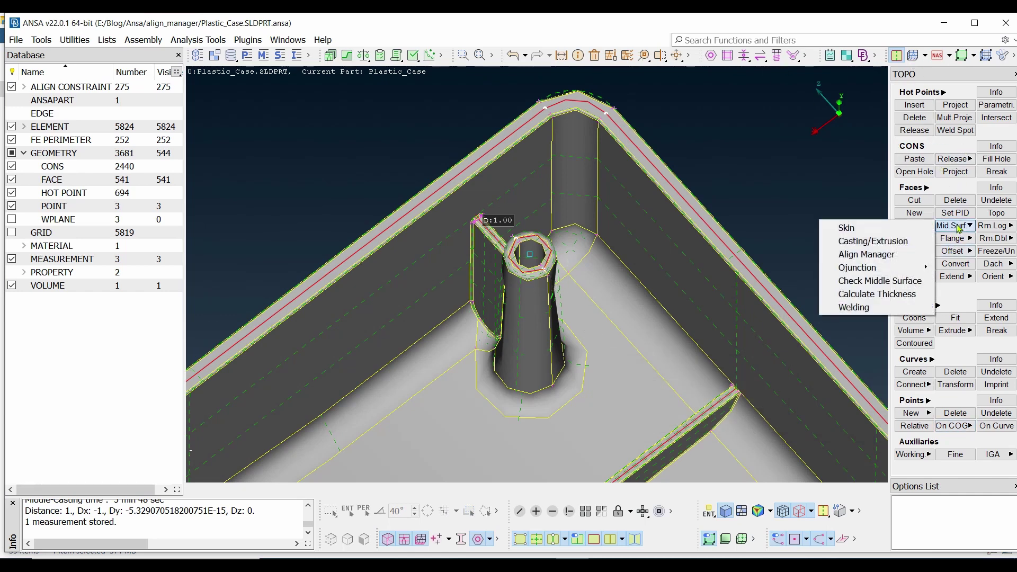
mouse_move(882, 270)
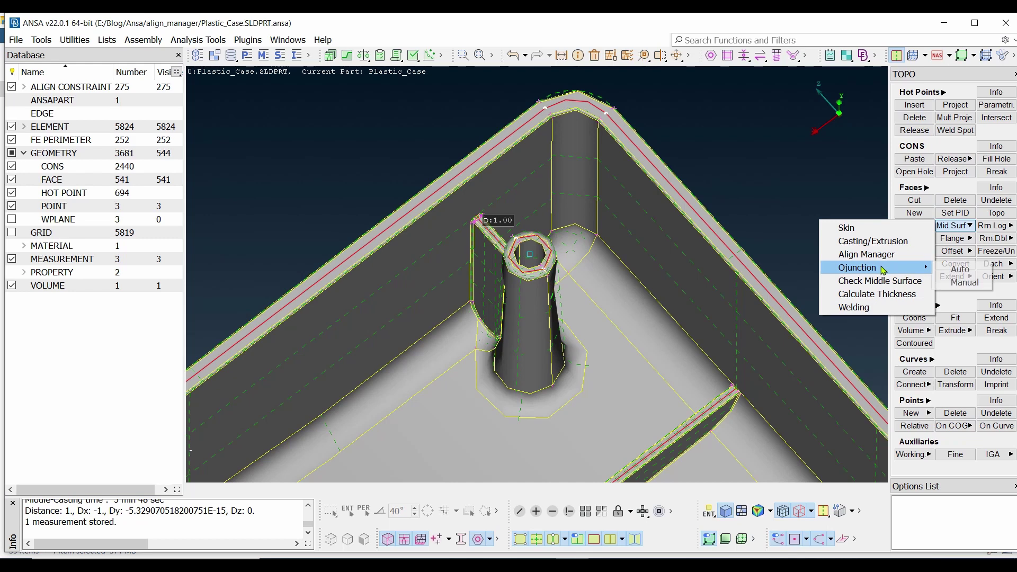
click(956, 280)
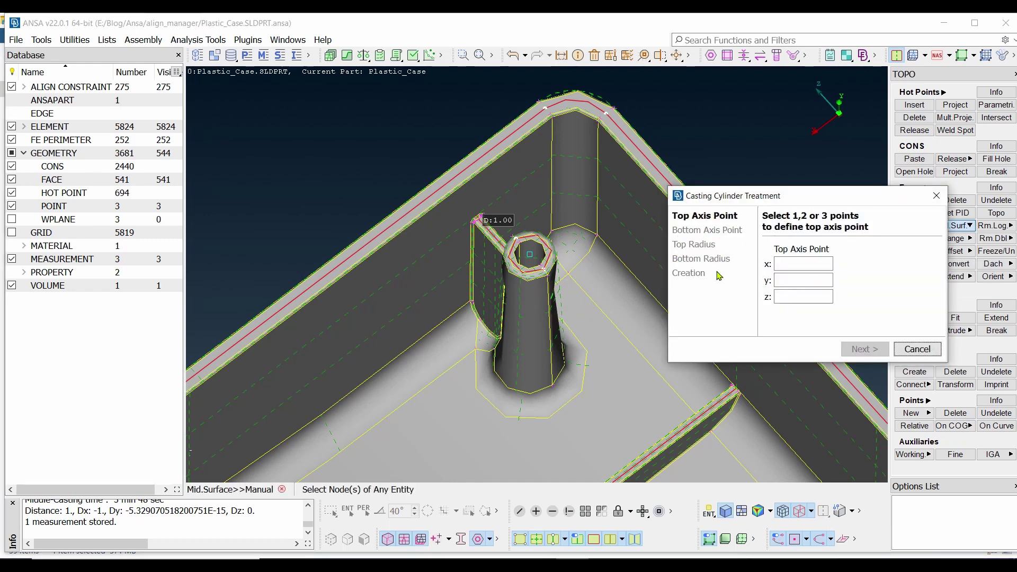
scroll(548, 301, up, 3)
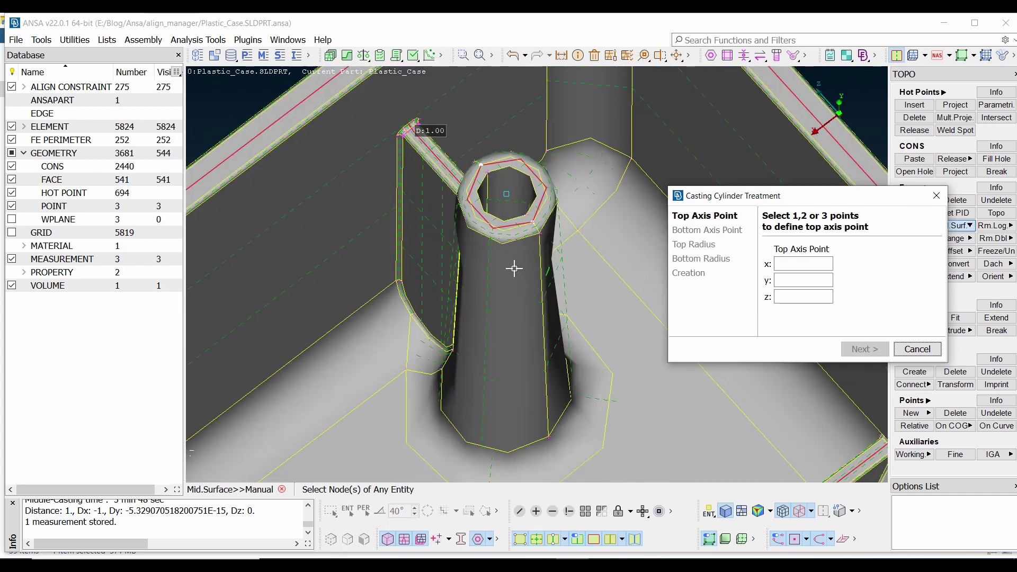
scroll(536, 272, down, 3)
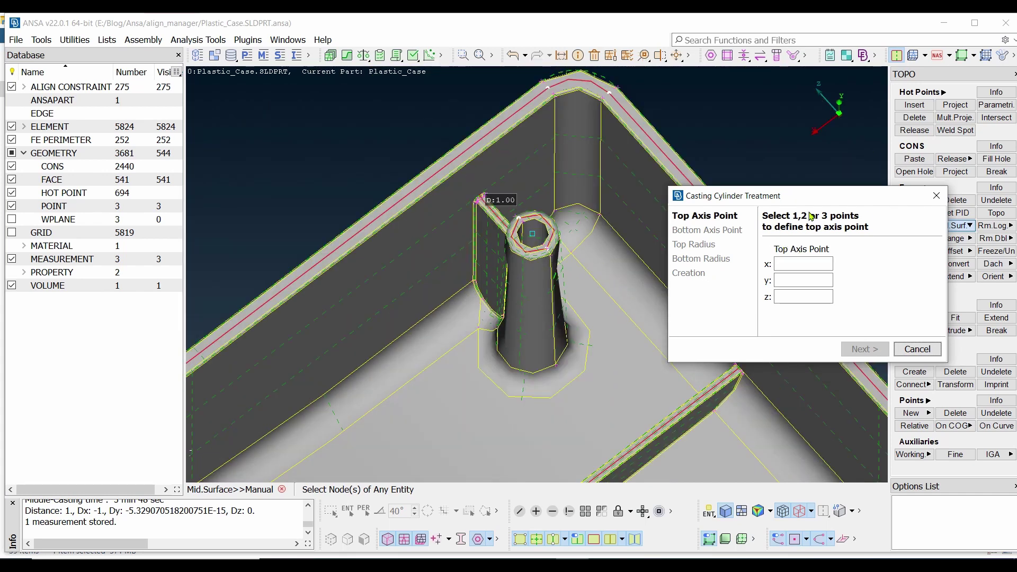
drag(876, 204, 835, 196)
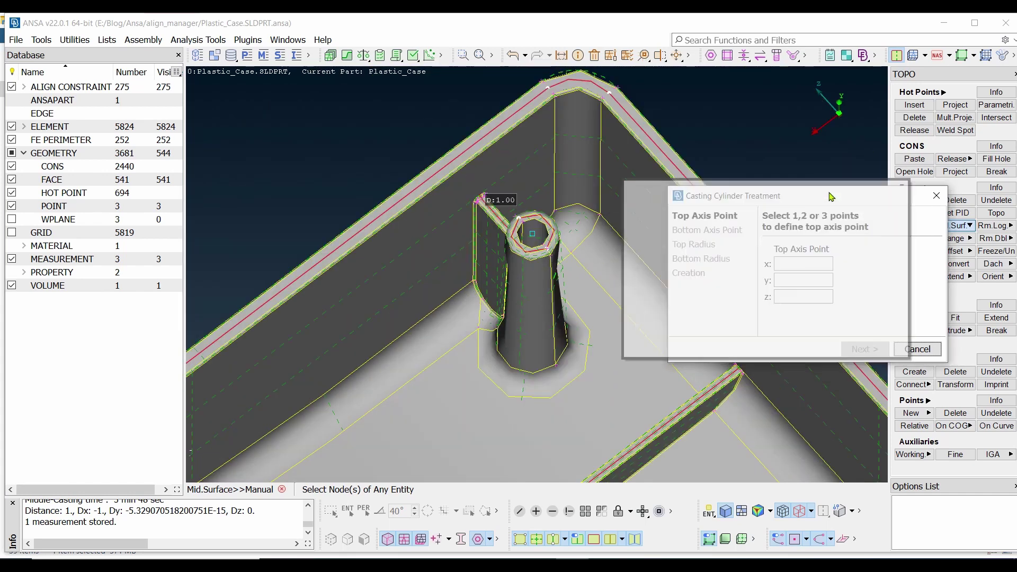
scroll(536, 276, up, 3)
scroll(537, 270, up, 8)
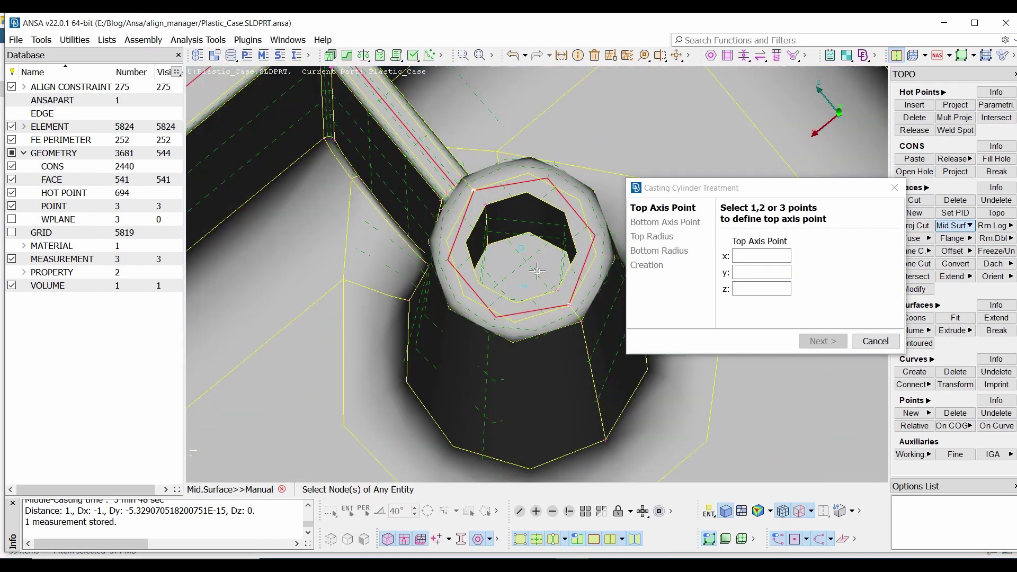
scroll(569, 306, down, 5)
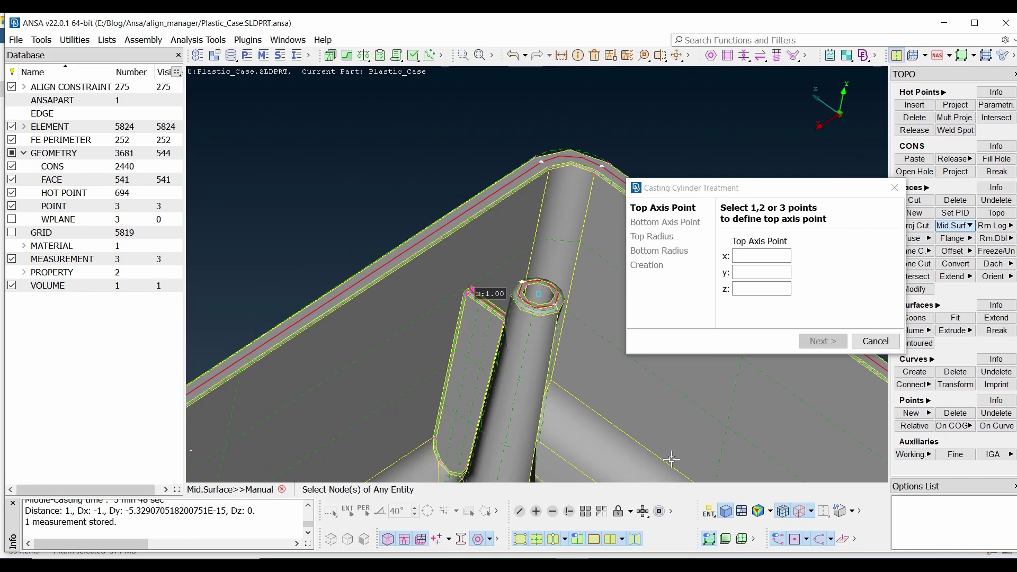
Turn off shading and hide the shell mesh so only the wireframe geometry around the boss is displayed
click(726, 511)
scroll(543, 268, up, 4)
ctrl+drag(544, 262, 526, 255)
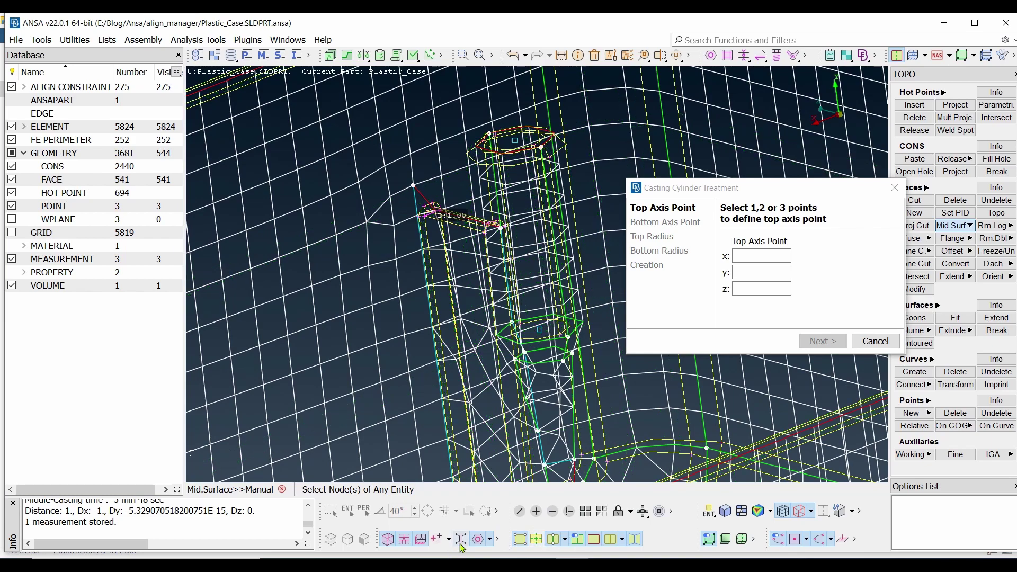
click(404, 539)
scroll(488, 288, down, 3)
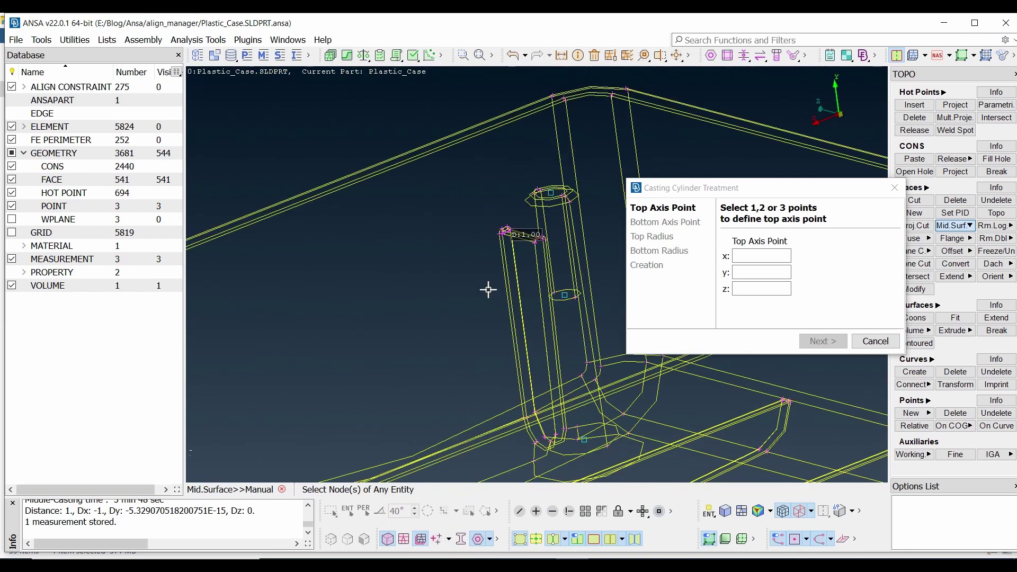
Examine the positions of the three centre points at the boss's hole rim, hole bottom and outer base
ctrl+drag(537, 322, 556, 320)
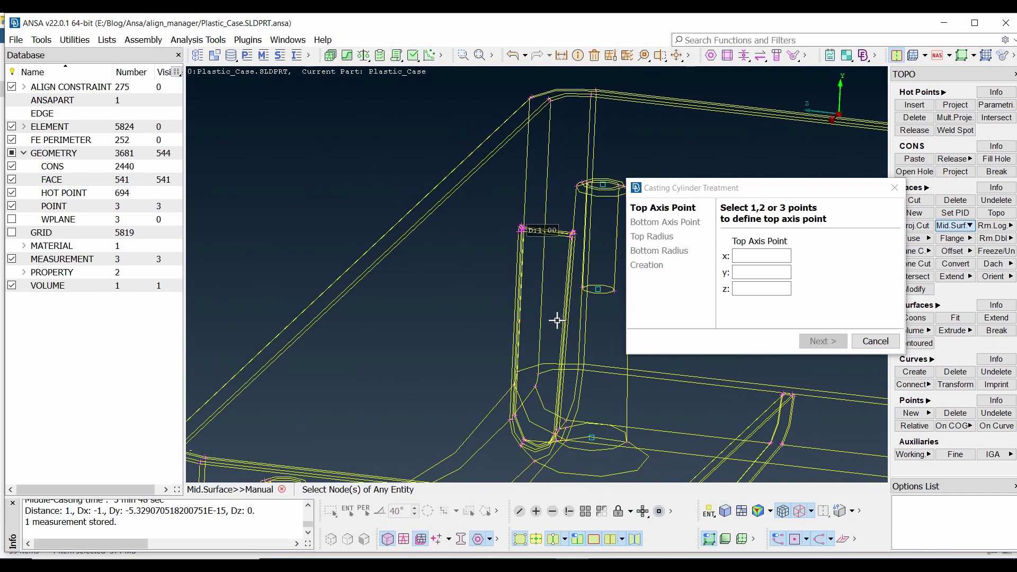
scroll(444, 323, down, 3)
scroll(442, 322, down, 3)
scroll(608, 264, up, 3)
mouse_move(461, 367)
ctrl+mouse_down()
mouse_move(491, 356)
mouse_move(468, 376)
ctrl+mouse_up()
scroll(466, 372, up, 1)
scroll(575, 278, up, 4)
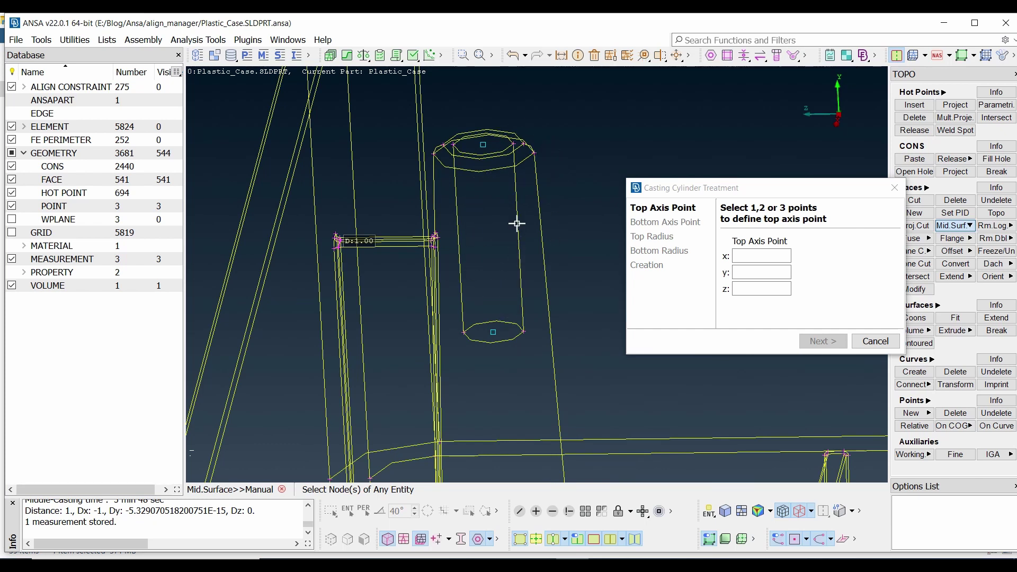
scroll(473, 170, down, 1)
scroll(555, 397, up, 1)
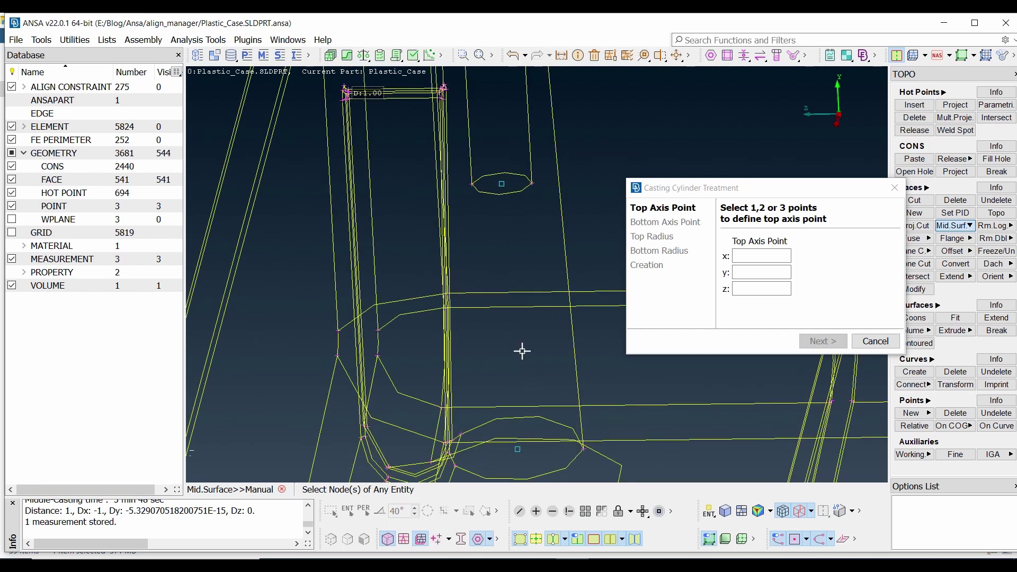
scroll(543, 327, down, 3)
ctrl+drag(547, 274, 516, 293)
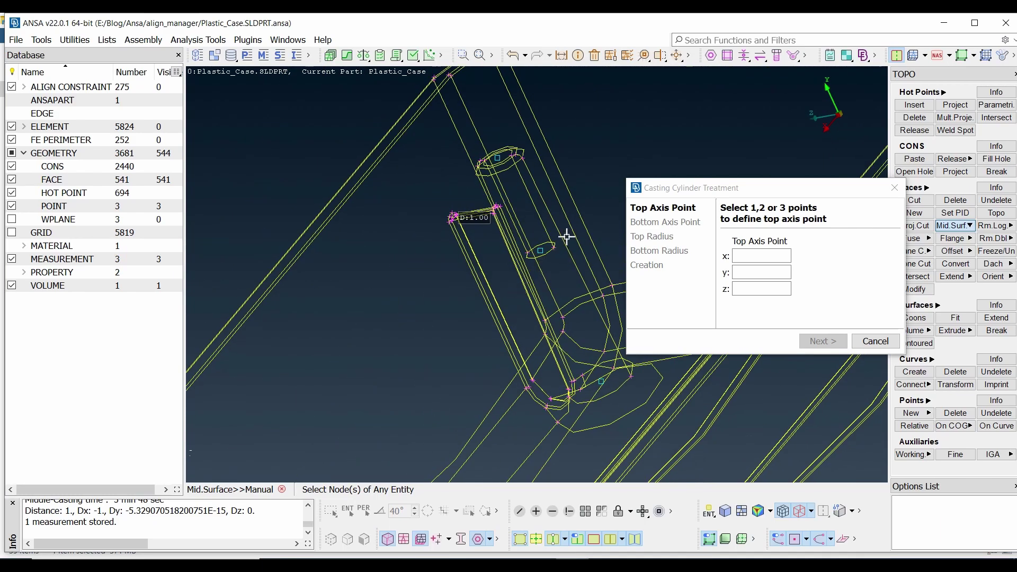
scroll(575, 212, up, 3)
mouse_move(506, 346)
ctrl+mouse_down()
mouse_move(538, 345)
mouse_move(509, 342)
ctrl+mouse_up()
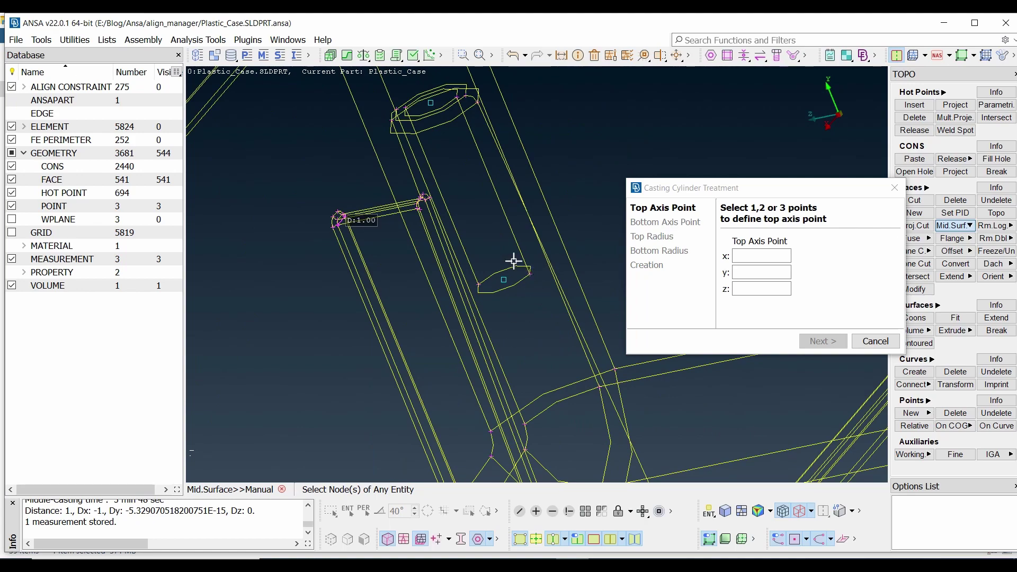
ctrl+drag(511, 260, 524, 291)
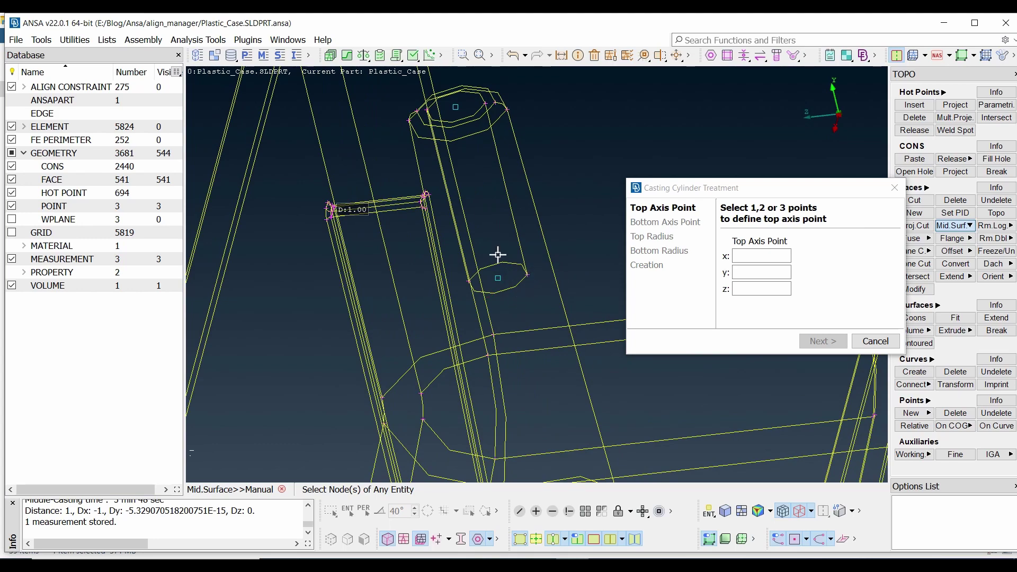
ctrl+drag(508, 307, 502, 357)
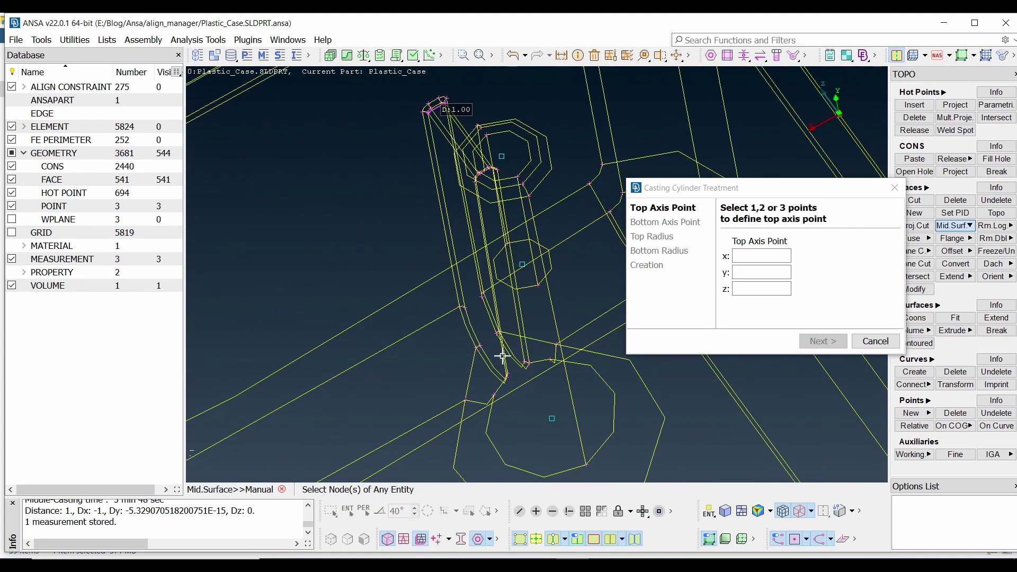
scroll(493, 302, down, 2)
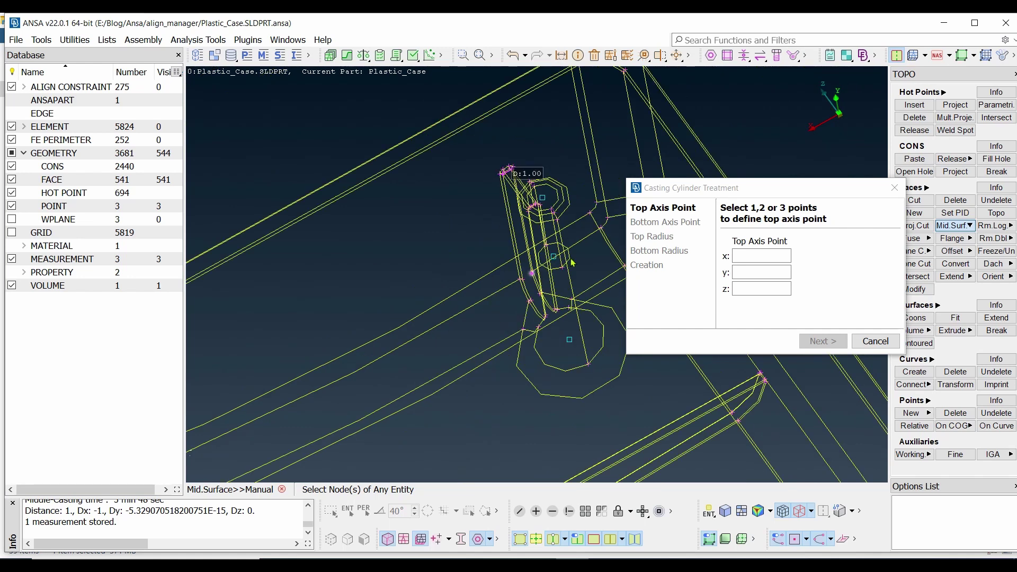
Define the cylinder's top axis point at the hole-bottom centre and its bottom axis point at the boss base centre
ctrl+drag(561, 304, 566, 300)
click(743, 255)
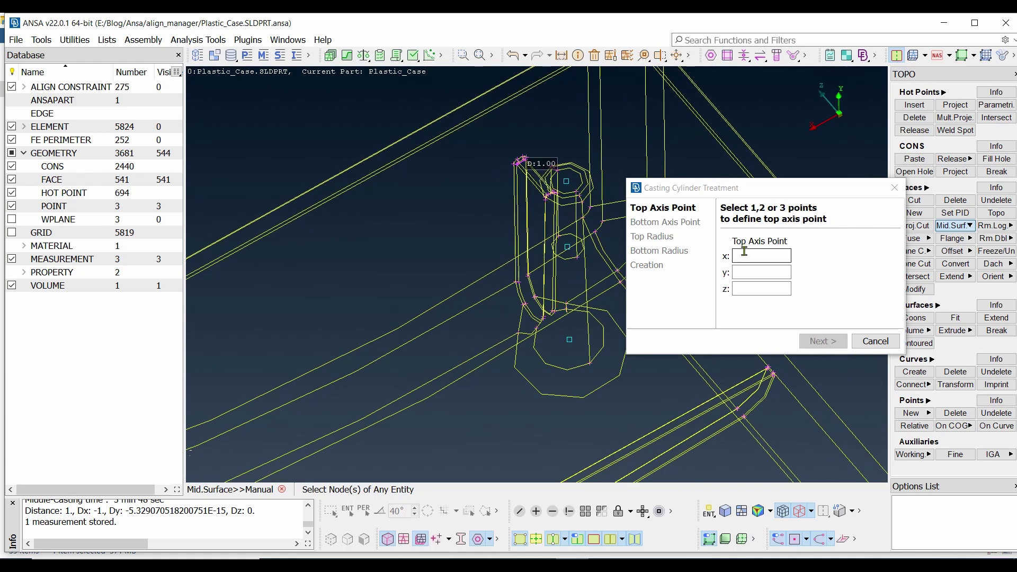
click(568, 253)
click(822, 341)
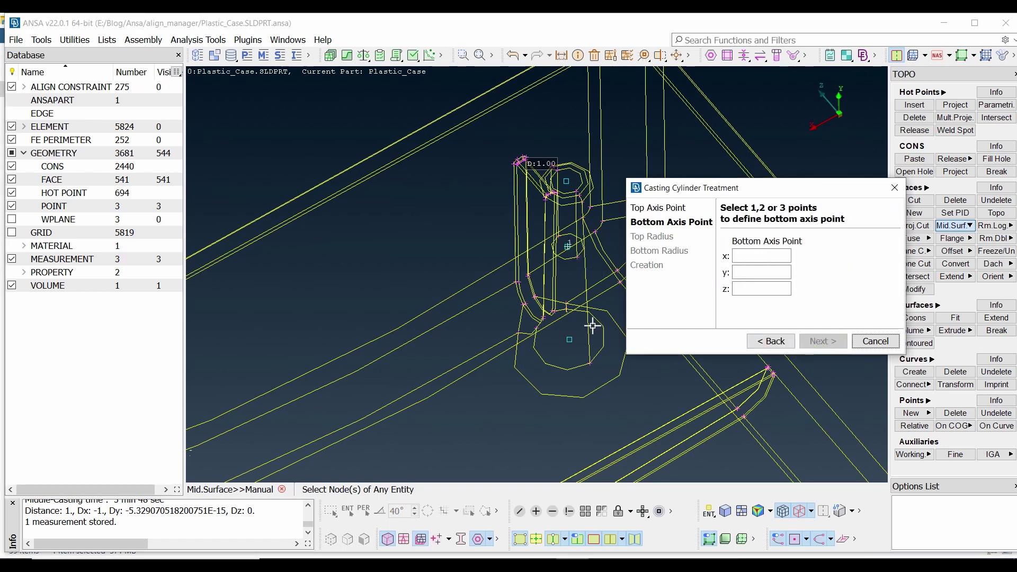
click(569, 339)
ctrl+drag(566, 369, 581, 383)
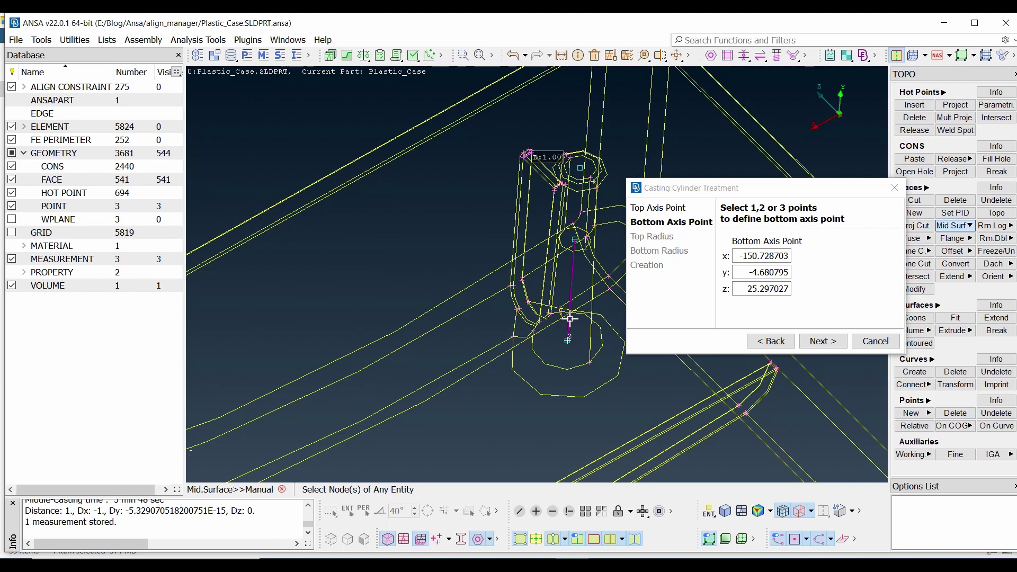
click(823, 341)
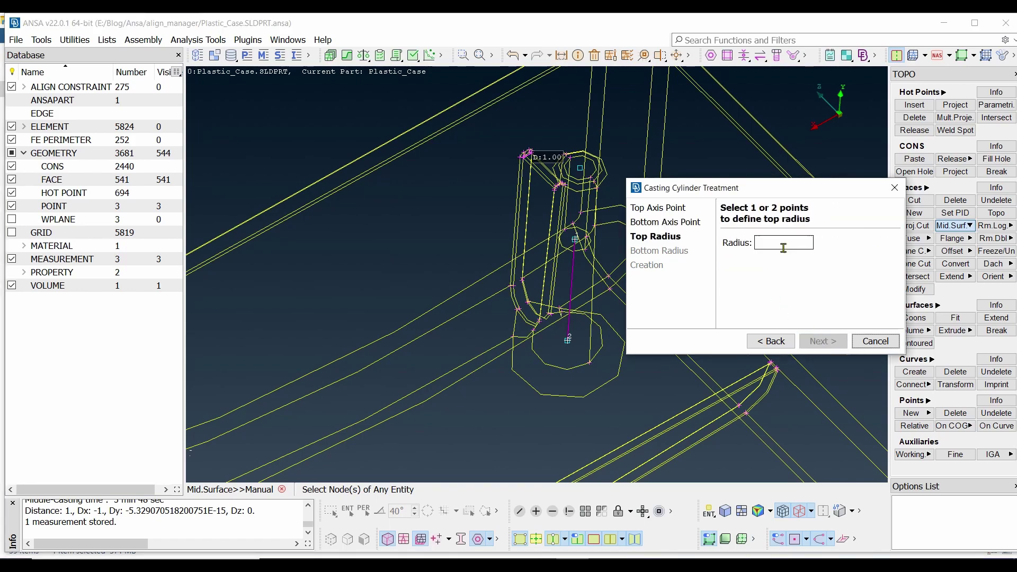
Measure the distance from the hole-bottom centre point to the boss's outer side edge and store the measurement
mouse_move(534, 356)
ctrl+mouse_down()
mouse_move(533, 397)
mouse_move(495, 390)
mouse_move(517, 347)
ctrl+mouse_up()
scroll(601, 217, up, 3)
ctrl+drag(469, 382, 465, 325)
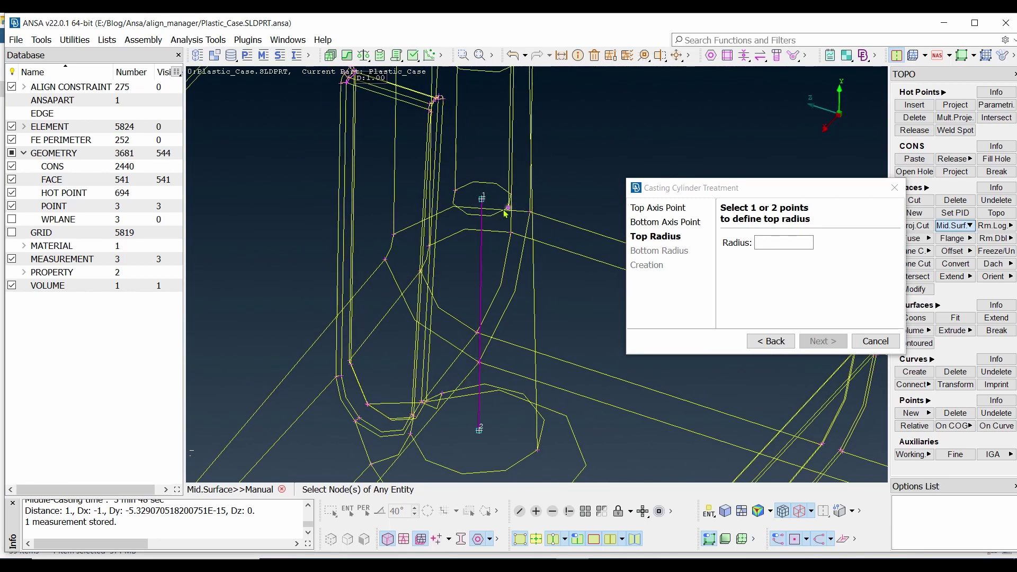
mouse_move(459, 332)
ctrl+mouse_down()
mouse_move(477, 320)
mouse_move(465, 333)
ctrl+mouse_up()
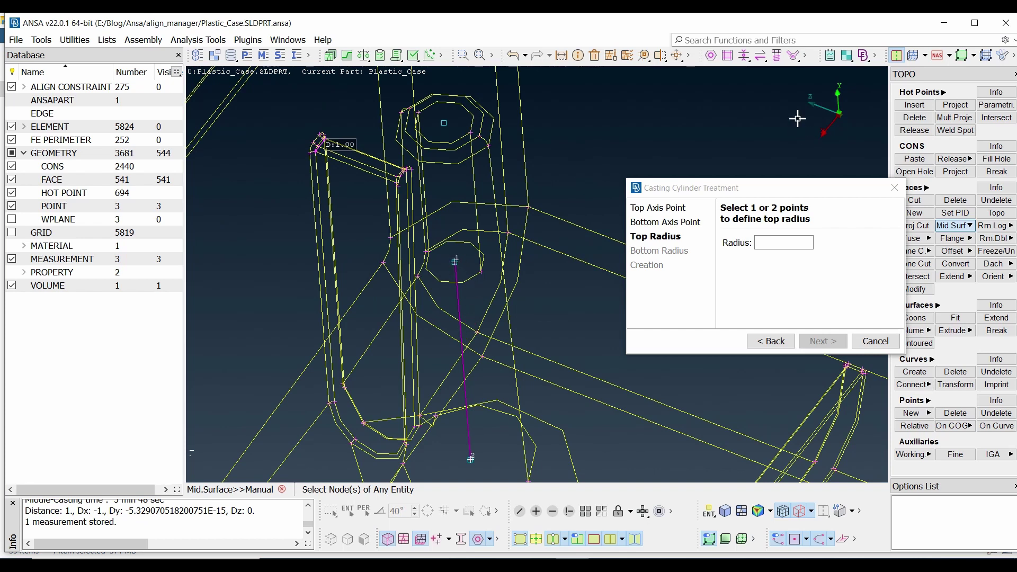
click(562, 55)
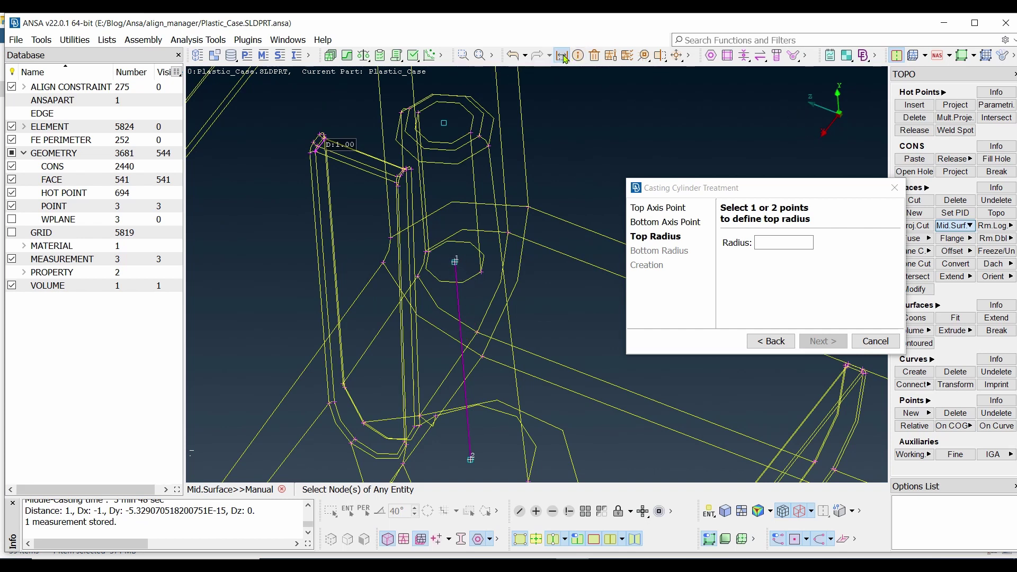
click(454, 262)
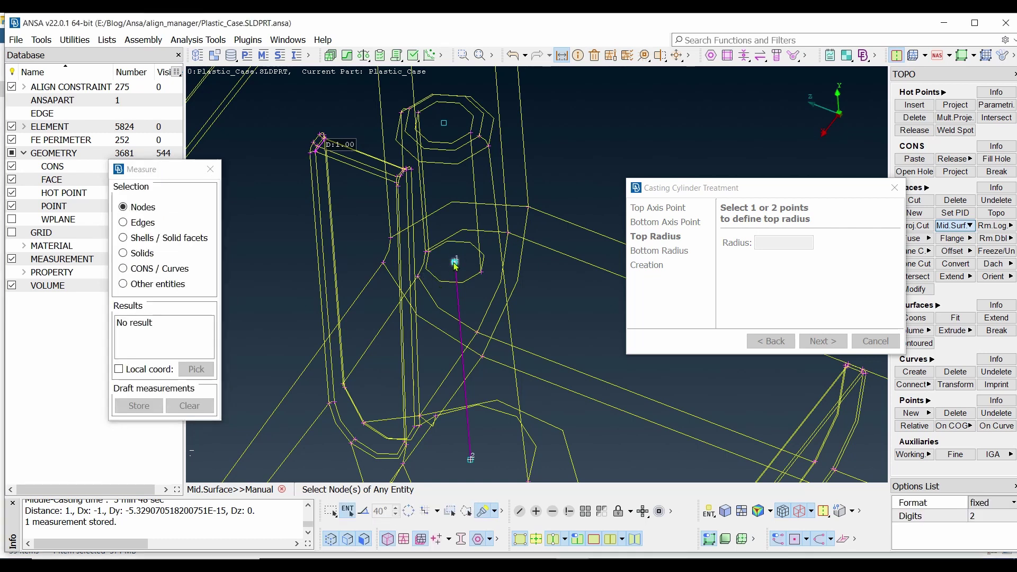
click(125, 270)
ctrl+drag(576, 333, 586, 328)
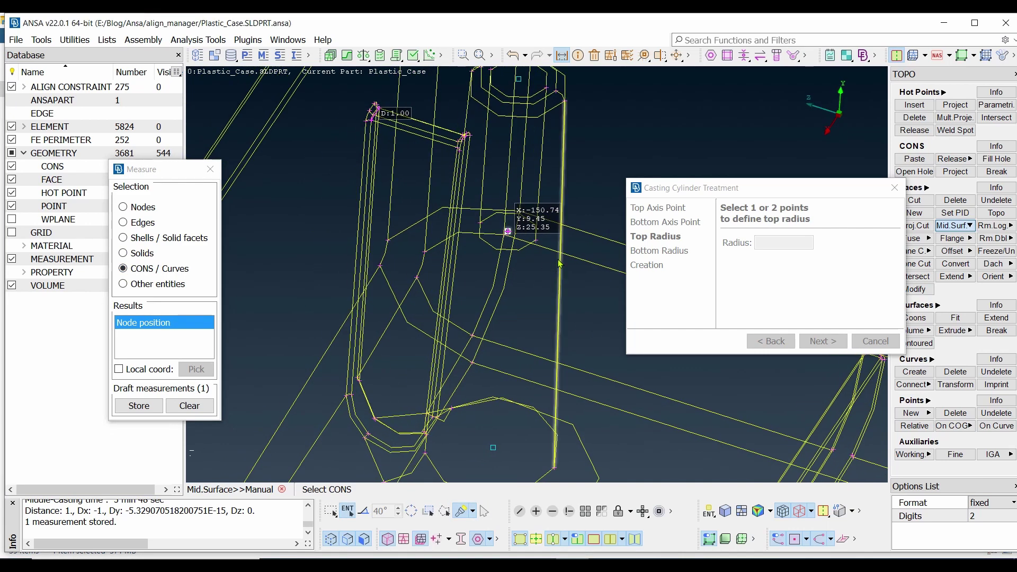
click(556, 264)
scroll(502, 281, up, 3)
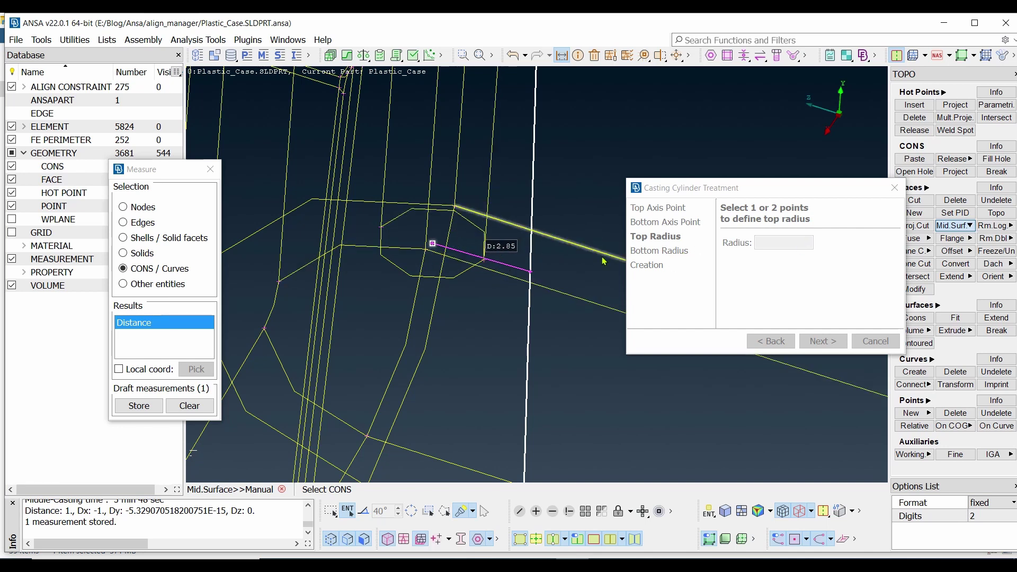
click(131, 407)
click(131, 407)
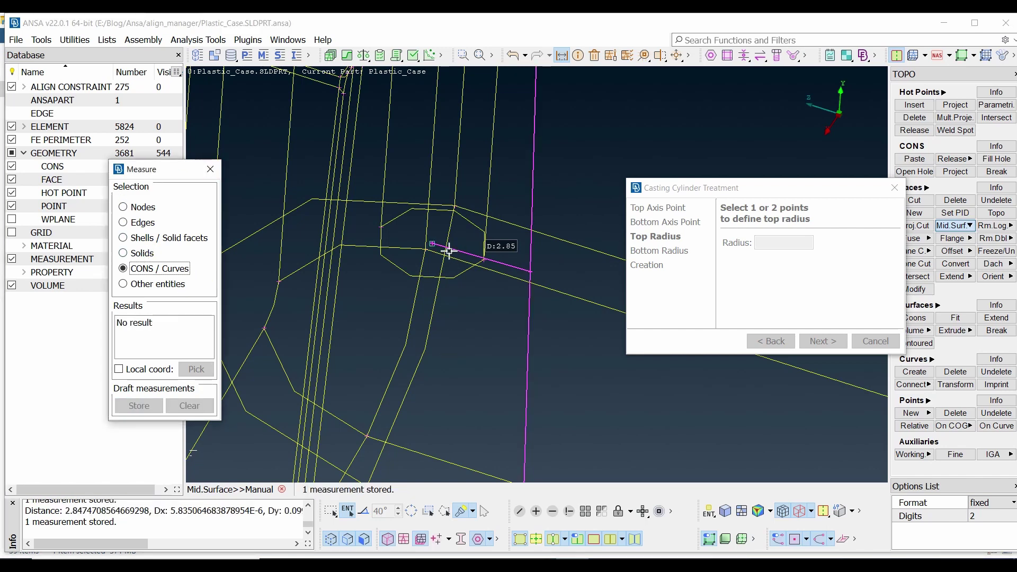
Measure the distance from the base centre point to the boss's outer side edge and store the measurement
scroll(441, 180, down, 4)
scroll(553, 439, up, 3)
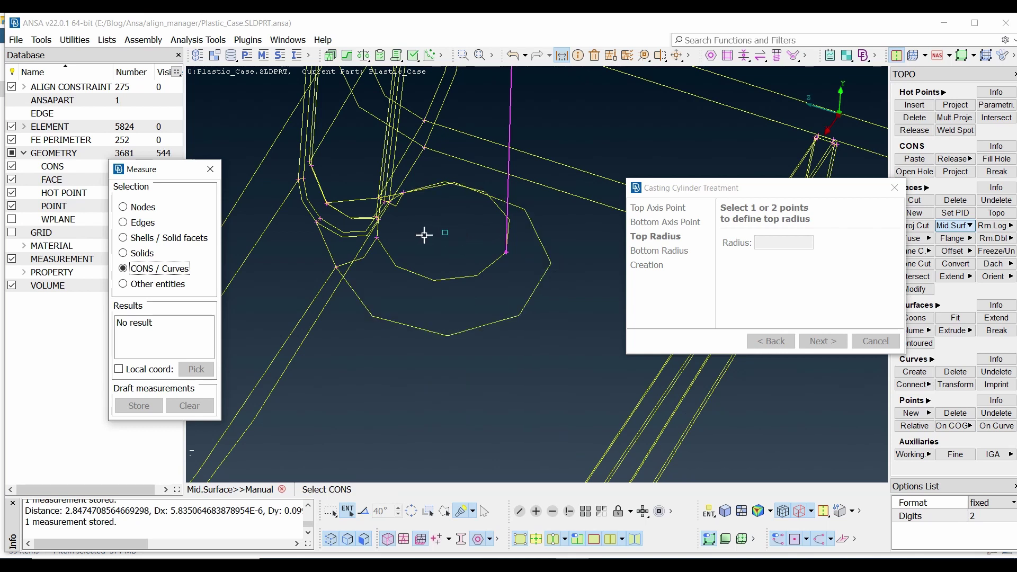
click(124, 208)
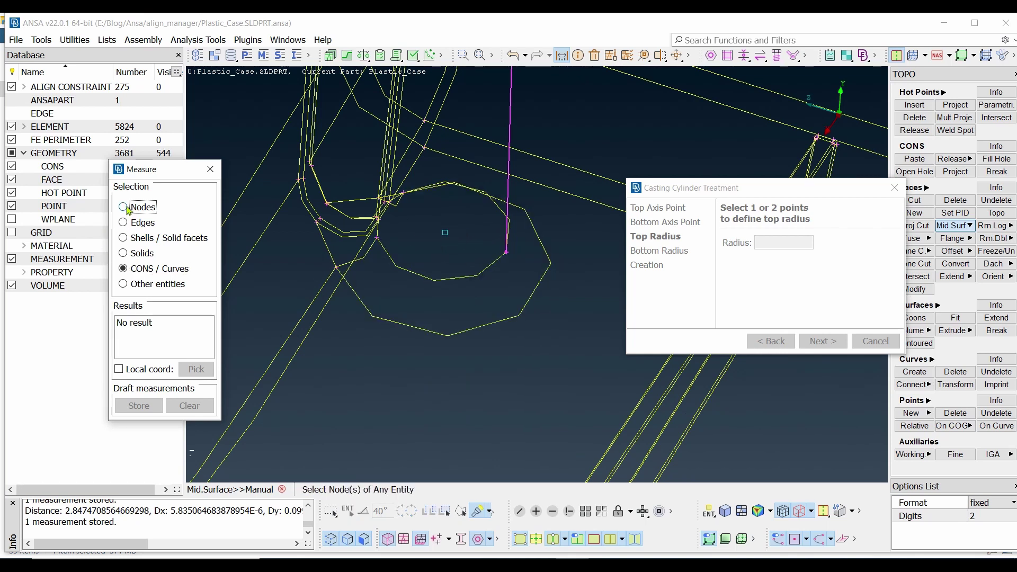
click(445, 232)
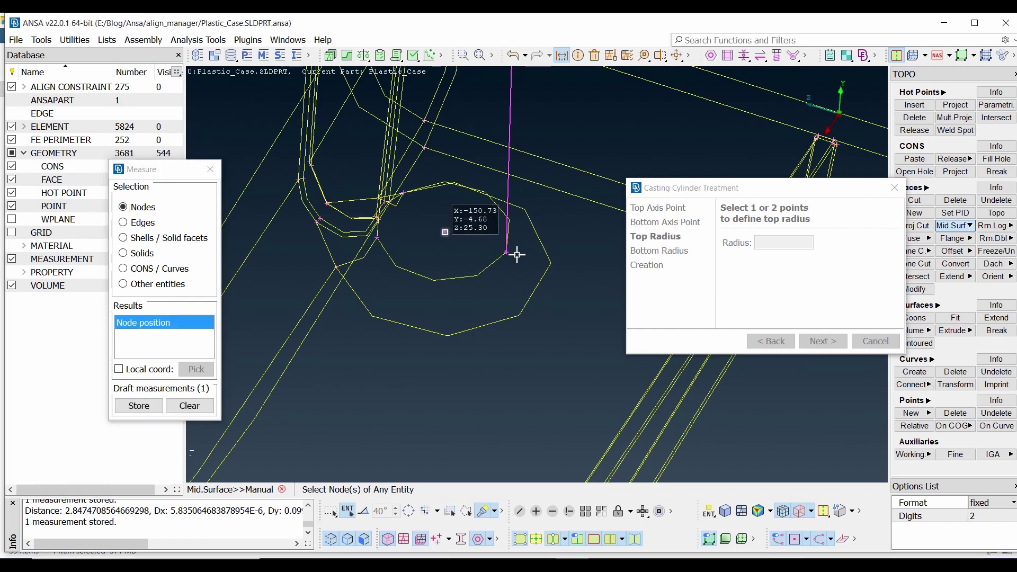
click(125, 269)
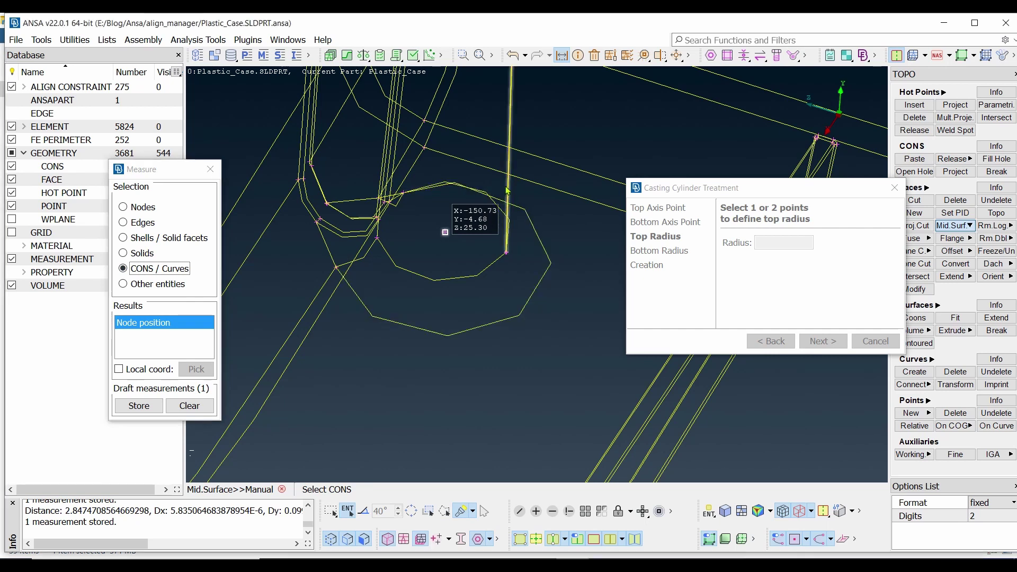
click(509, 236)
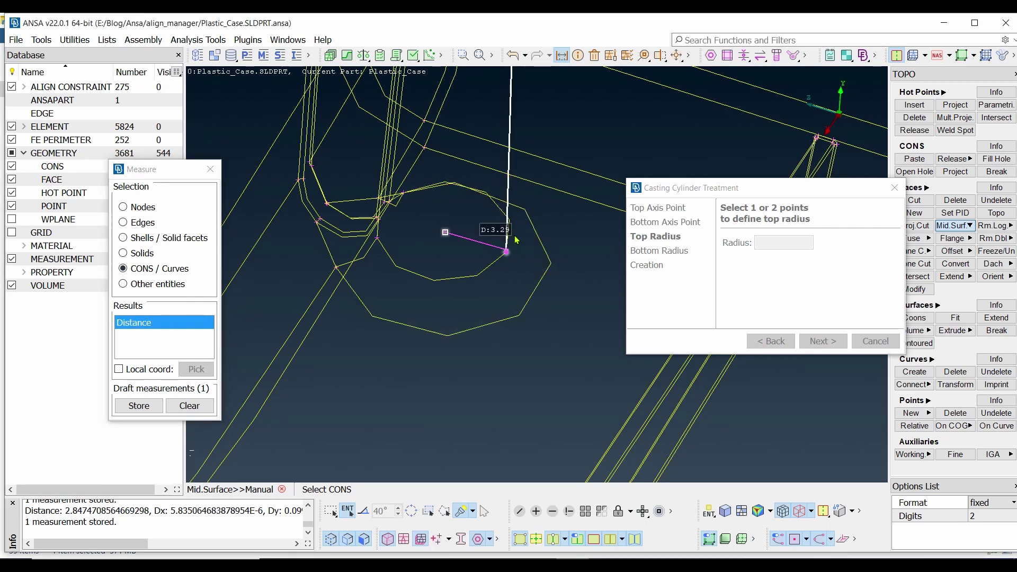
click(132, 408)
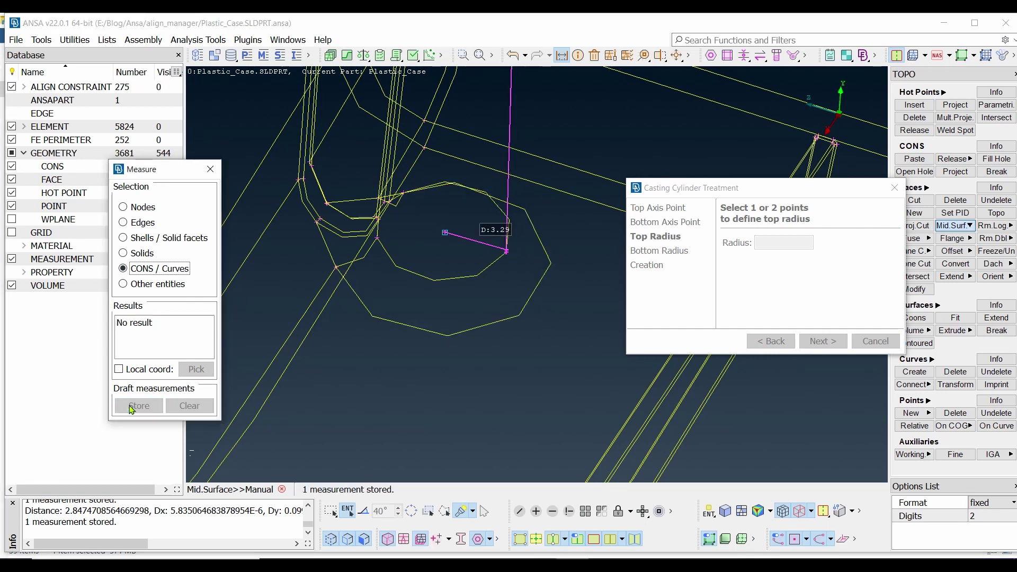
Leave the measuring tool and set the cylinder's top radius to 2.85
scroll(536, 272, down, 5)
scroll(540, 233, up, 4)
ctrl+drag(497, 367, 507, 373)
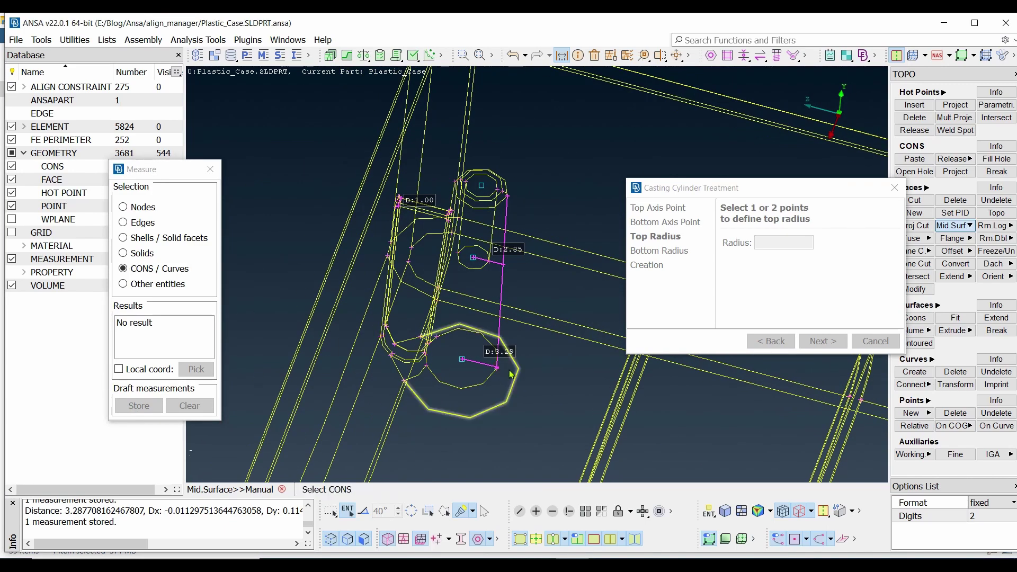
scroll(515, 365, up, 3)
scroll(495, 312, down, 3)
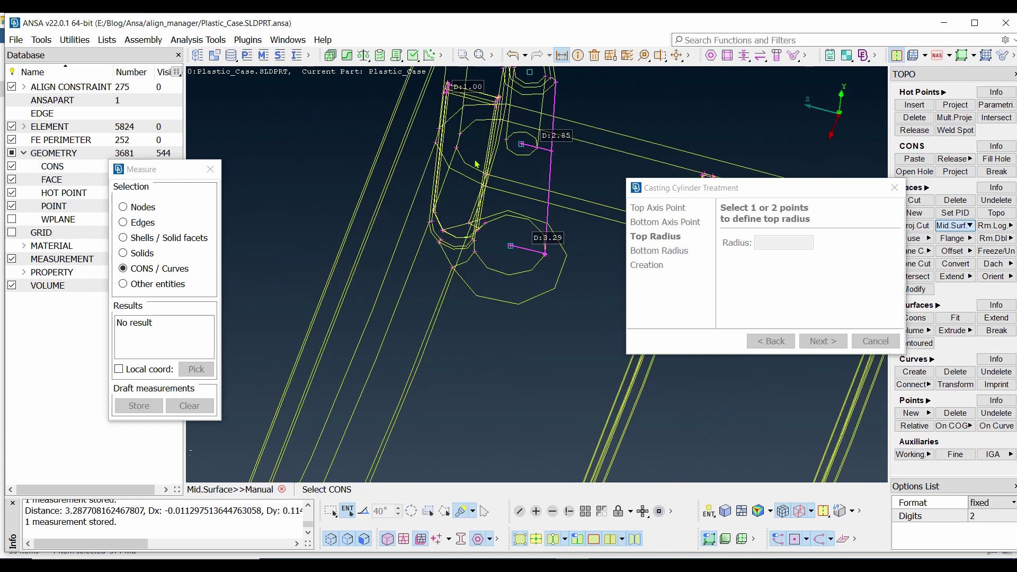
click(210, 168)
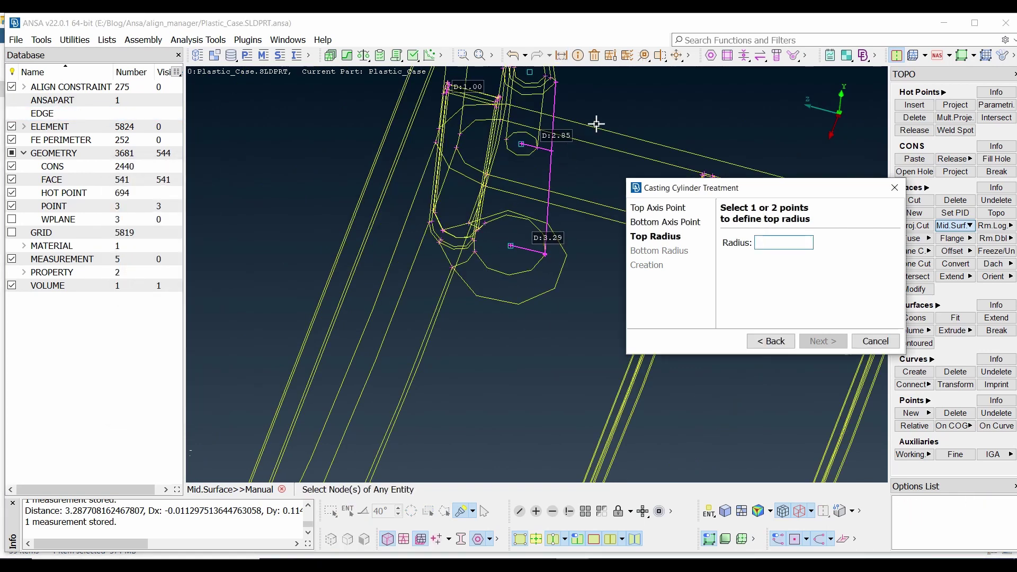
scroll(596, 124, up, 2)
scroll(503, 255, down, 2)
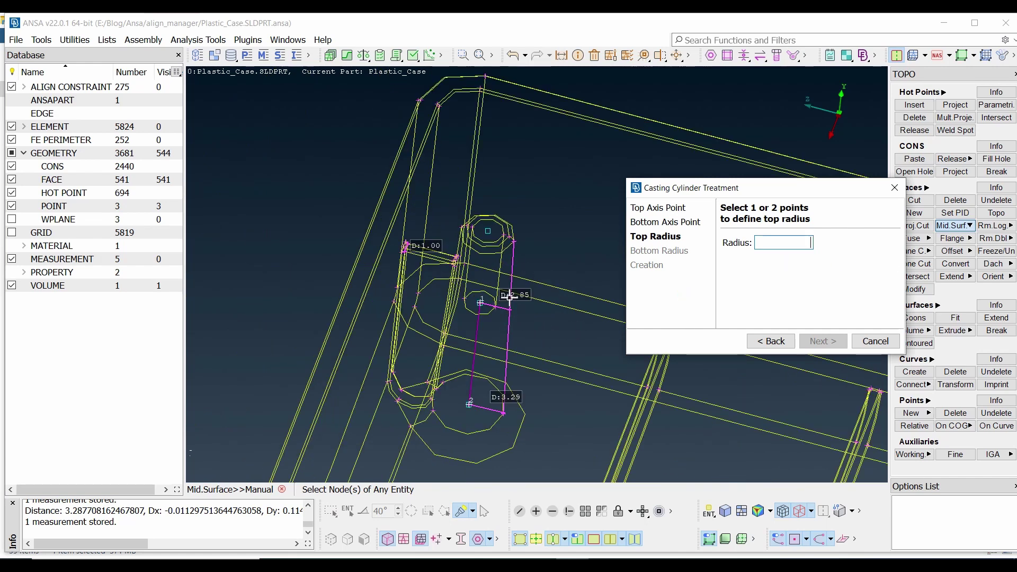
text(2.85)
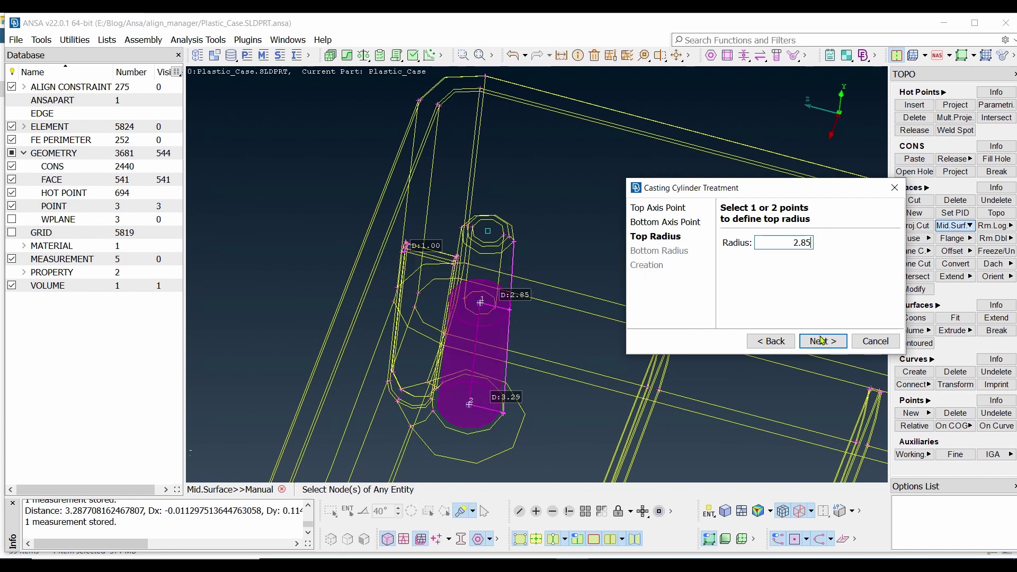
click(821, 341)
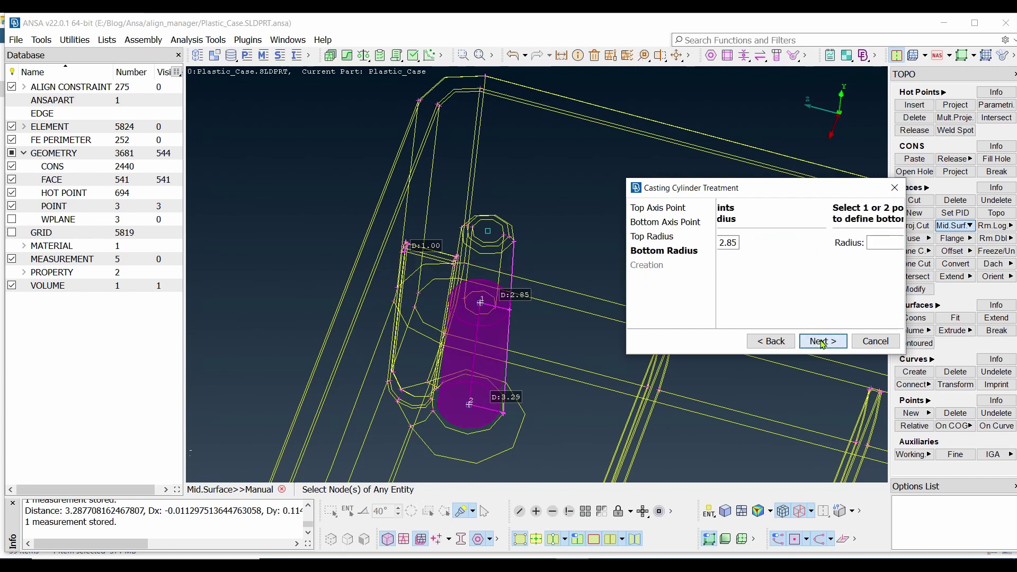
Set the cylinder's bottom radius to 3.29 and proceed to the creation parameters
scroll(512, 424, up, 3)
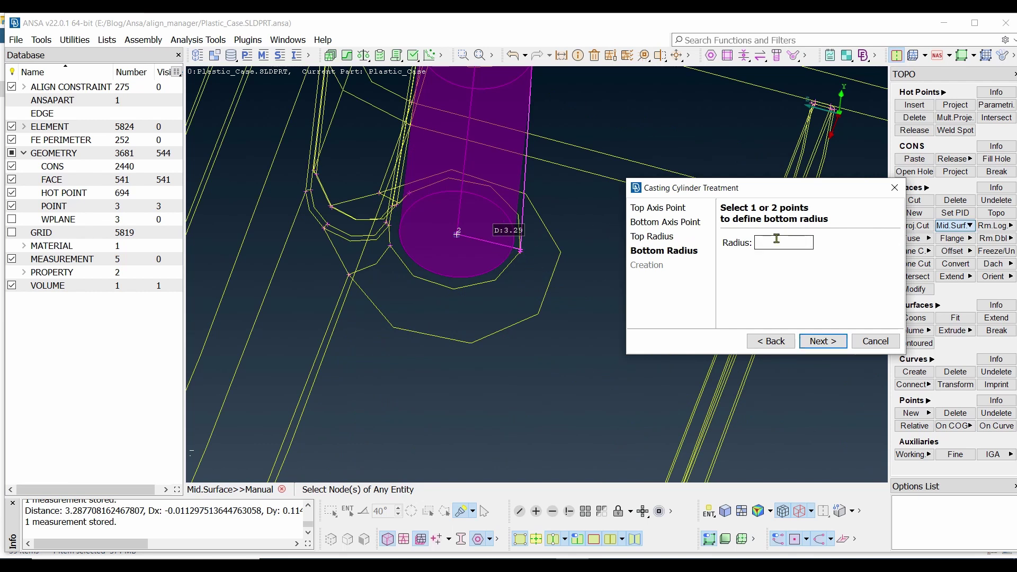
text(3.29)
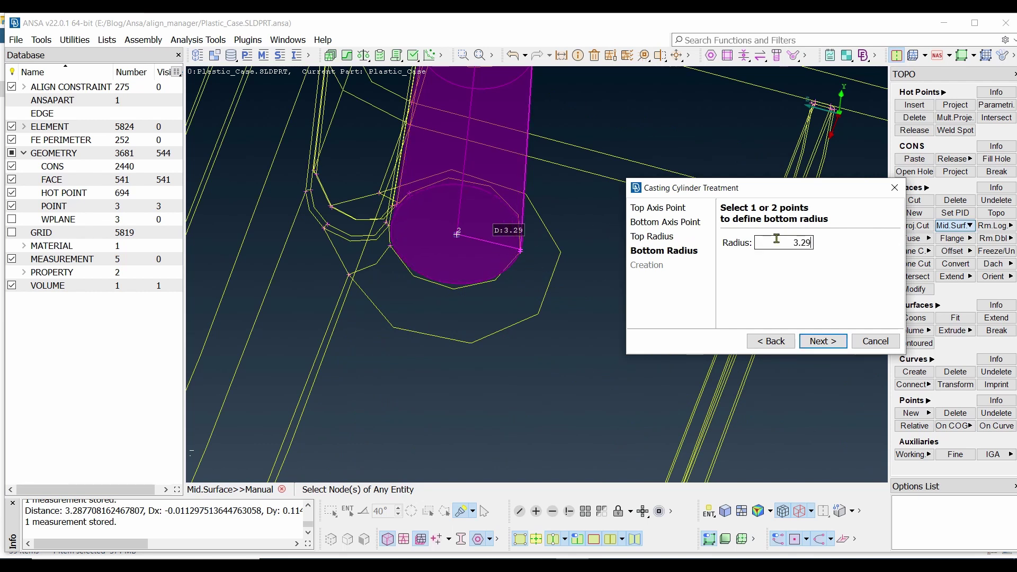
click(822, 340)
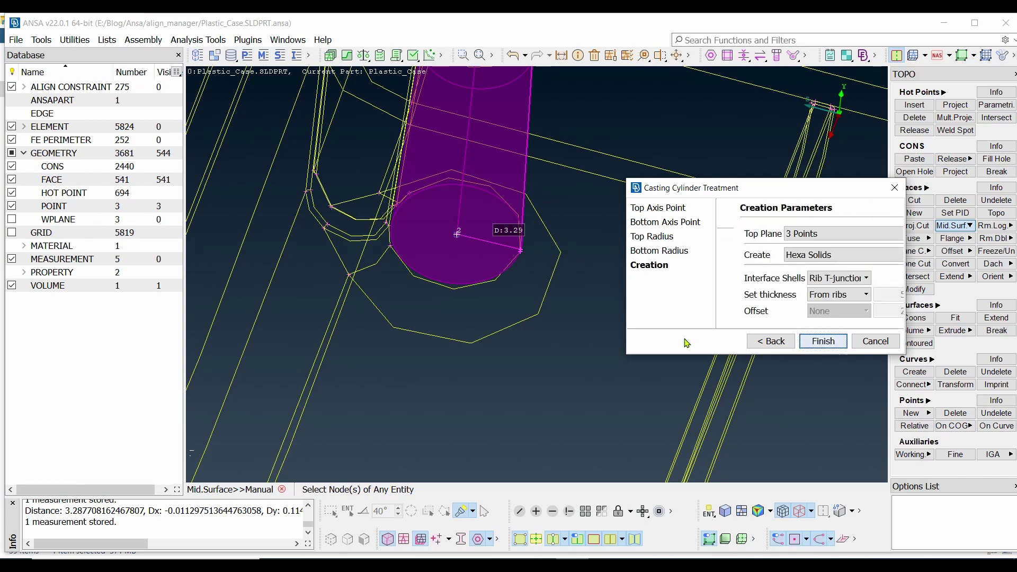
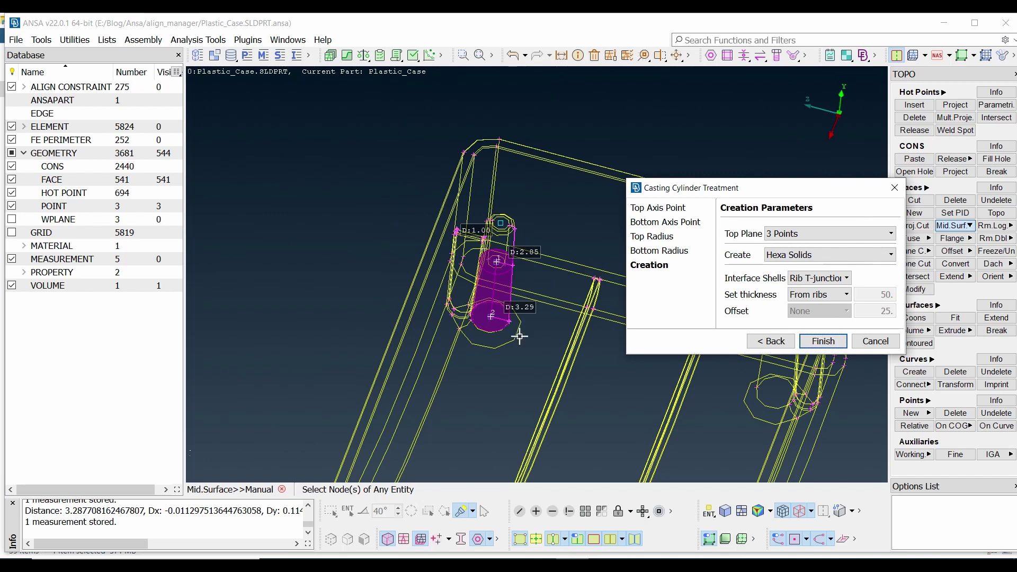
Examine the previewed cylinder's fit on the boss from several sides, with and without the surrounding shell mesh
ctrl+drag(520, 335, 484, 345)
scroll(480, 328, down, 3)
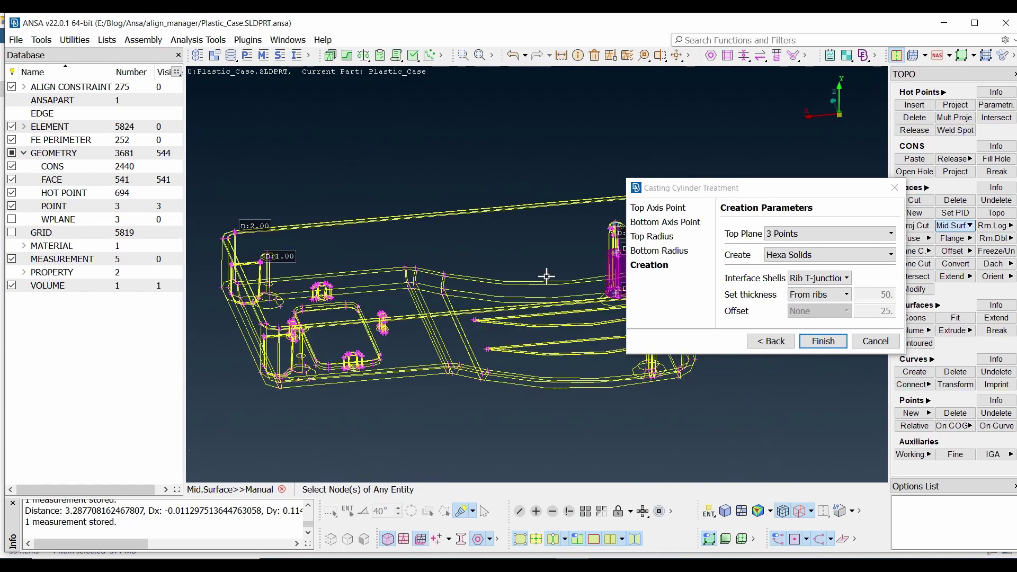
scroll(584, 279, down, 3)
scroll(557, 269, up, 5)
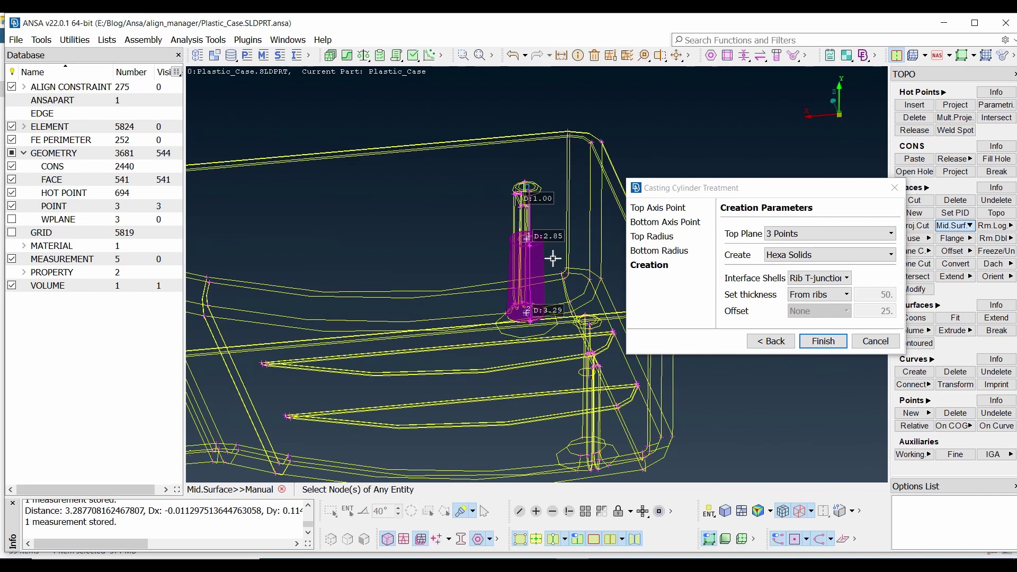
ctrl+drag(553, 258, 505, 305)
scroll(520, 304, up, 3)
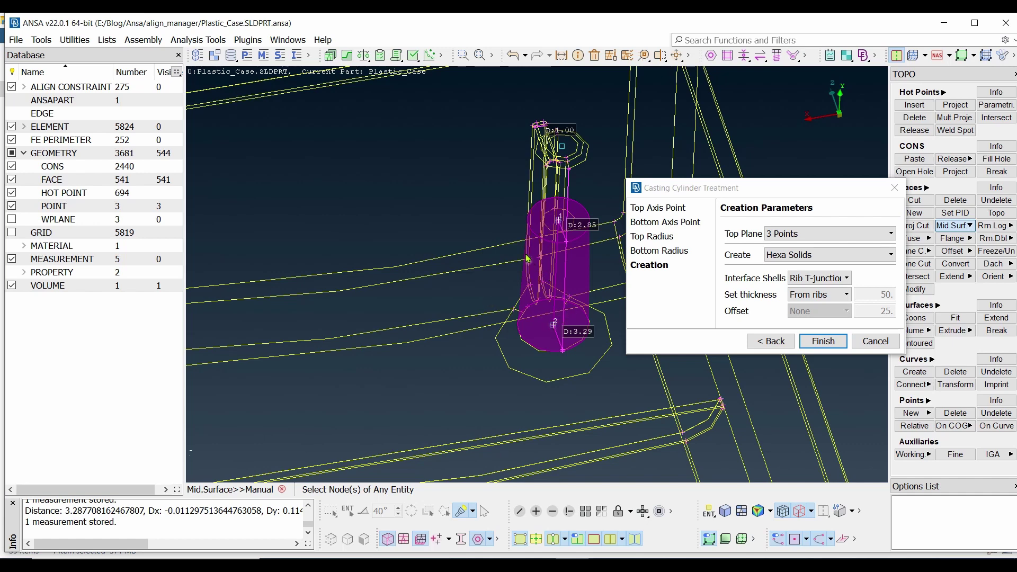
scroll(529, 207, down, 5)
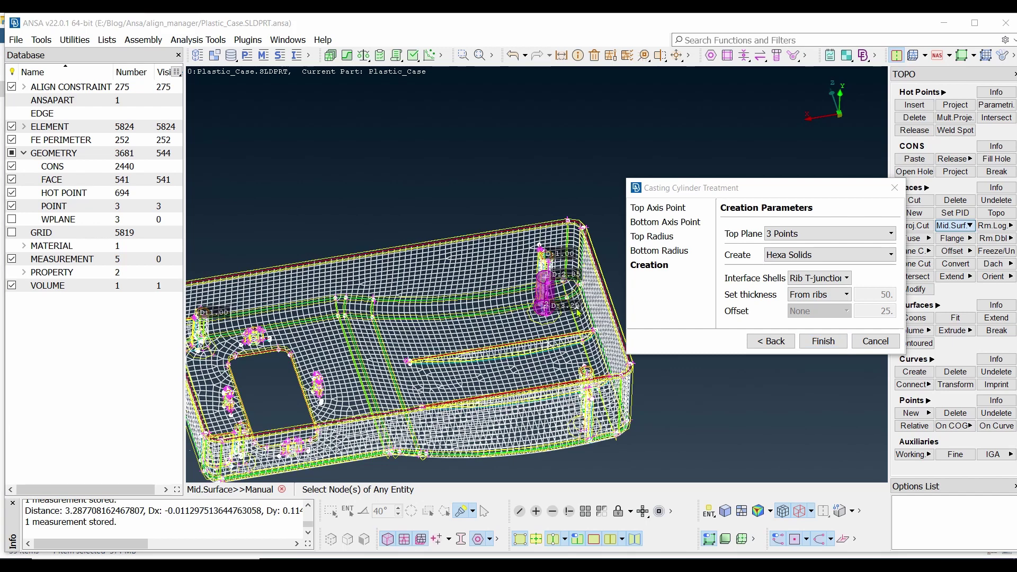
scroll(558, 295, up, 3)
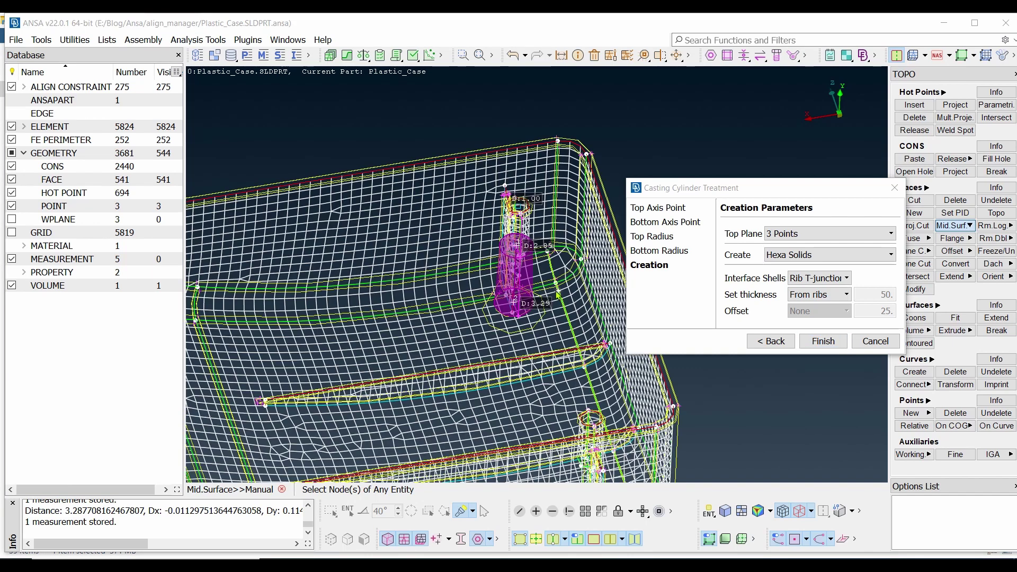
Set the cylinder's Top Plane definition to Face
click(818, 236)
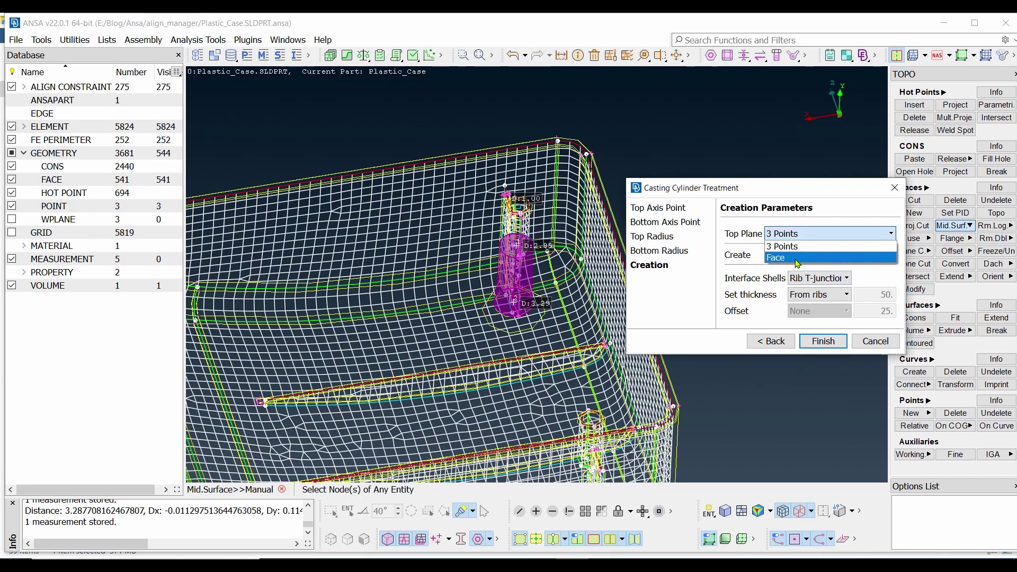
click(797, 259)
click(805, 234)
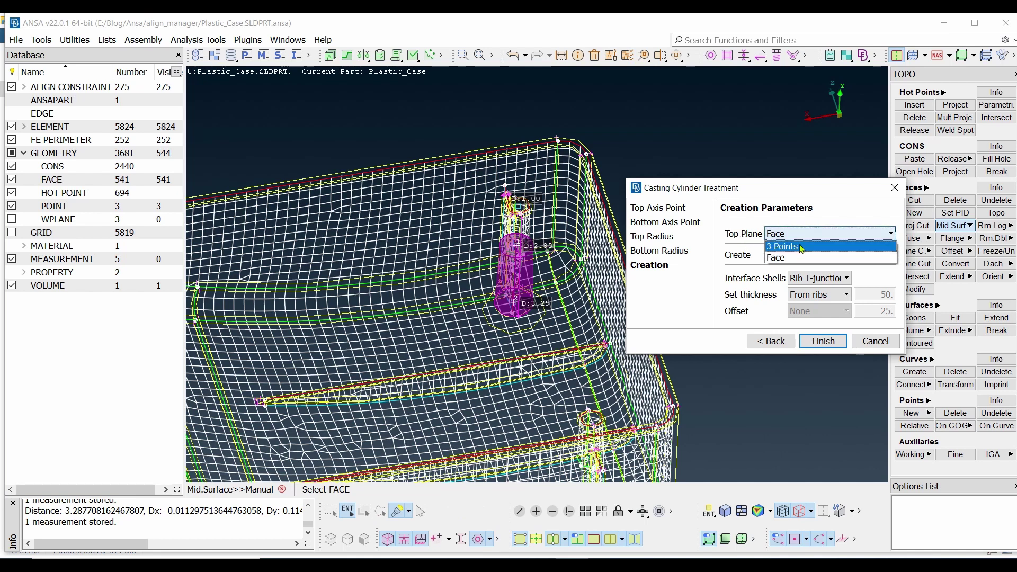
click(800, 247)
click(798, 235)
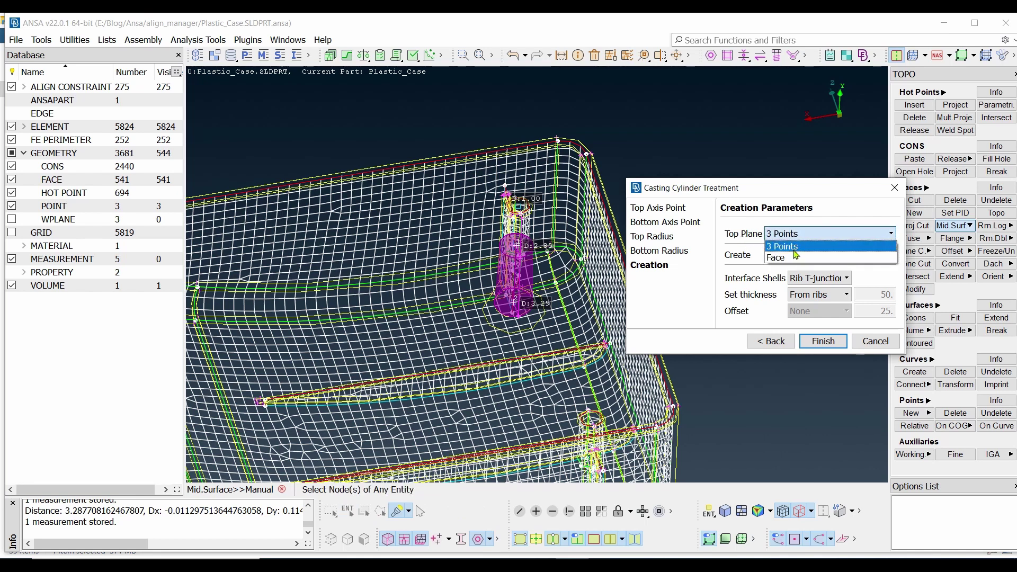
click(796, 257)
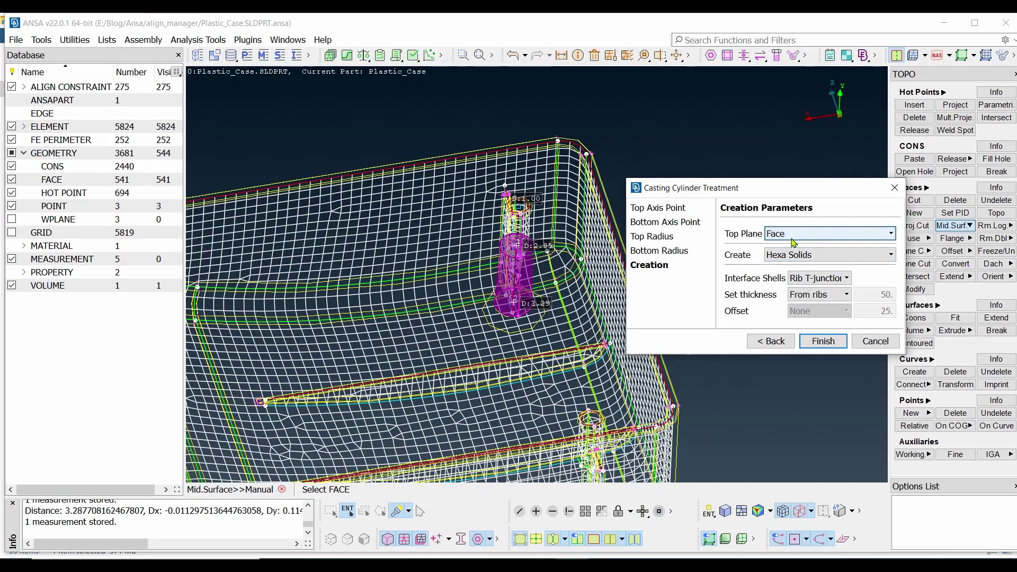
Hide the shell mesh and pick the octagonal face at the bottom of the boss's hole as the top plane
scroll(519, 236, up, 5)
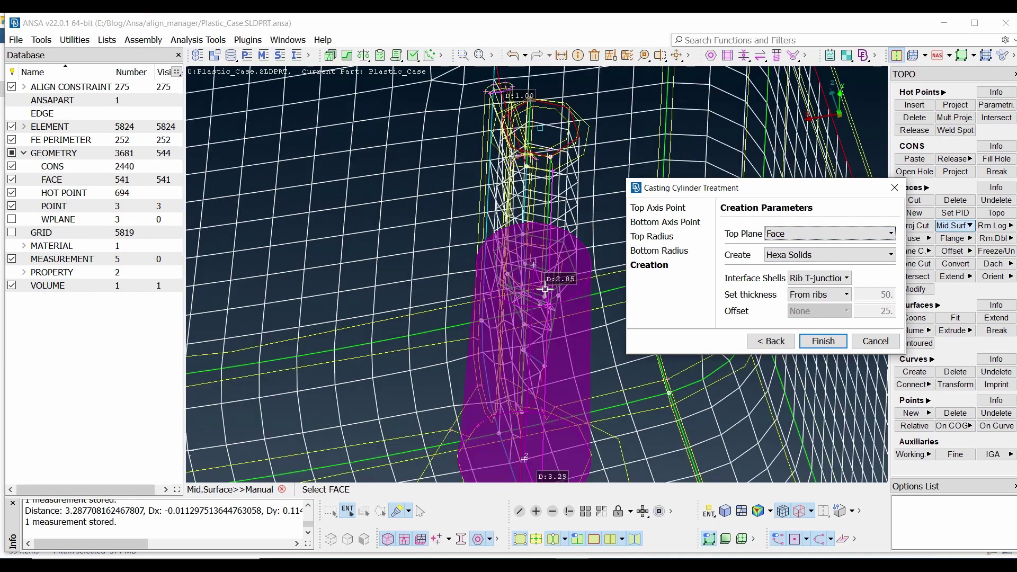
mouse_move(545, 289)
ctrl+mouse_down()
mouse_move(554, 290)
mouse_move(545, 320)
mouse_move(549, 295)
ctrl+mouse_up()
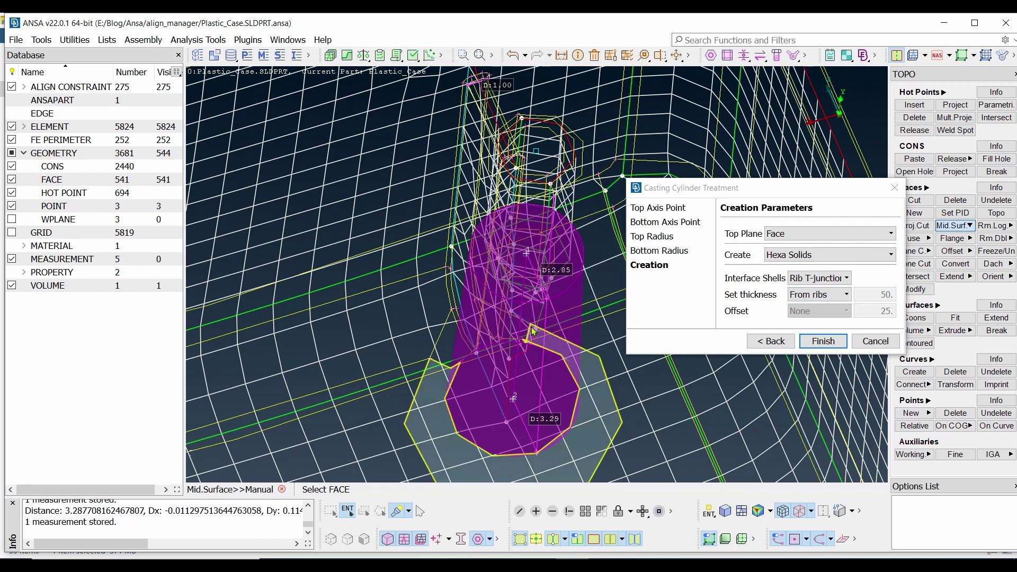
click(403, 538)
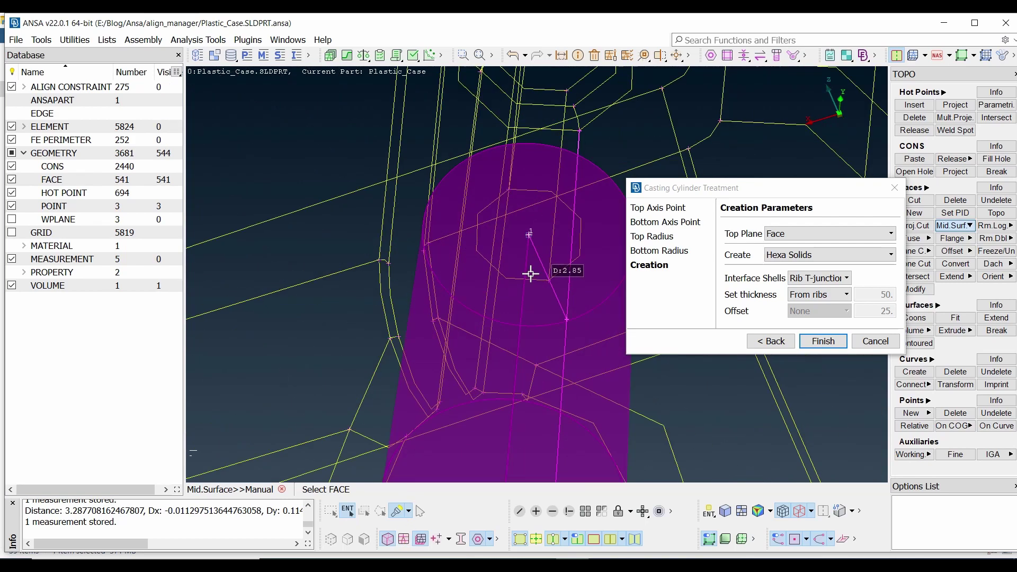
scroll(528, 272, up, 3)
mouse_move(514, 275)
ctrl+mouse_down()
mouse_move(524, 288)
mouse_move(510, 275)
ctrl+mouse_up()
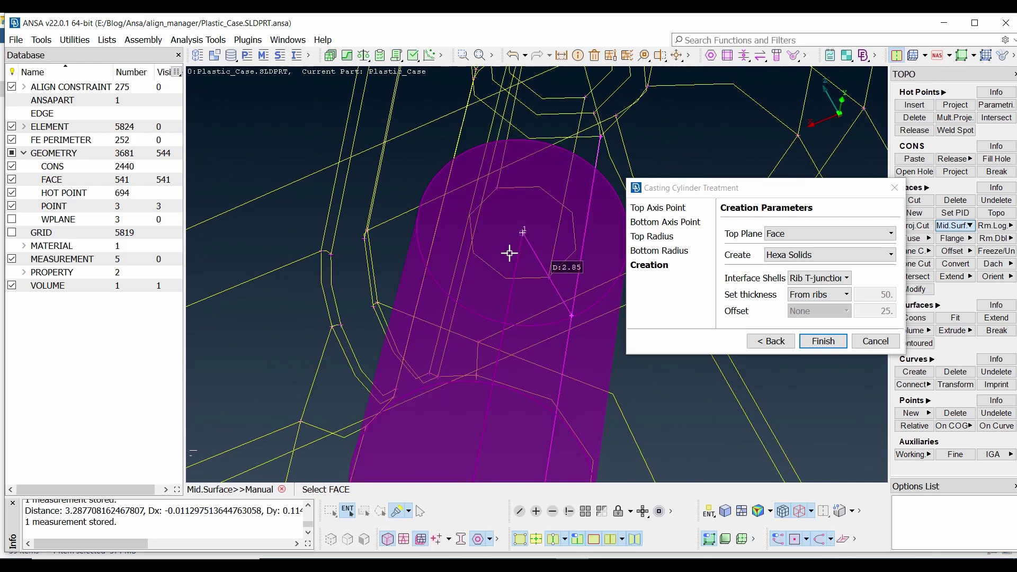
ctrl+drag(508, 252, 518, 211)
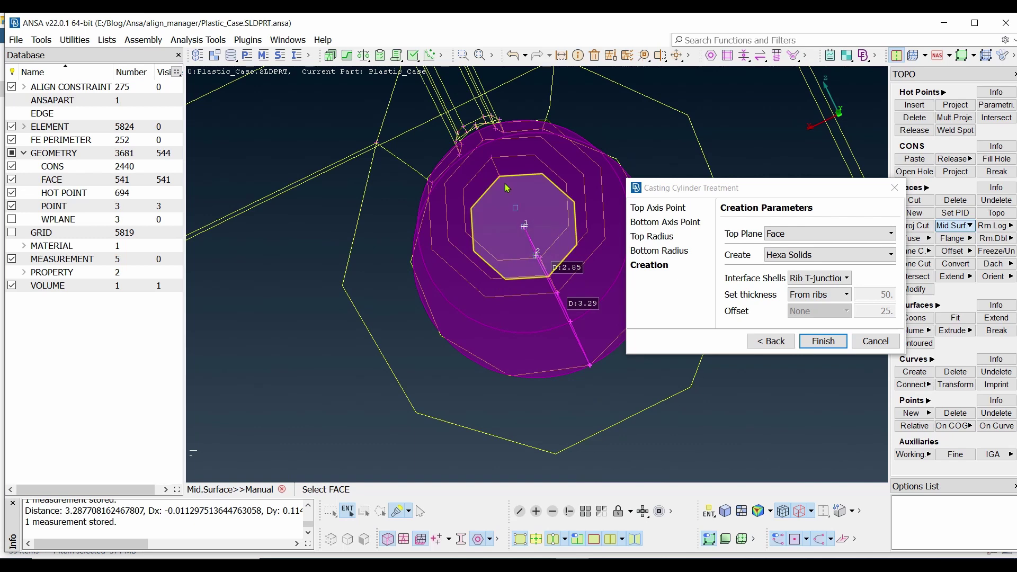
click(507, 187)
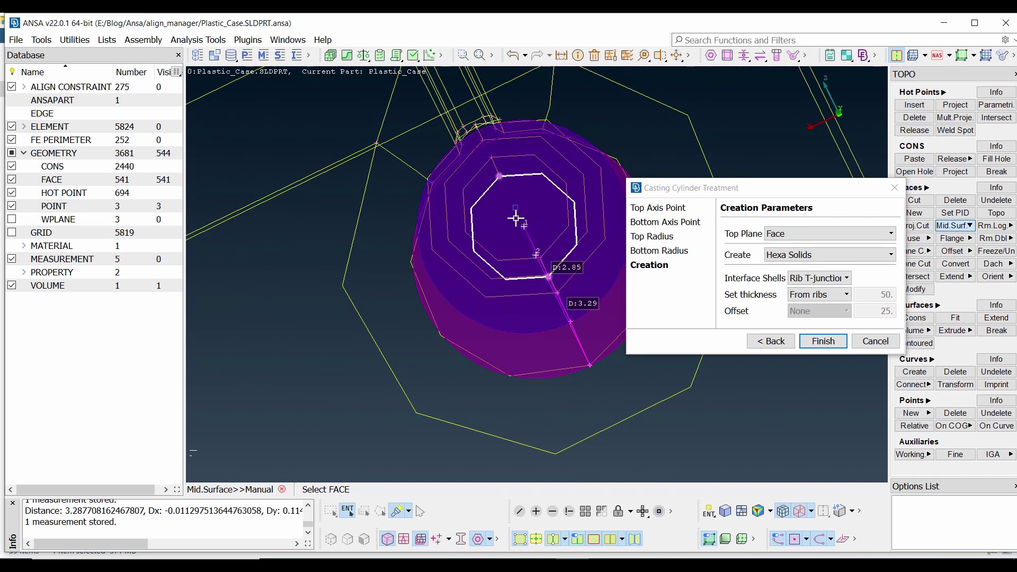
Show the mesh again and create the boss cylinder as Hexa Solids with Rib T-junction interface shells and thickness From ribs
scroll(528, 309, down, 5)
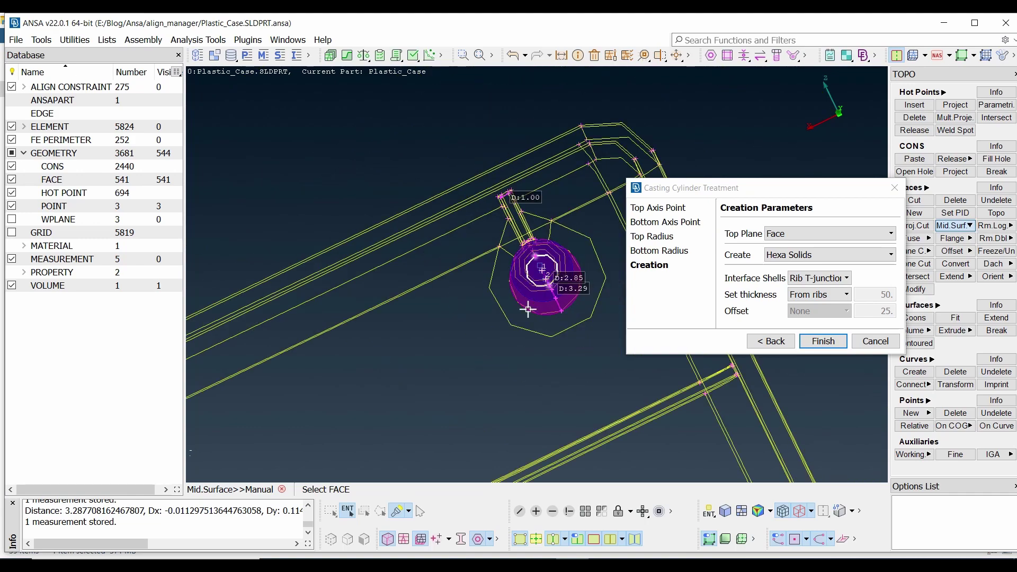
ctrl+drag(528, 309, 486, 423)
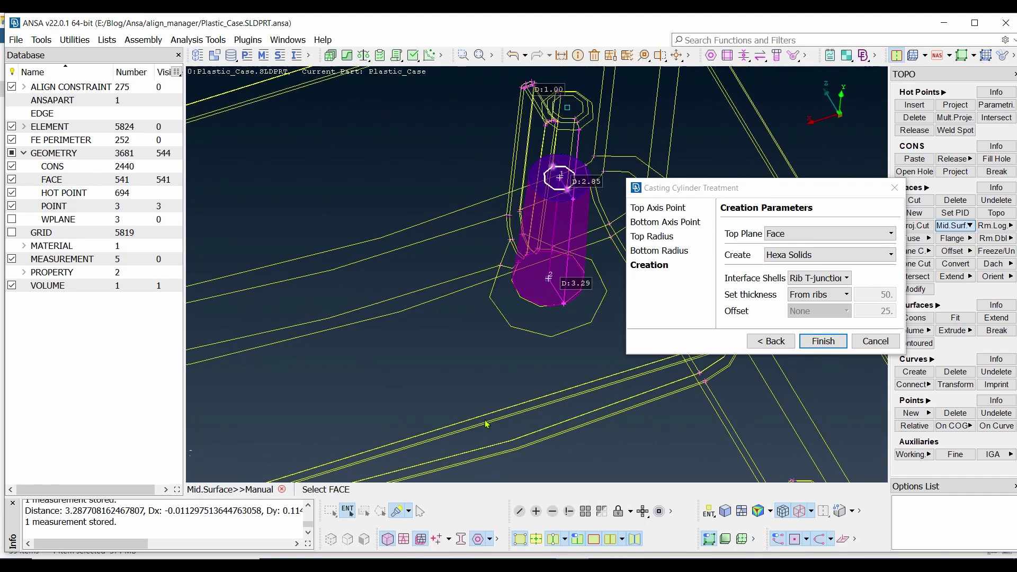
click(403, 538)
scroll(534, 279, up, 2)
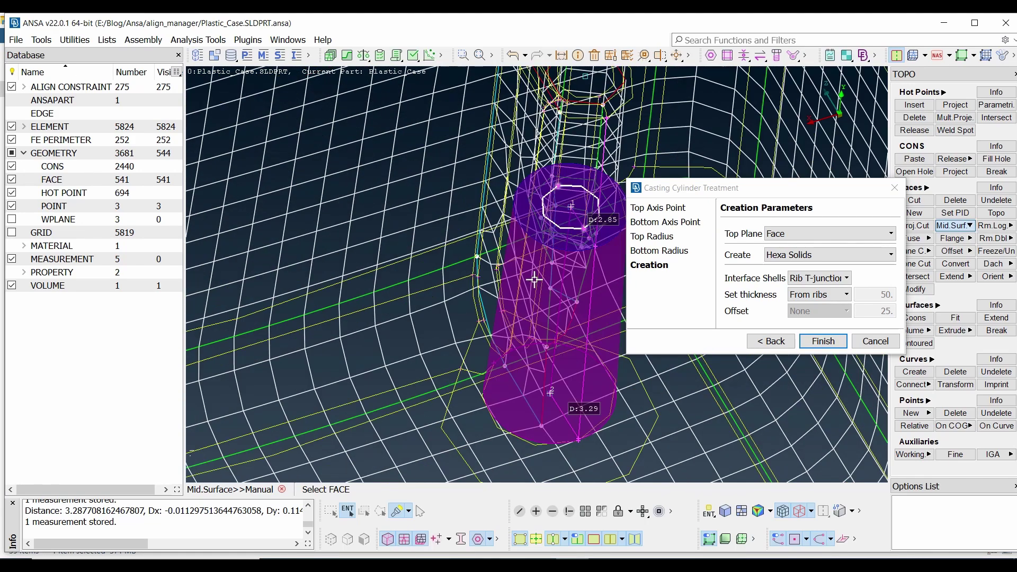
scroll(503, 329, down, 2)
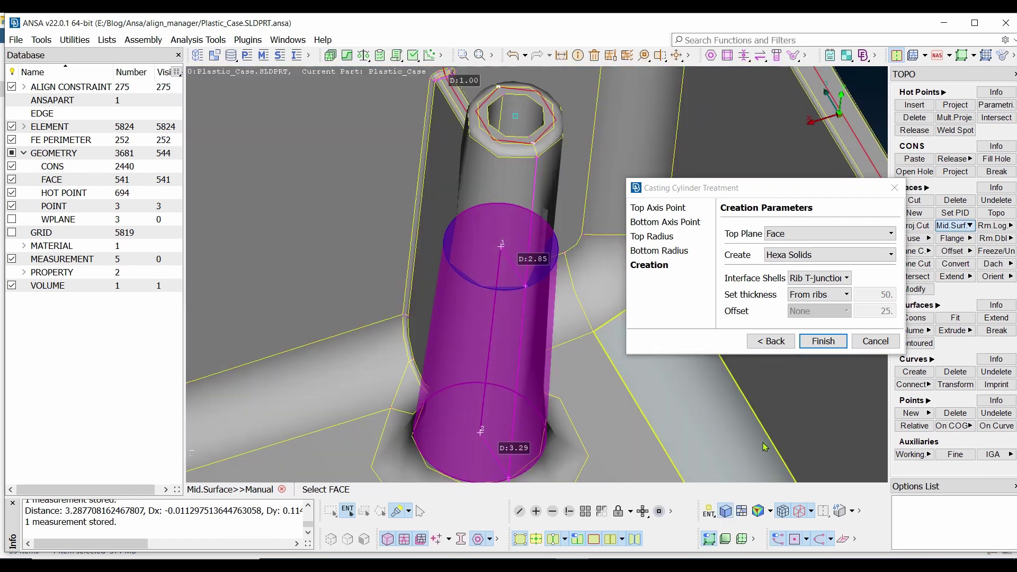
click(824, 341)
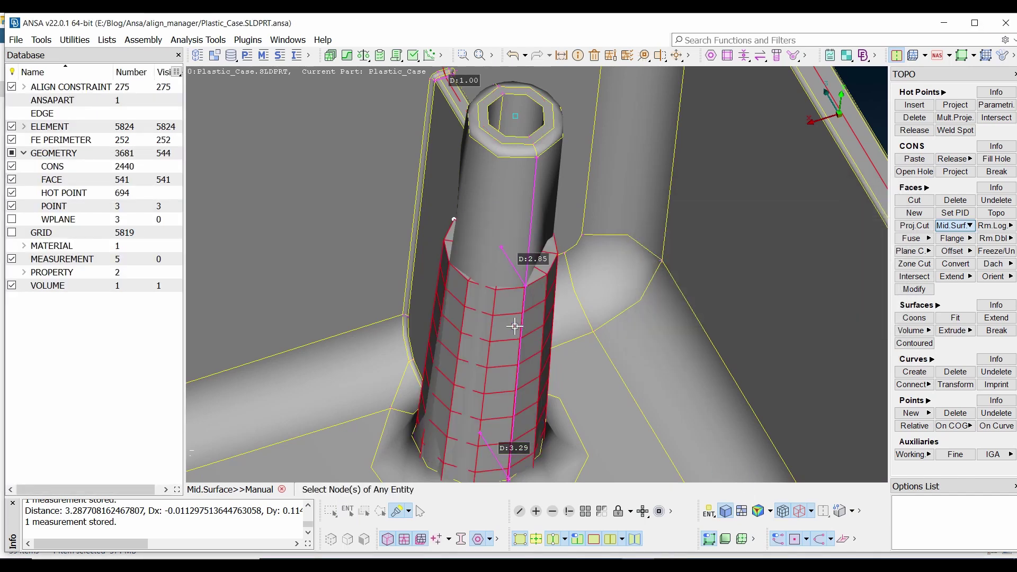
Examine the new cylinder mesh around the lower part of the boss and leave the cylinder treatment
scroll(544, 328, up, 3)
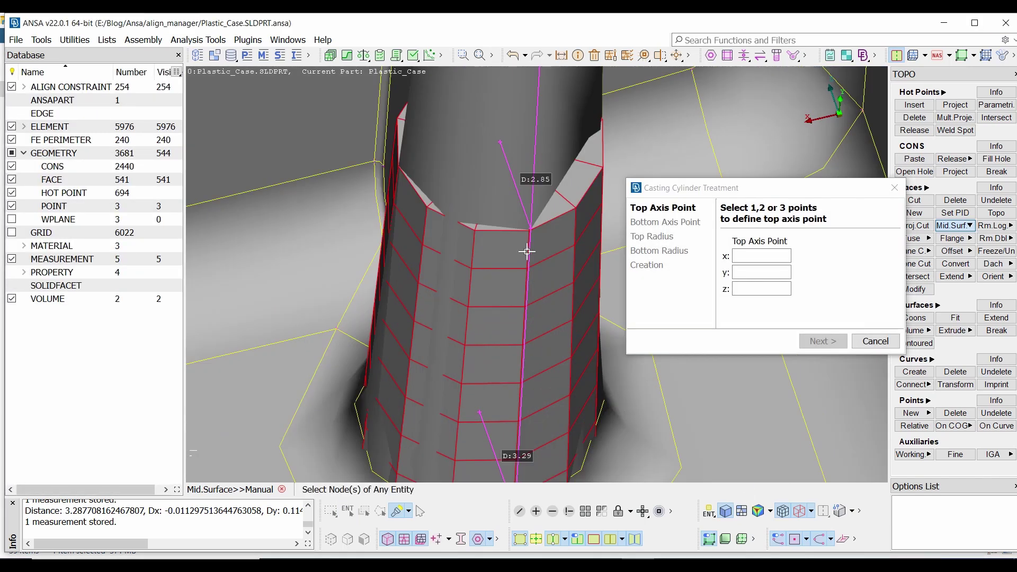
mouse_move(516, 335)
ctrl+mouse_down()
mouse_move(551, 329)
mouse_move(529, 343)
ctrl+mouse_up()
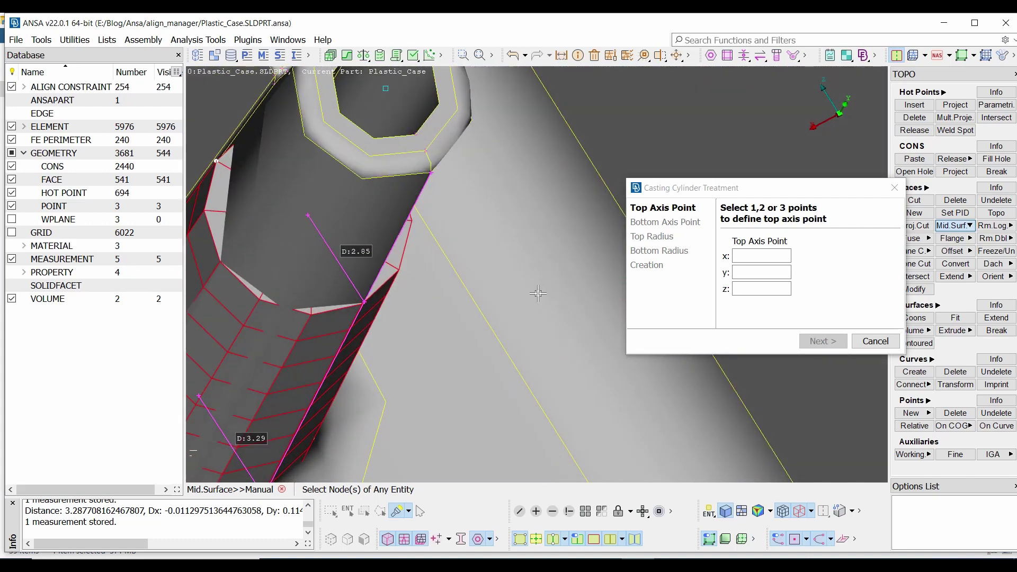
scroll(537, 274, down, 3)
scroll(537, 274, down, 3)
mouse_move(461, 313)
ctrl+mouse_down()
mouse_move(463, 295)
mouse_move(447, 304)
mouse_move(454, 298)
ctrl+mouse_up()
scroll(455, 301, up, 2)
scroll(540, 279, down, 2)
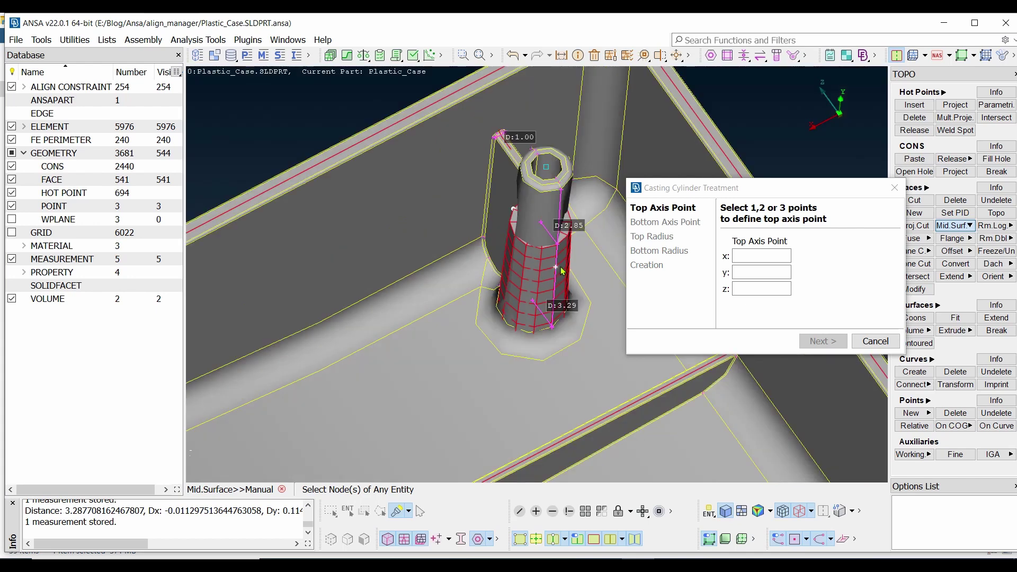
scroll(504, 291, up, 2)
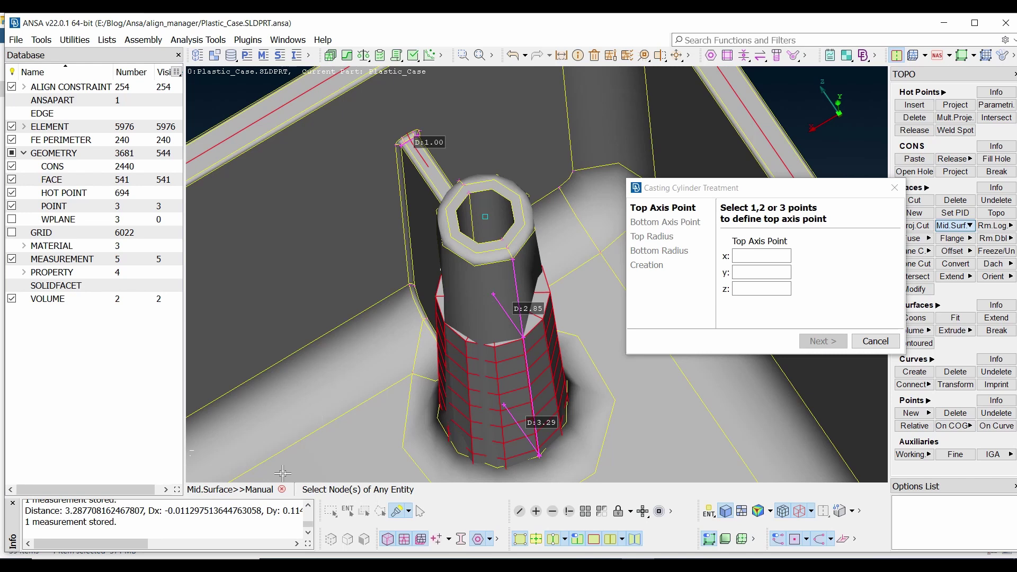
click(284, 490)
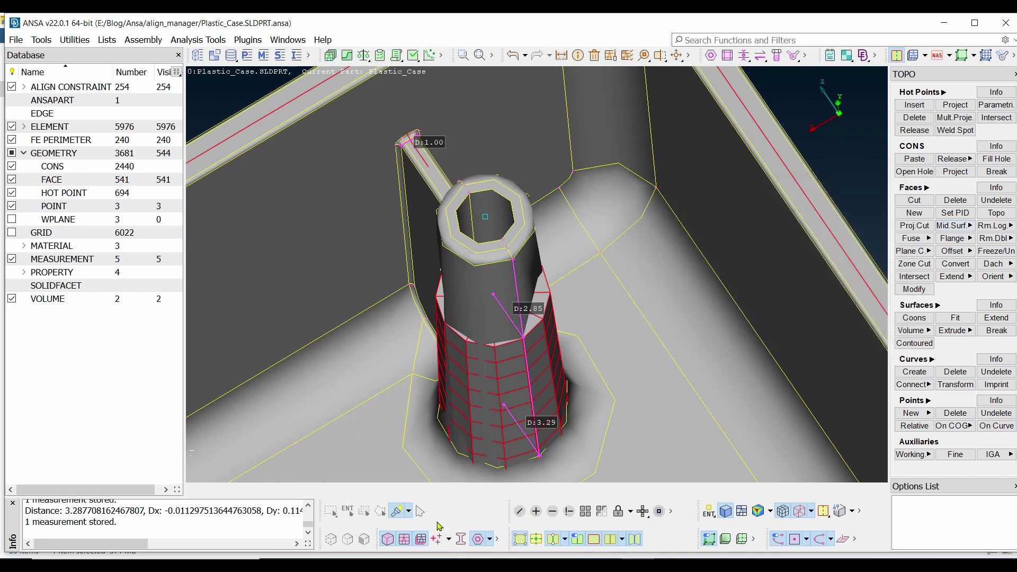
Hide the geometry faces and examine the hexa cylinder mesh at the top of the rebuilt boss
click(389, 540)
scroll(534, 282, down, 4)
ctrl+drag(515, 342, 556, 239)
scroll(493, 280, up, 2)
scroll(579, 310, up, 3)
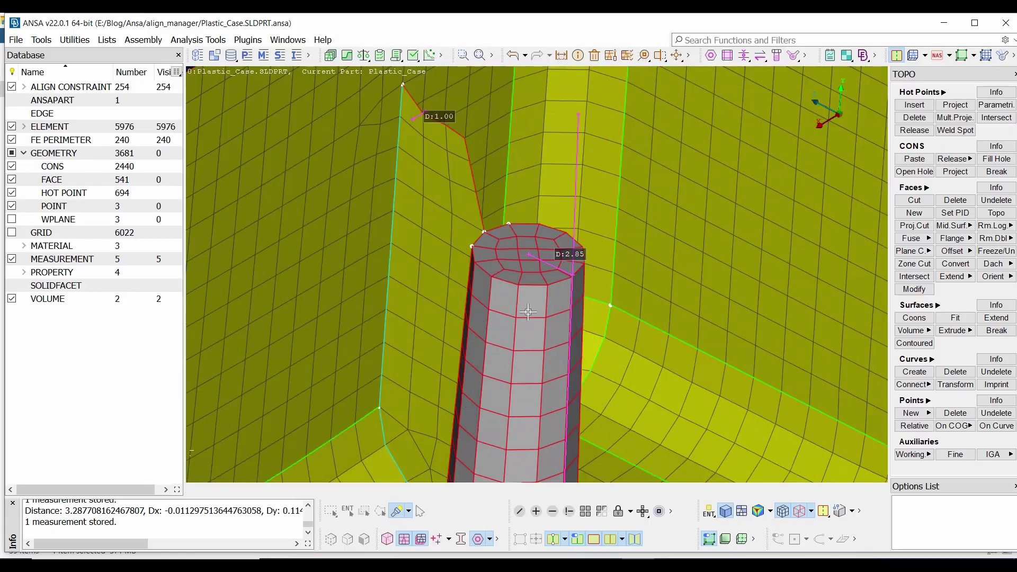
ctrl+drag(501, 302, 529, 280)
Examine the shell mesh of another boss, especially its distorted lower end at the wall, and show the geometry faces again
scroll(535, 310, down, 6)
scroll(536, 311, up, 3)
scroll(521, 246, up, 2)
scroll(536, 269, up, 1)
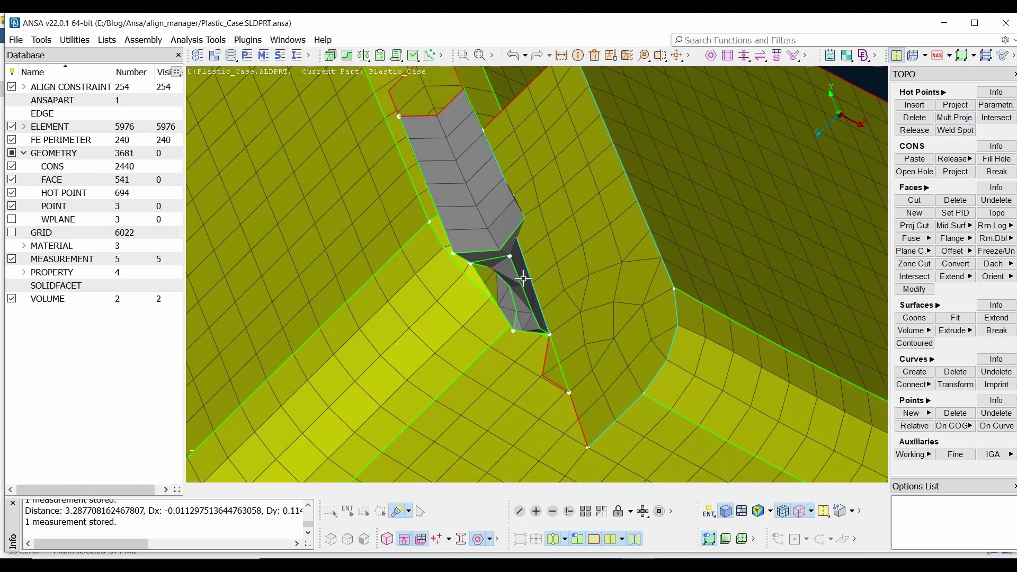
scroll(523, 278, down, 3)
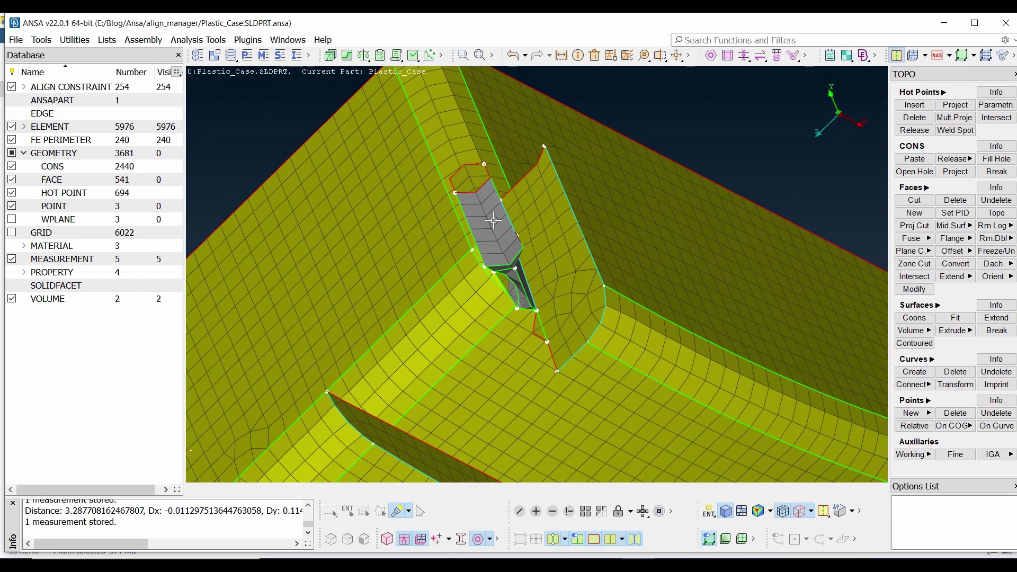
ctrl+drag(501, 236, 432, 199)
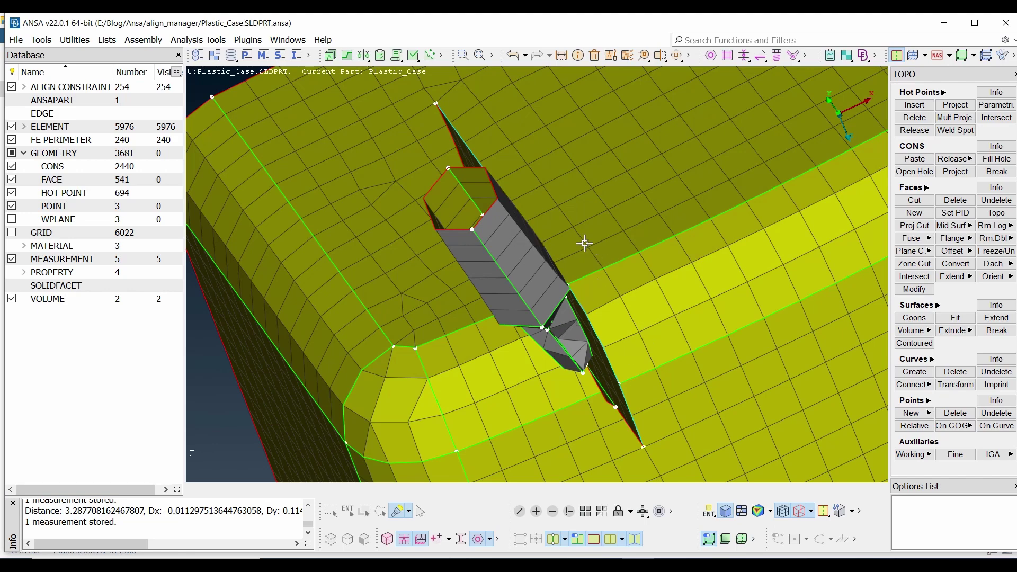
ctrl+drag(547, 326, 577, 311)
ctrl+drag(576, 311, 543, 326)
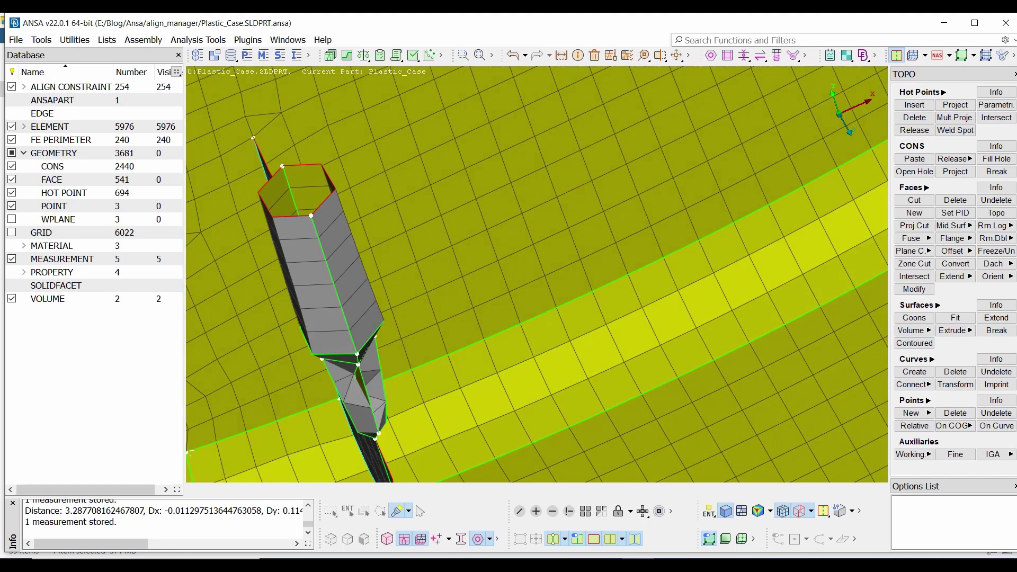
click(393, 545)
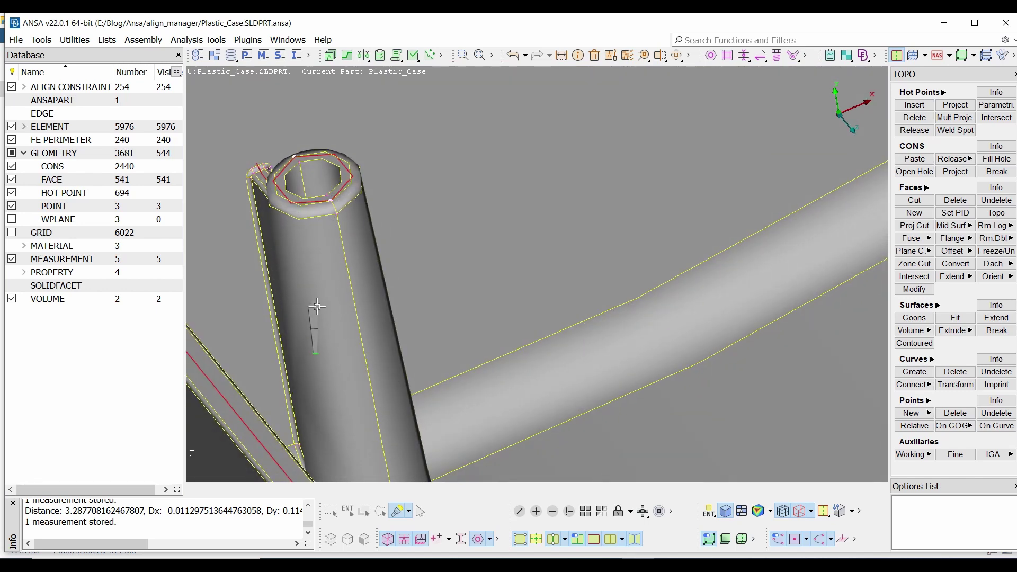
click(969, 253)
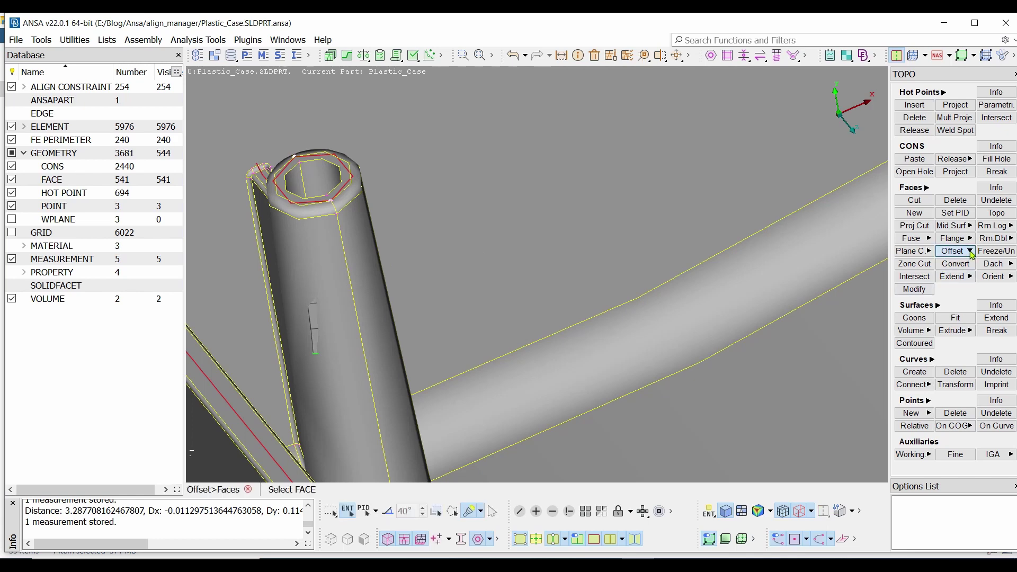
click(327, 260)
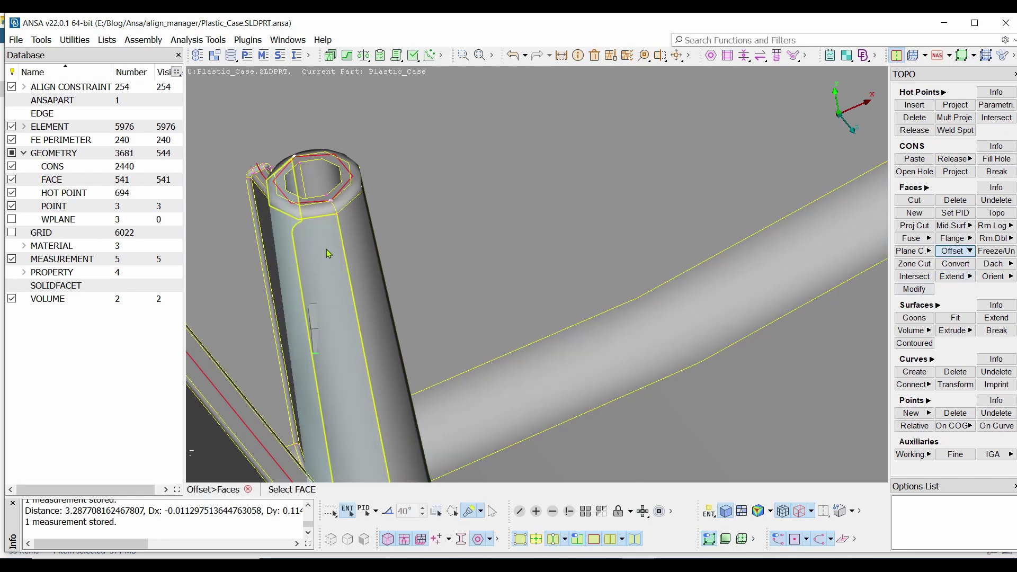
ctrl+drag(340, 220, 342, 223)
click(967, 252)
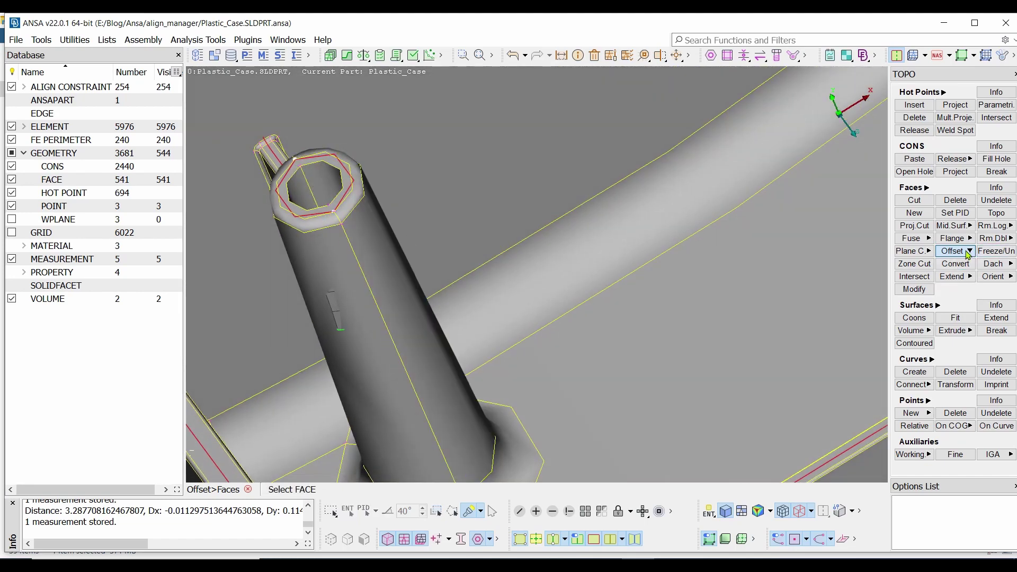
ctrl+drag(583, 377, 568, 371)
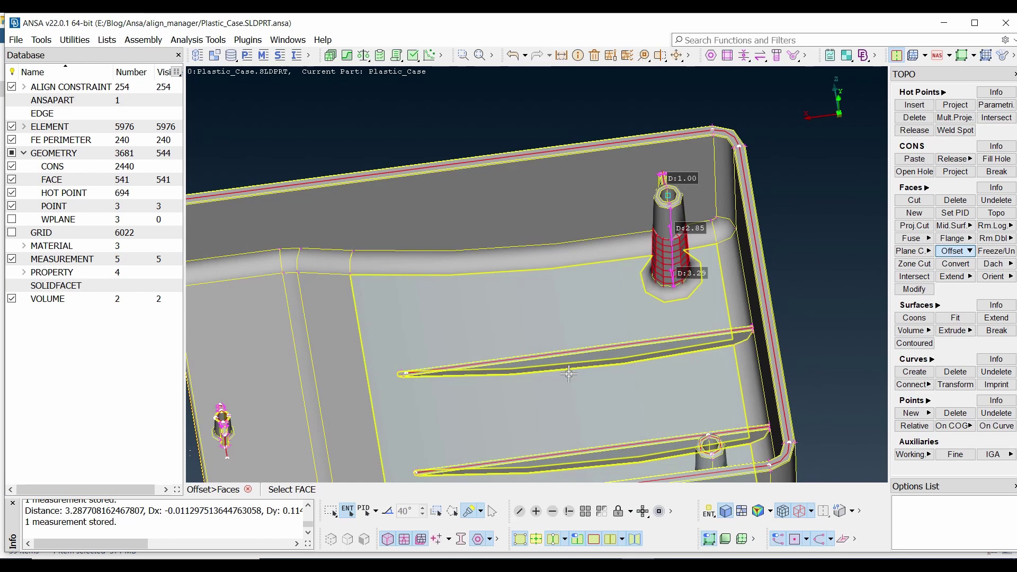
Open the Align Manager from the mid-surface tools and start a new Middle align constraint for areas
click(950, 227)
click(867, 254)
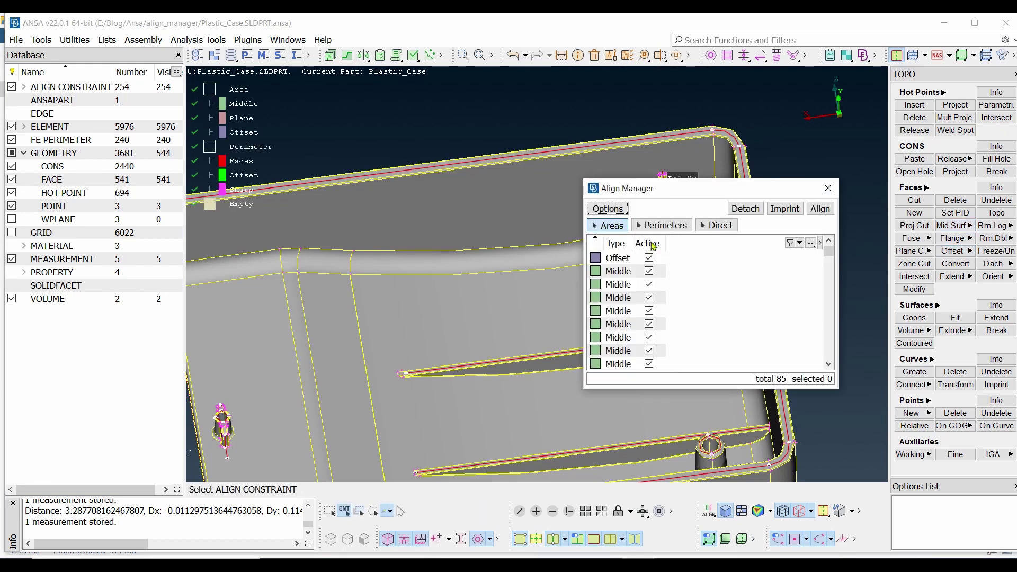
right_click(710, 277)
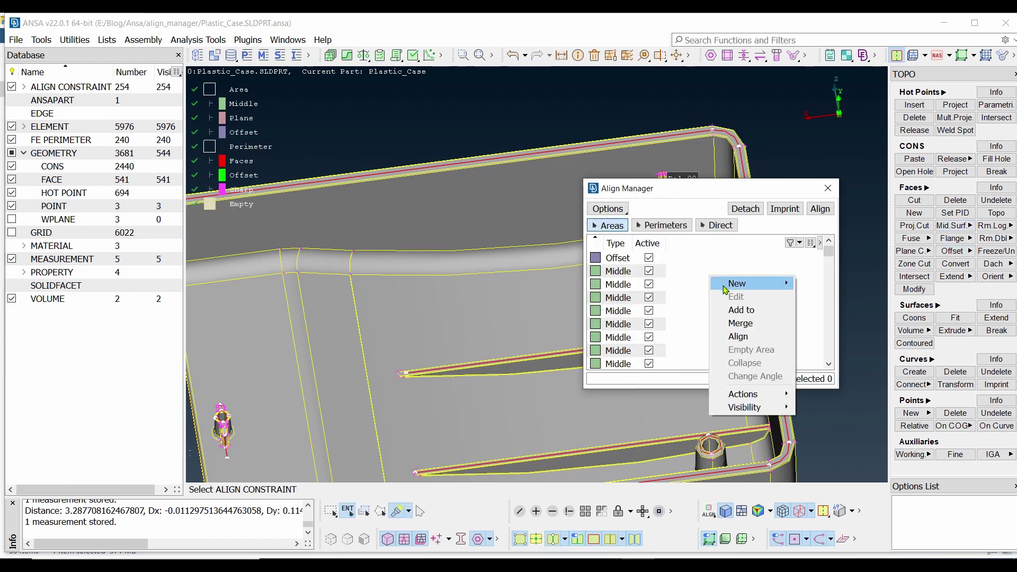
mouse_move(736, 284)
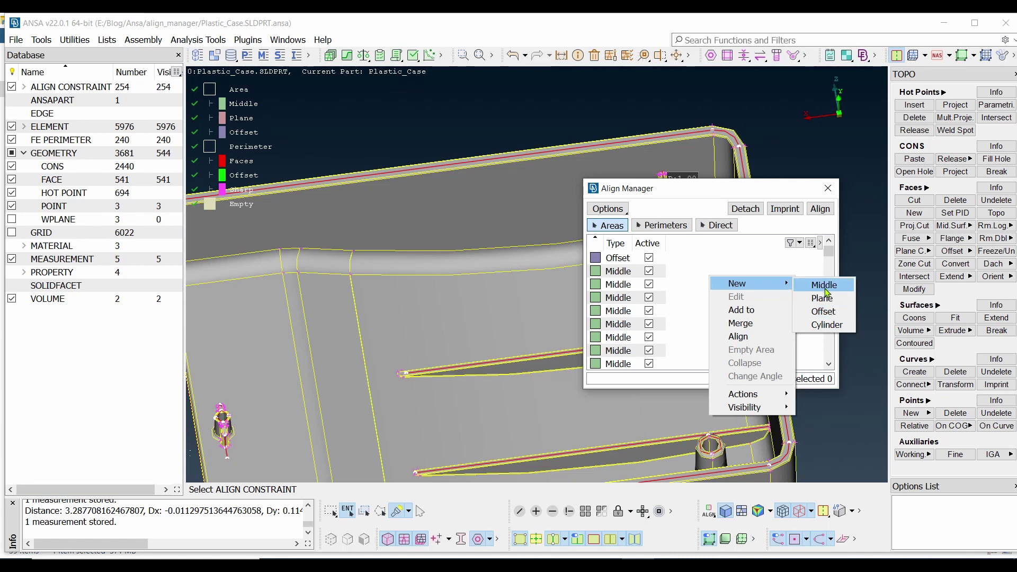
click(824, 287)
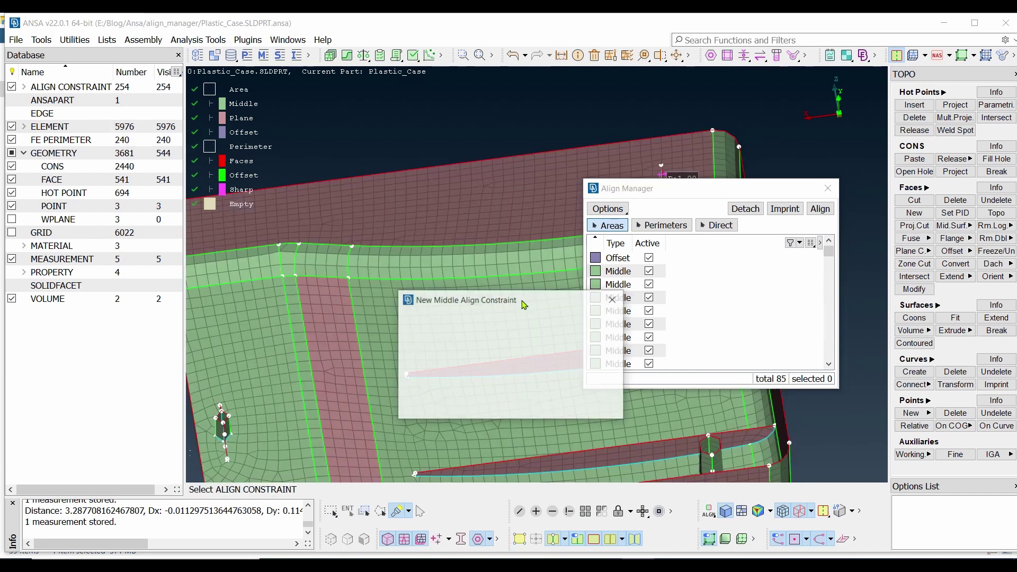
scroll(536, 275, down, 5)
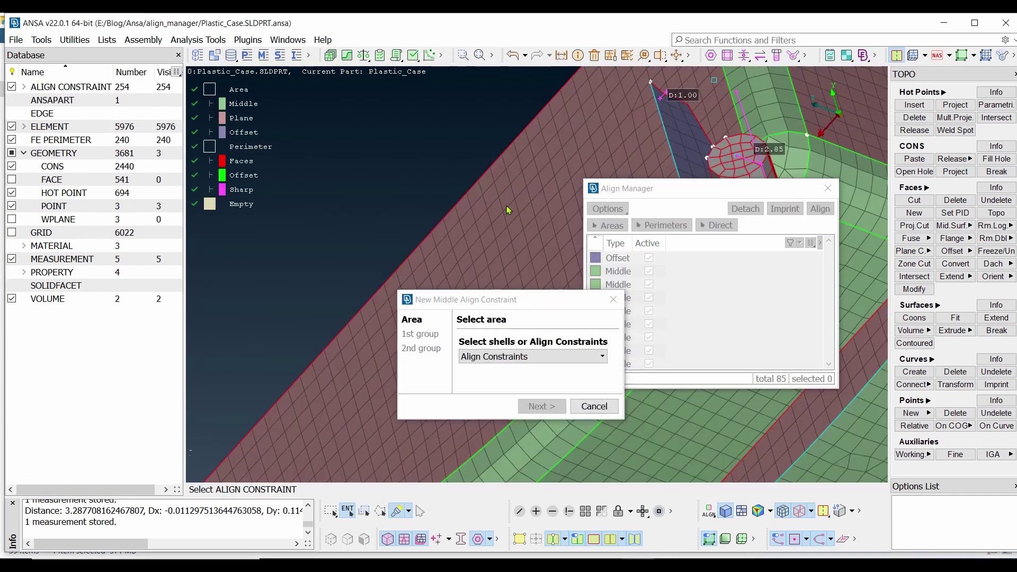
Select the long side wall's align constraint as the area of the new Middle constraint
click(504, 232)
scroll(488, 204, down, 3)
drag(539, 304, 767, 317)
scroll(478, 266, up, 5)
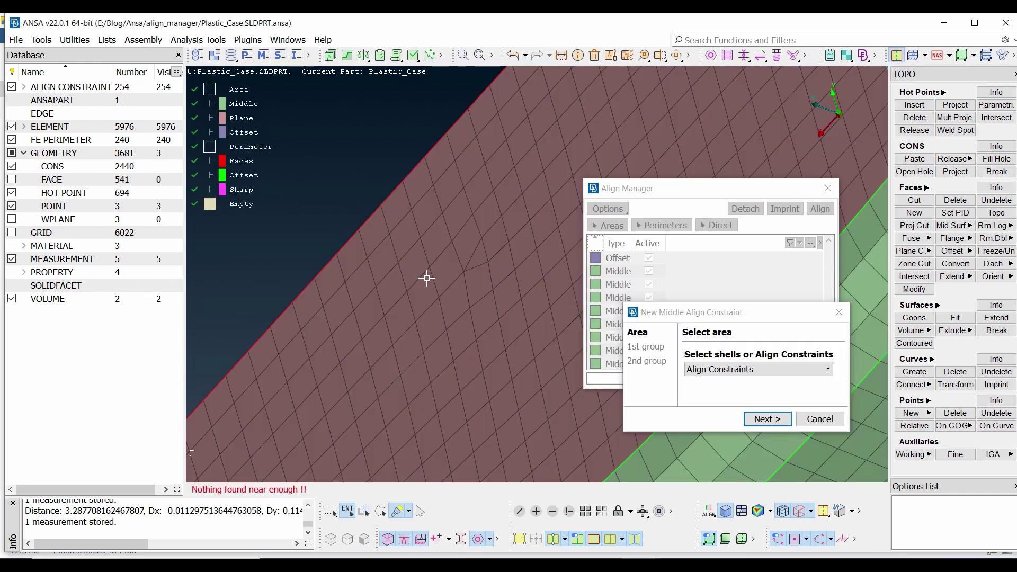
click(784, 414)
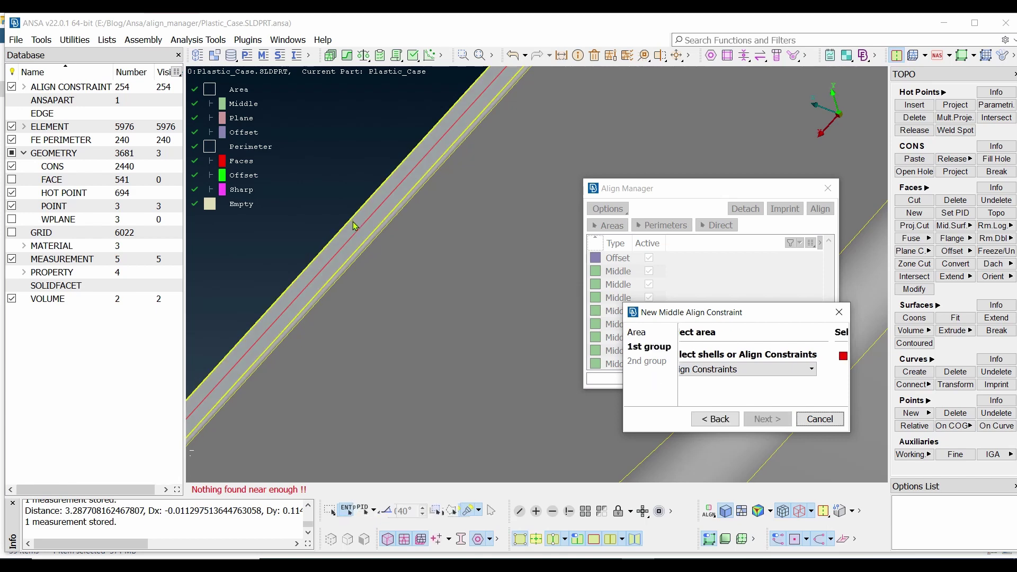
Select the inner face of the long side wall as the first group of faces
scroll(352, 219, down, 3)
click(522, 330)
ctrl+drag(523, 330, 480, 239)
right_click(480, 238)
scroll(480, 238, up, 3)
click(480, 242)
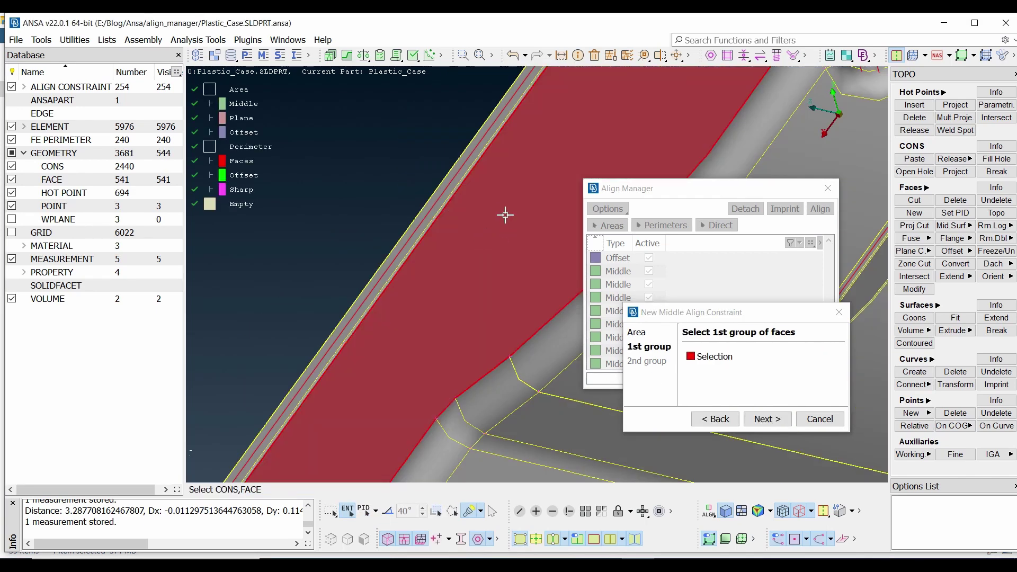
click(767, 419)
Select the outer face of the long side wall as the second group of faces and finish the Middle constraint
scroll(533, 286, down, 5)
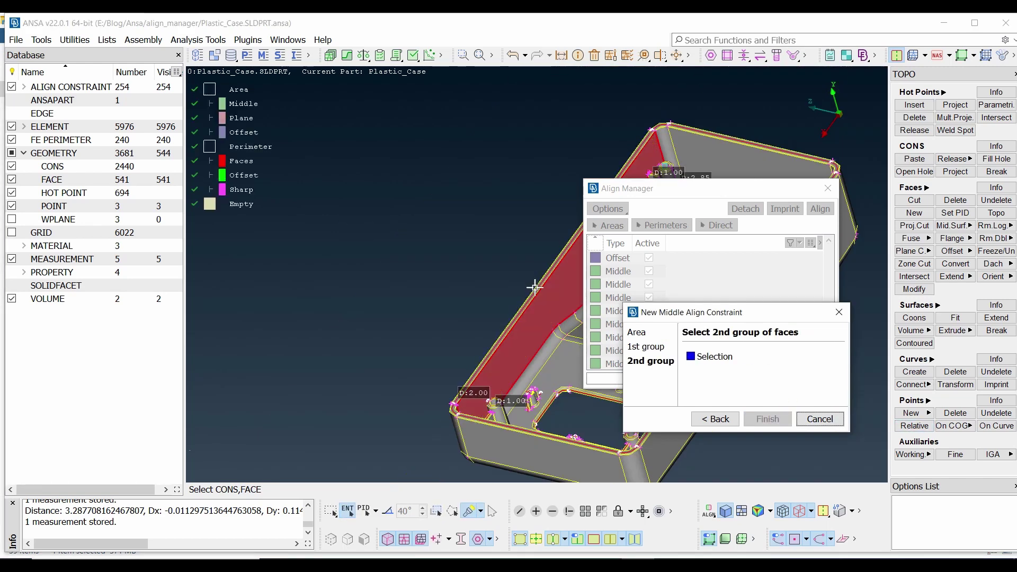
mouse_move(533, 286)
ctrl+mouse_down()
mouse_move(575, 286)
mouse_move(534, 289)
ctrl+mouse_up()
click(490, 244)
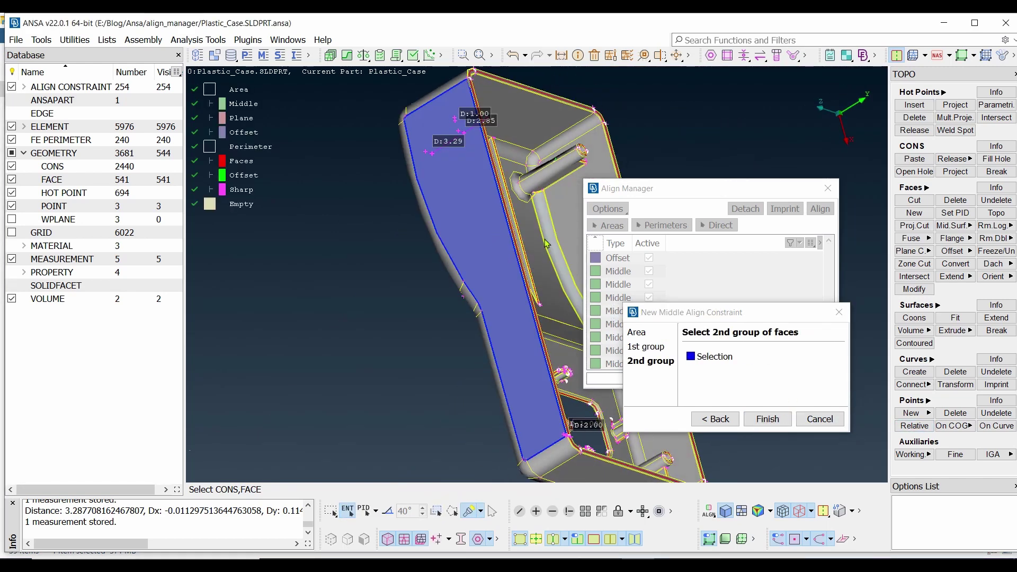
scroll(489, 244, up, 6)
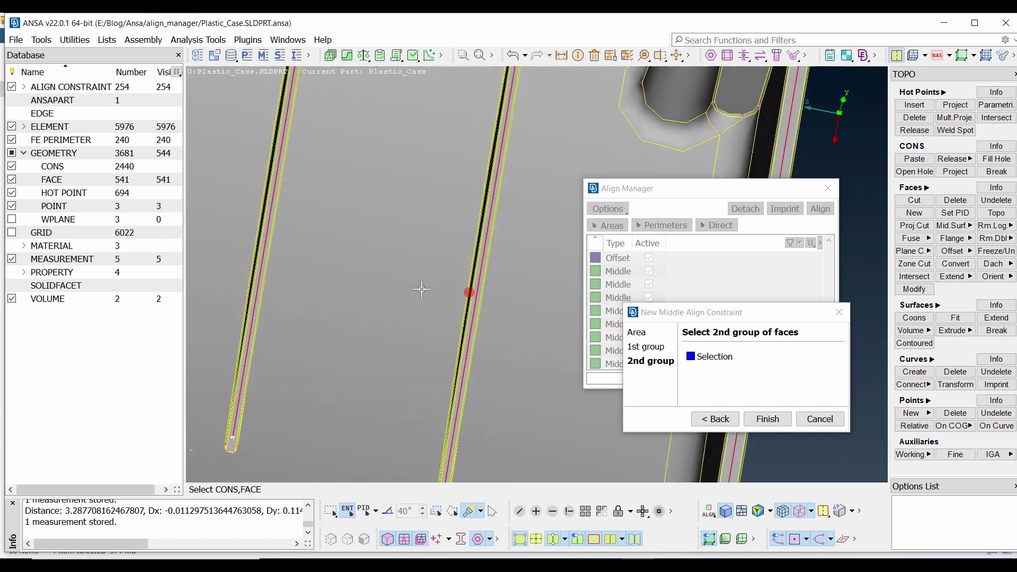
ctrl+drag(422, 289, 424, 287)
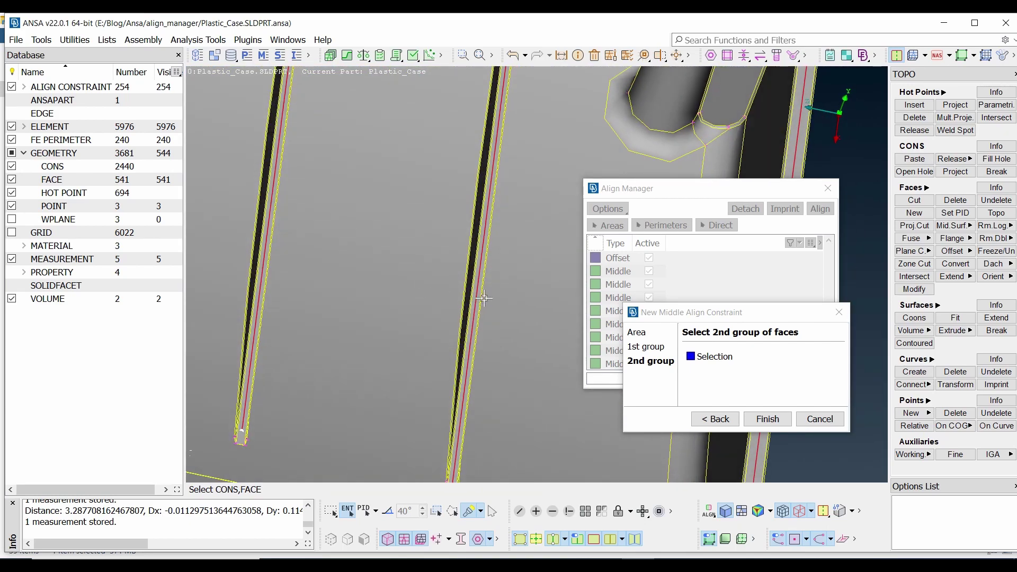
scroll(484, 297, down, 8)
scroll(535, 272, up, 3)
ctrl+drag(536, 276, 480, 264)
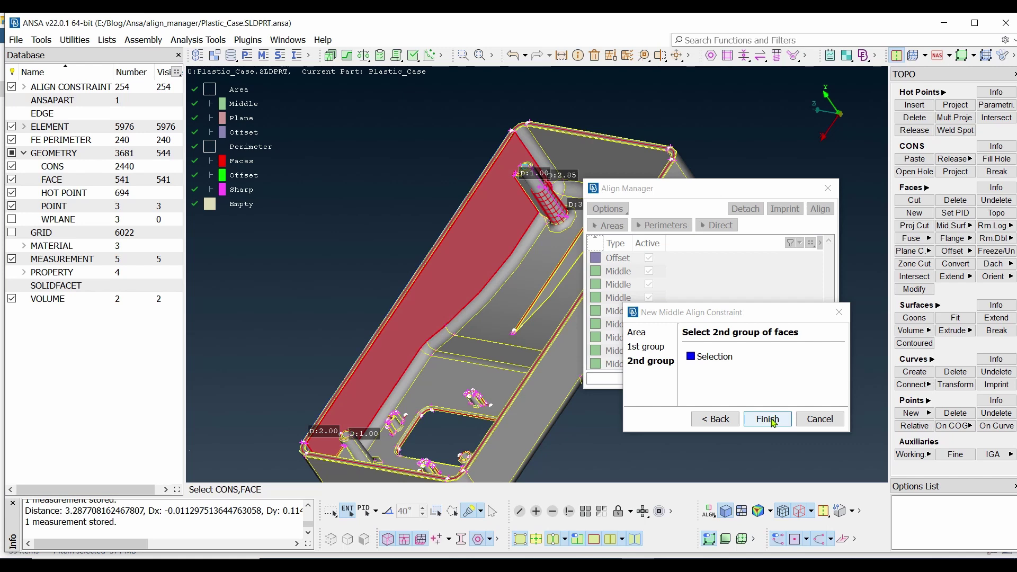
click(773, 421)
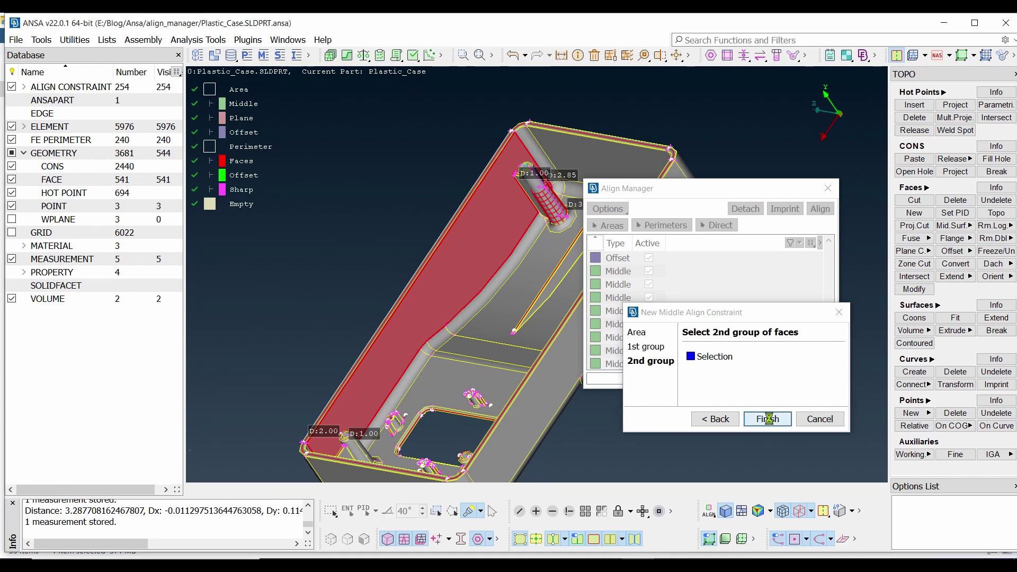
Select the two short end walls' align constraints as the area of another new Middle constraint
scroll(490, 227, up, 5)
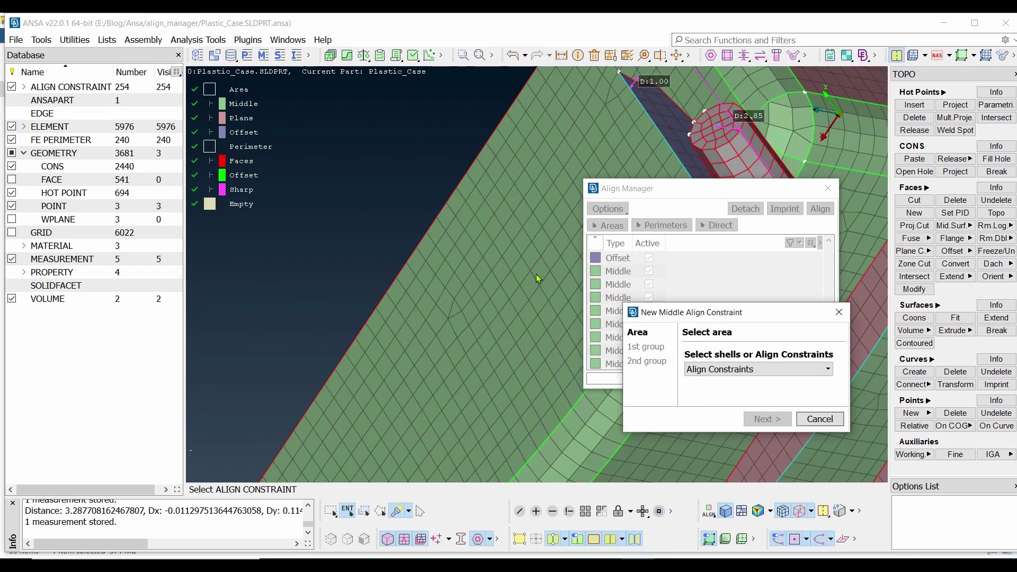
scroll(536, 278, down, 3)
mouse_move(534, 275)
ctrl+mouse_down()
mouse_move(557, 297)
mouse_move(600, 310)
mouse_move(542, 271)
ctrl+mouse_up()
scroll(536, 257, down, 5)
scroll(536, 278, up, 8)
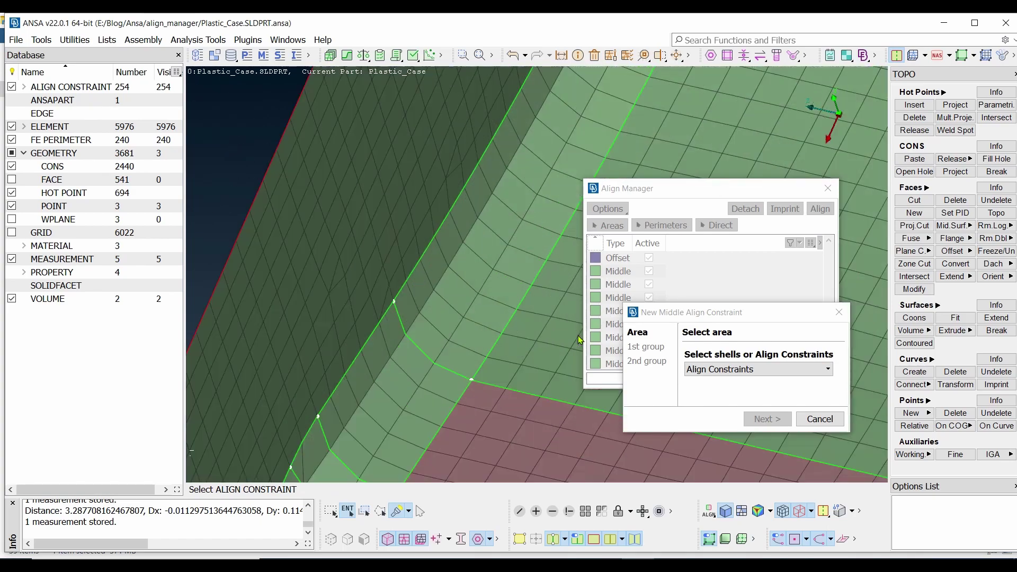
scroll(580, 339, down, 6)
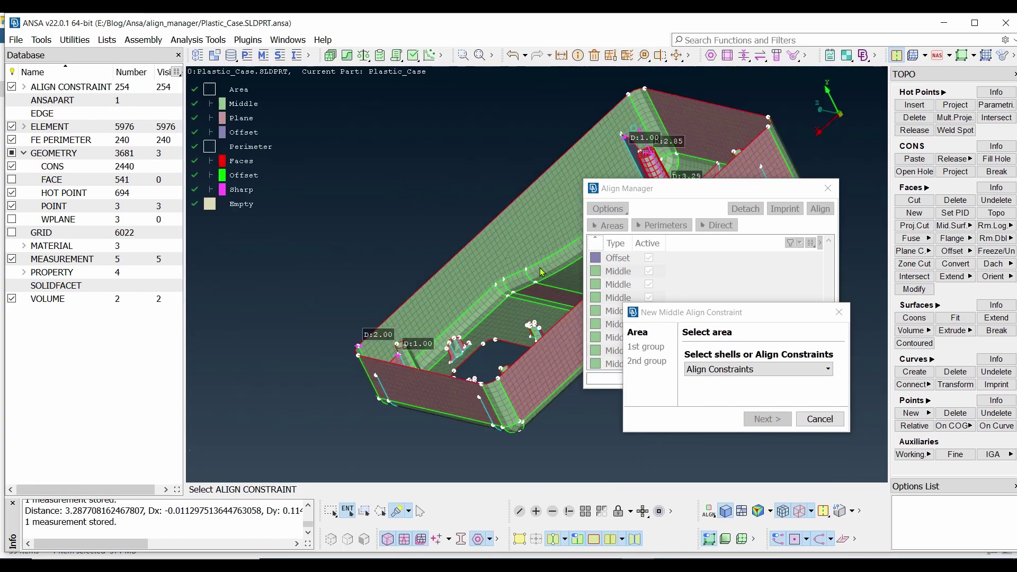
ctrl+drag(527, 323, 557, 205)
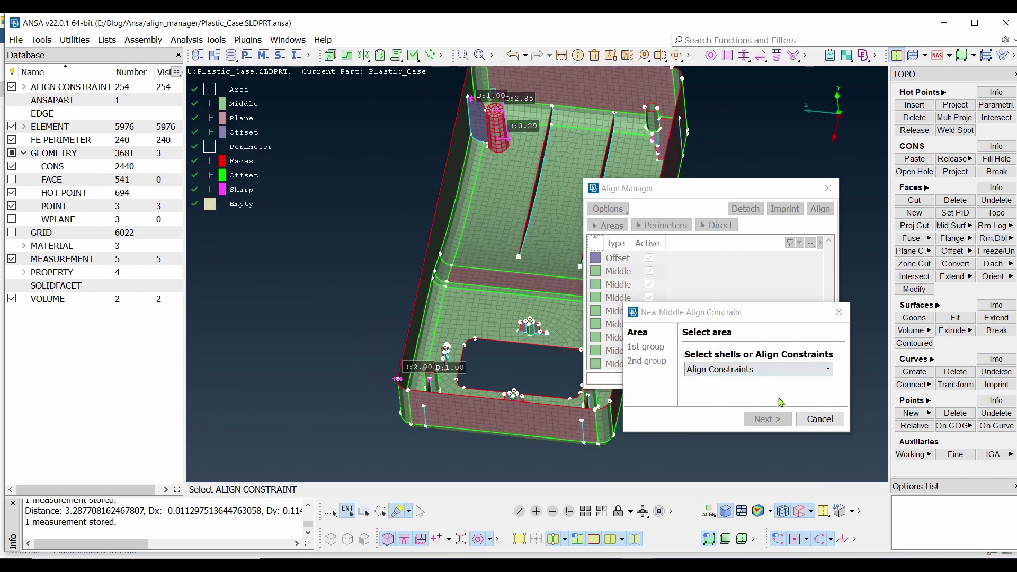
ctrl+drag(449, 186, 432, 175)
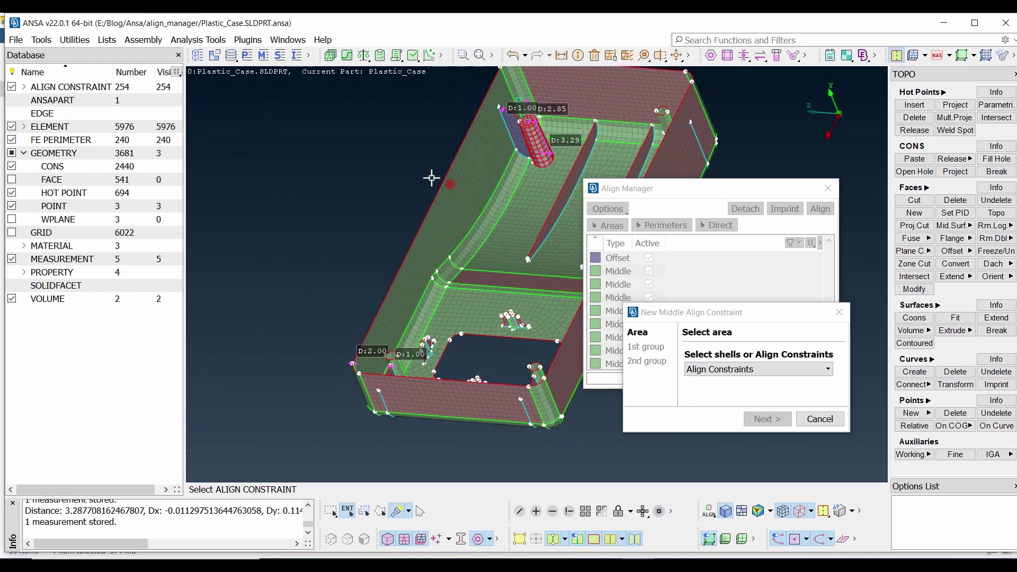
click(619, 103)
ctrl+drag(568, 149, 528, 359)
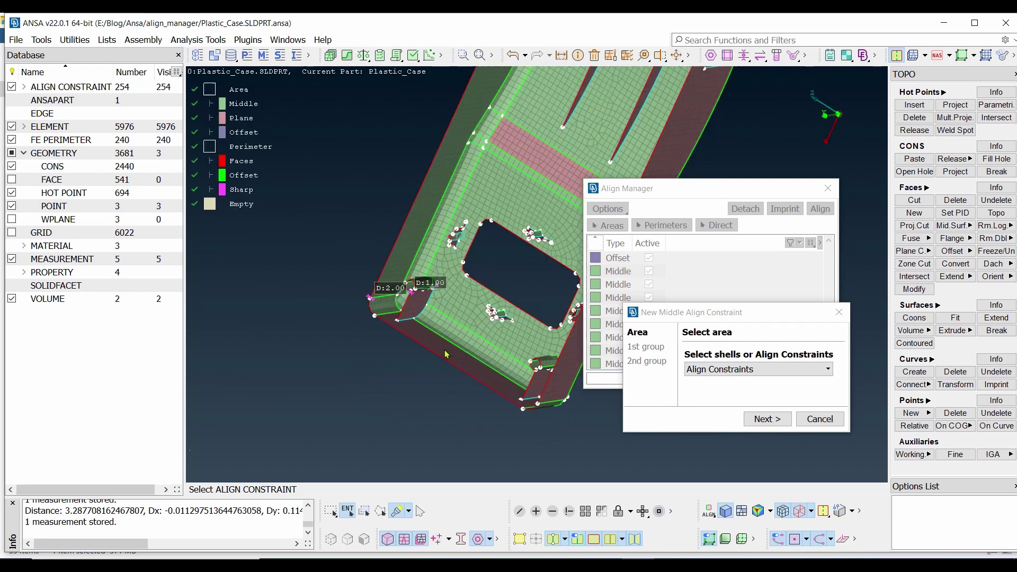
click(446, 350)
click(767, 419)
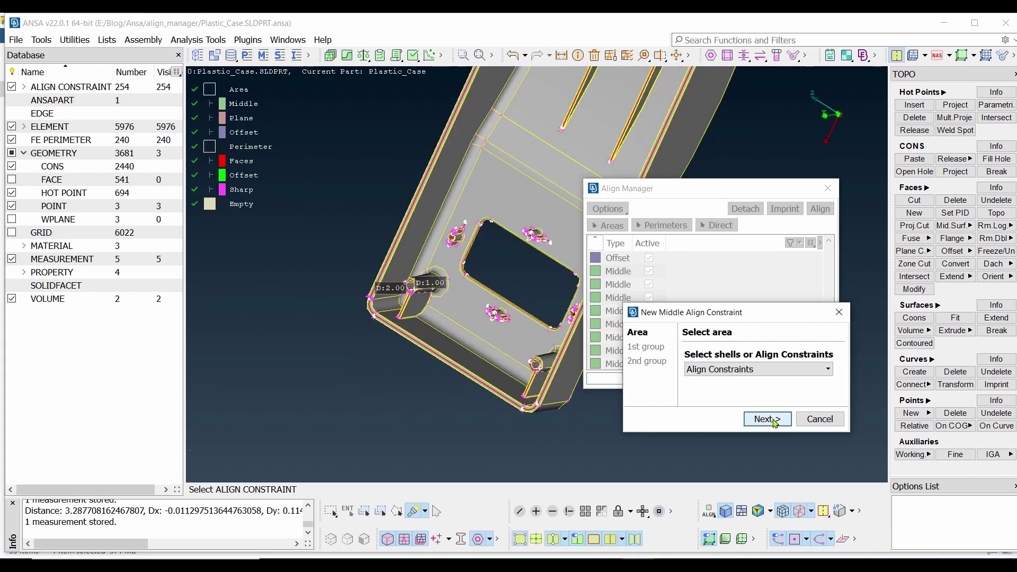
Select the inner faces of the long side wall and the short end walls as the first group of faces
ctrl+drag(568, 253, 563, 194)
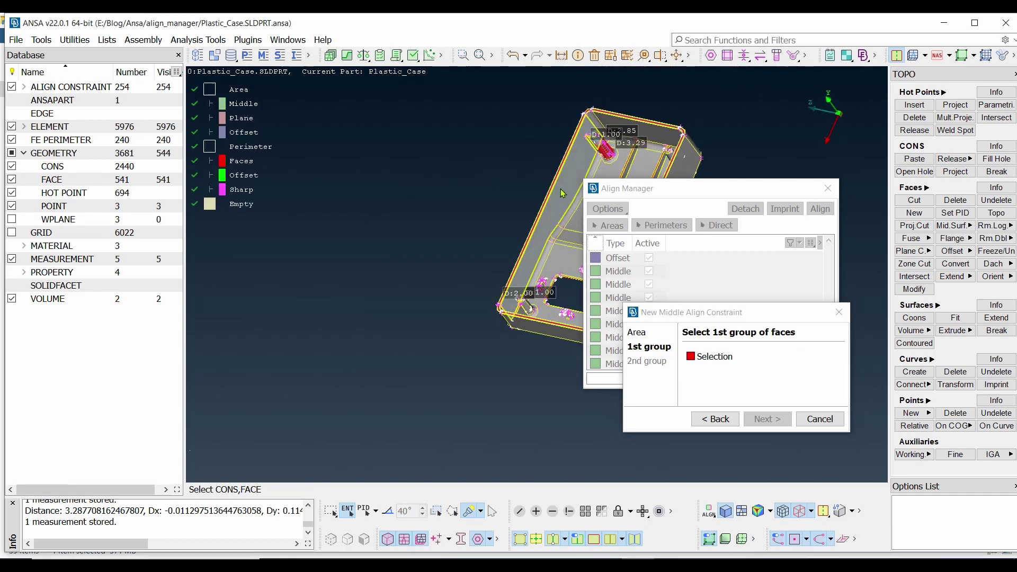
click(571, 189)
click(657, 138)
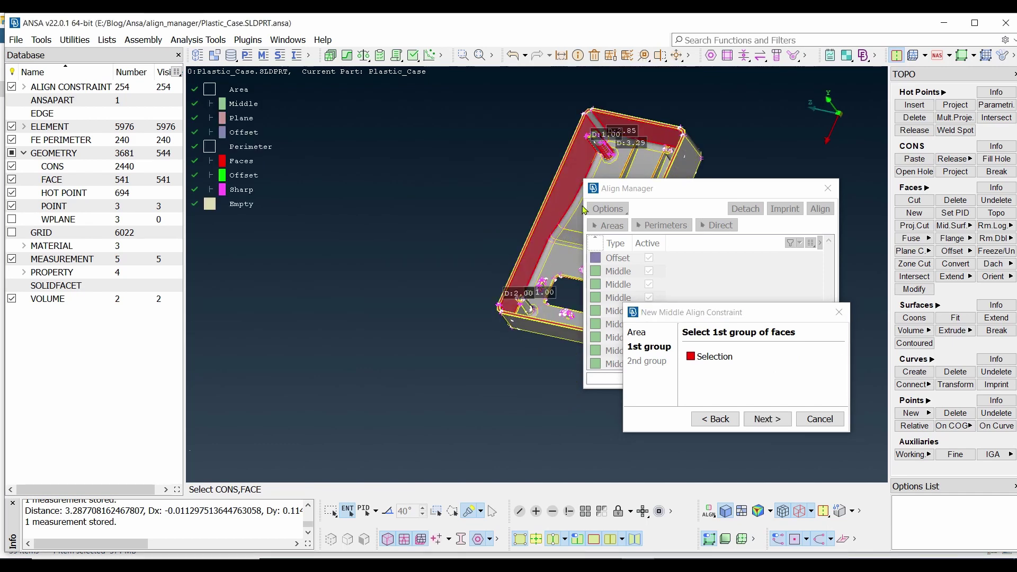
scroll(578, 287, up, 5)
ctrl+drag(436, 302, 441, 371)
scroll(454, 207, down, 8)
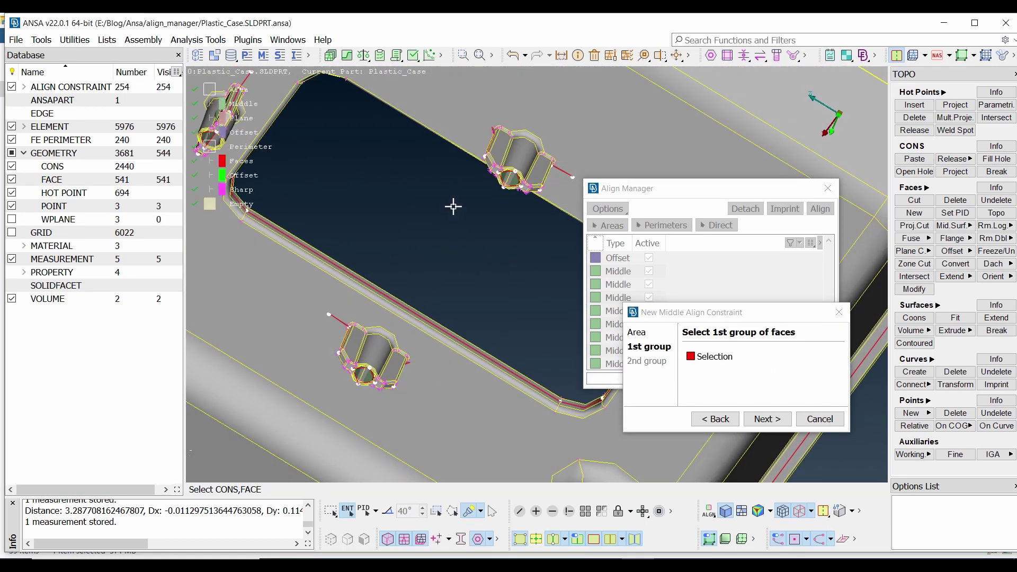
click(483, 376)
ctrl+drag(526, 383, 546, 283)
click(773, 421)
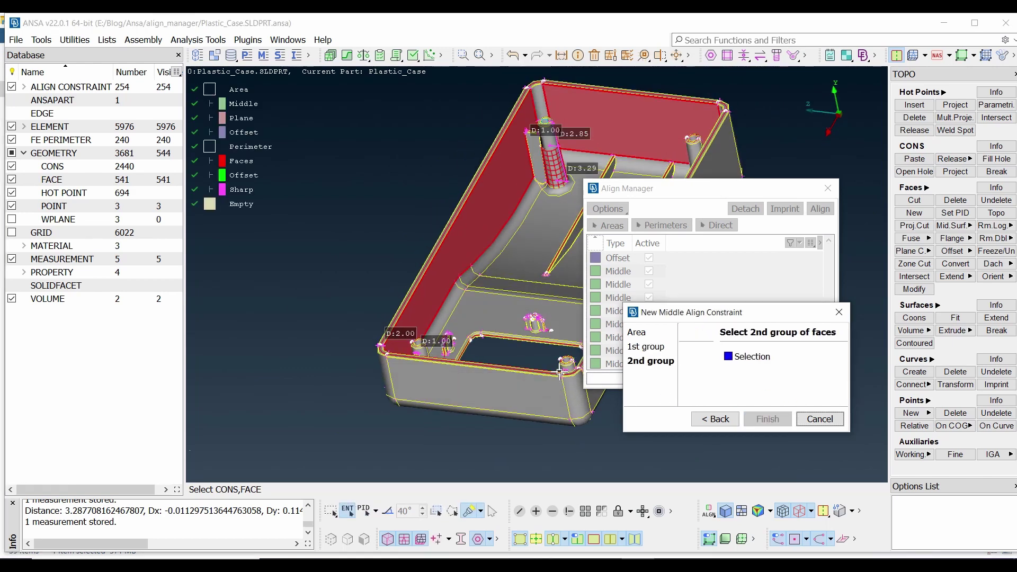
ctrl+drag(575, 399, 565, 339)
click(523, 406)
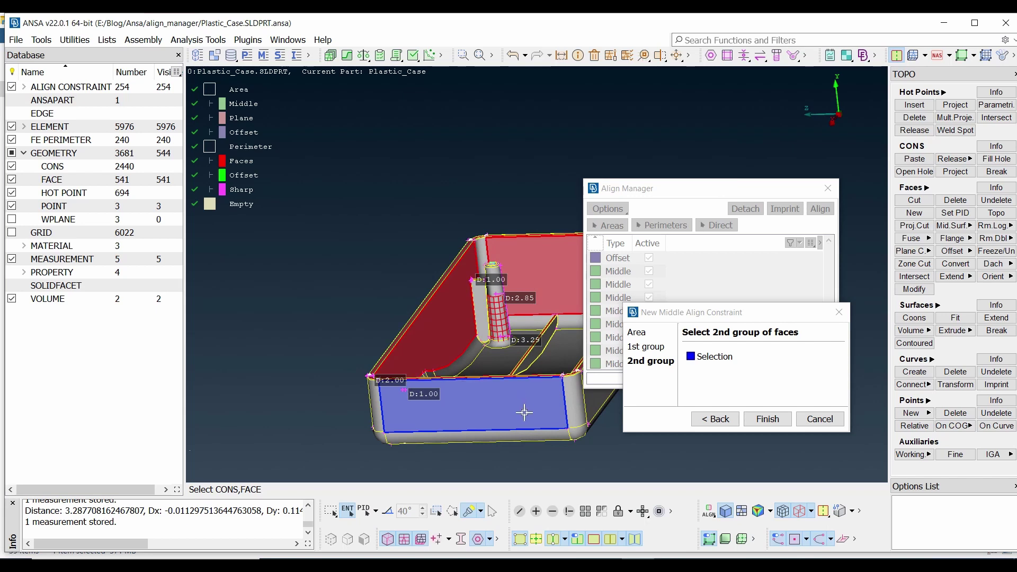
right_click(522, 412)
Select the outer faces of the long side wall and its adjoining short end wall as the second group and finish the Middle constraint
ctrl+drag(538, 398, 577, 407)
scroll(494, 313, down, 3)
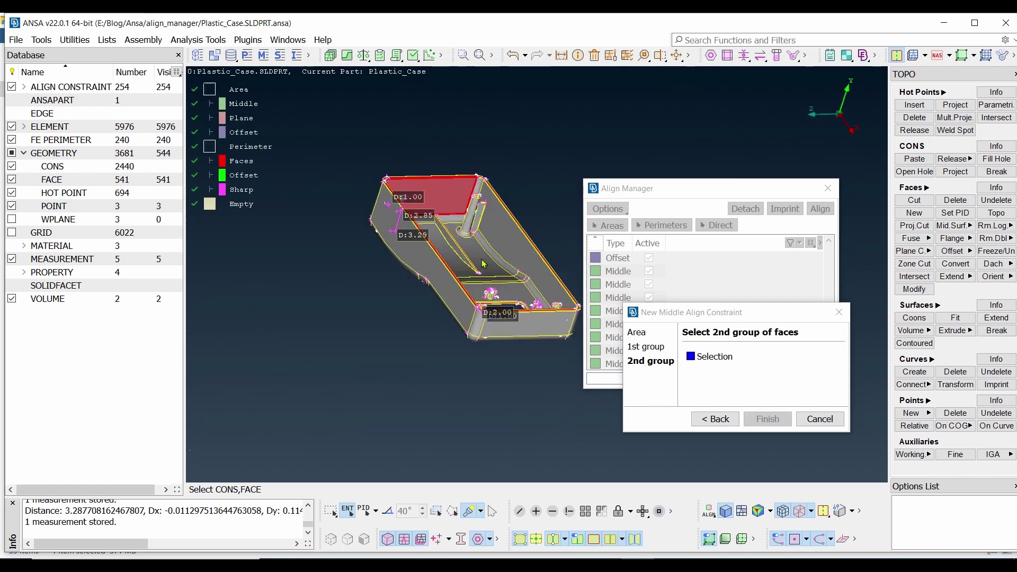
scroll(454, 253, up, 3)
click(483, 295)
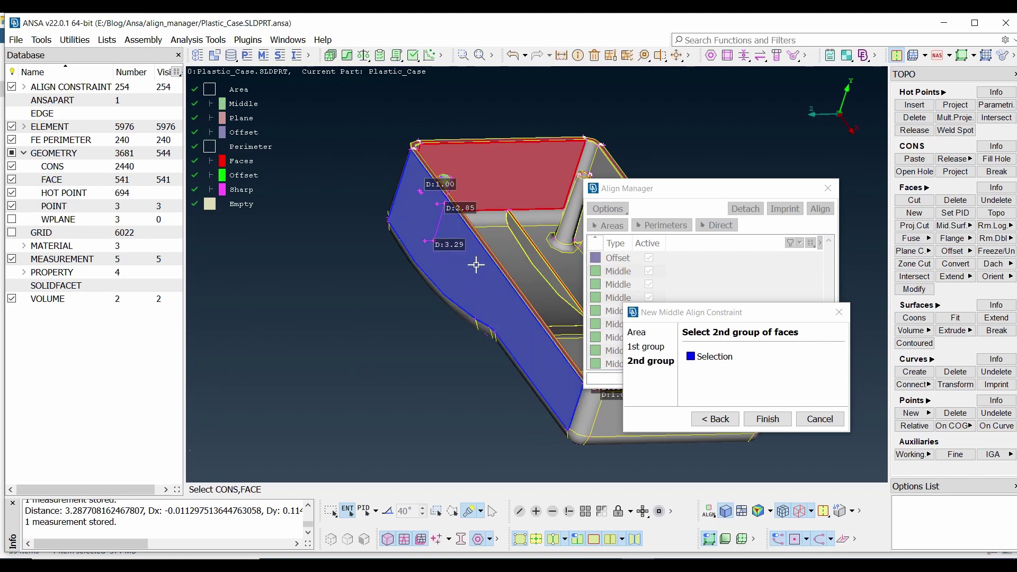
ctrl+drag(527, 221, 371, 198)
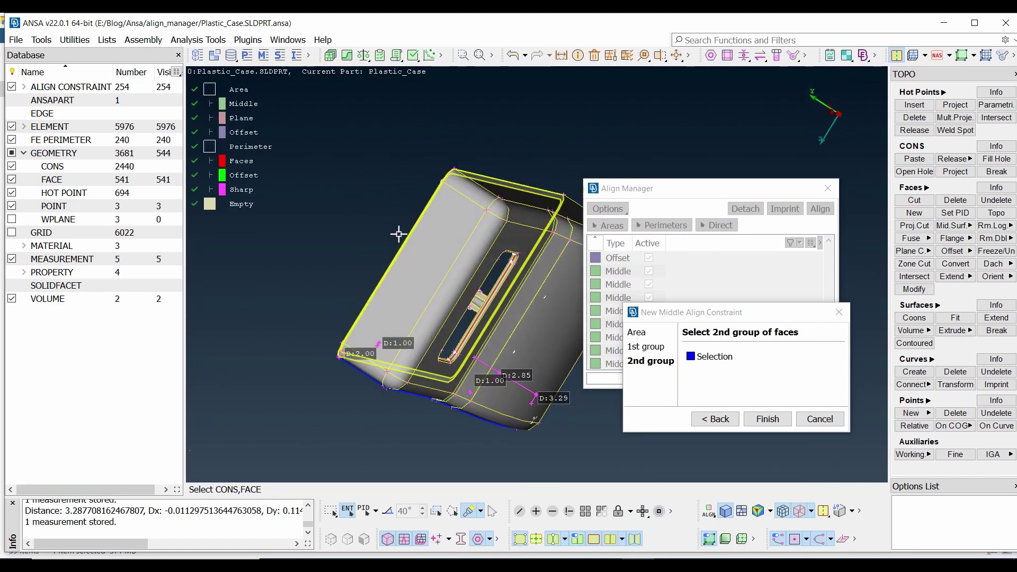
click(424, 250)
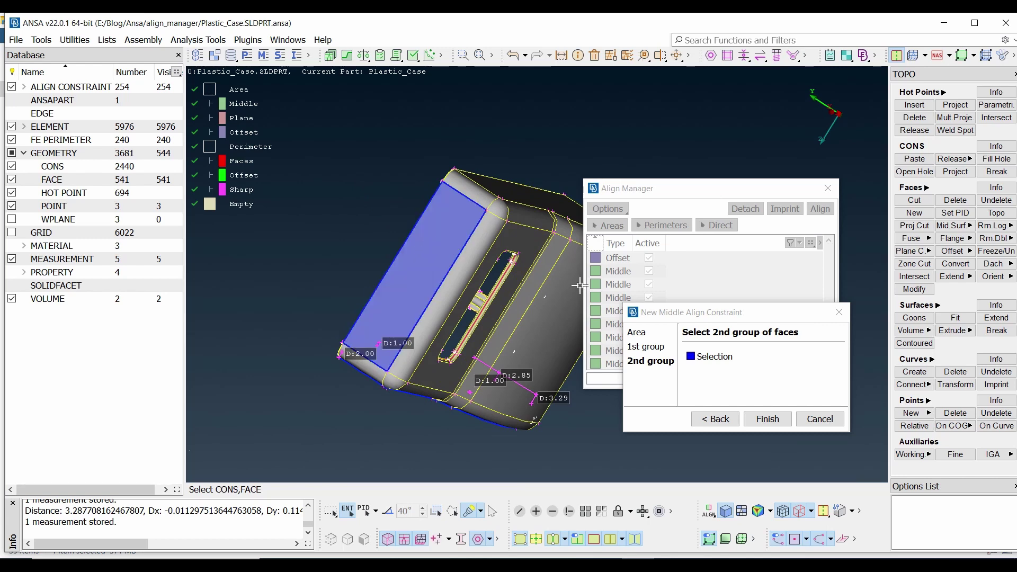
click(767, 420)
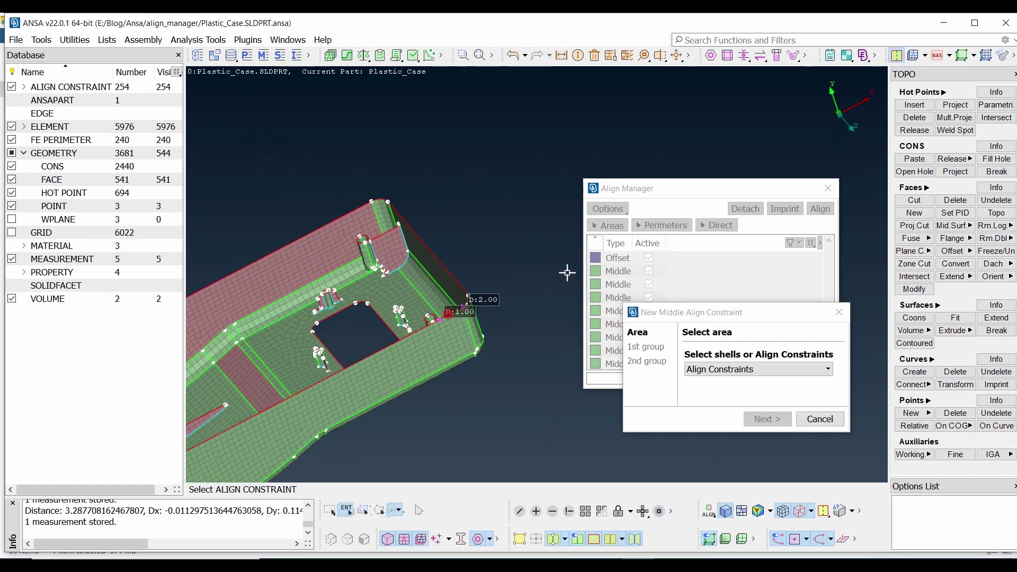
Leave the Middle constraint creation and list the perimeter constraints in the Align Manager
ctrl+drag(568, 273, 490, 252)
scroll(536, 275, down, 4)
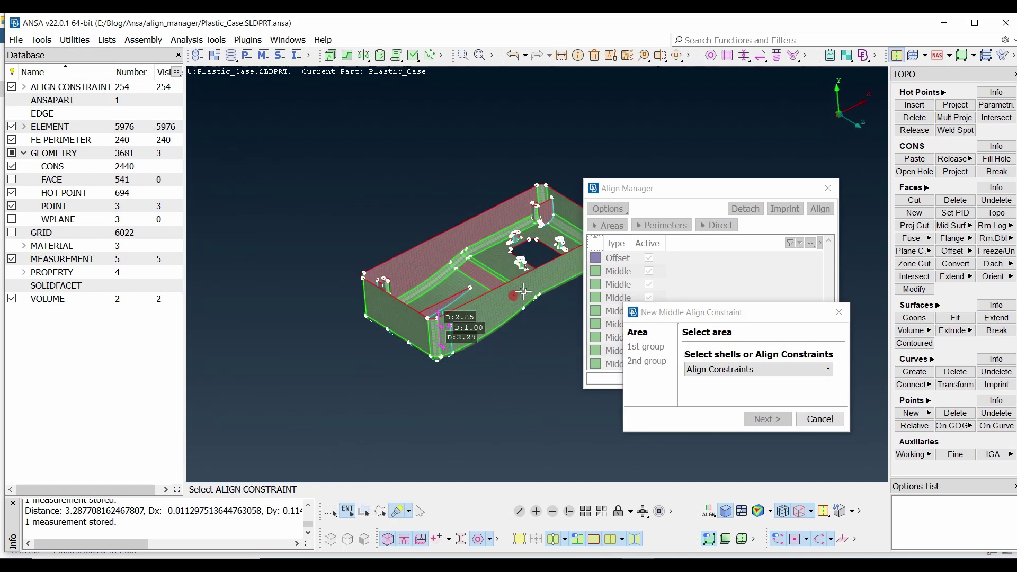
ctrl+drag(523, 291, 517, 291)
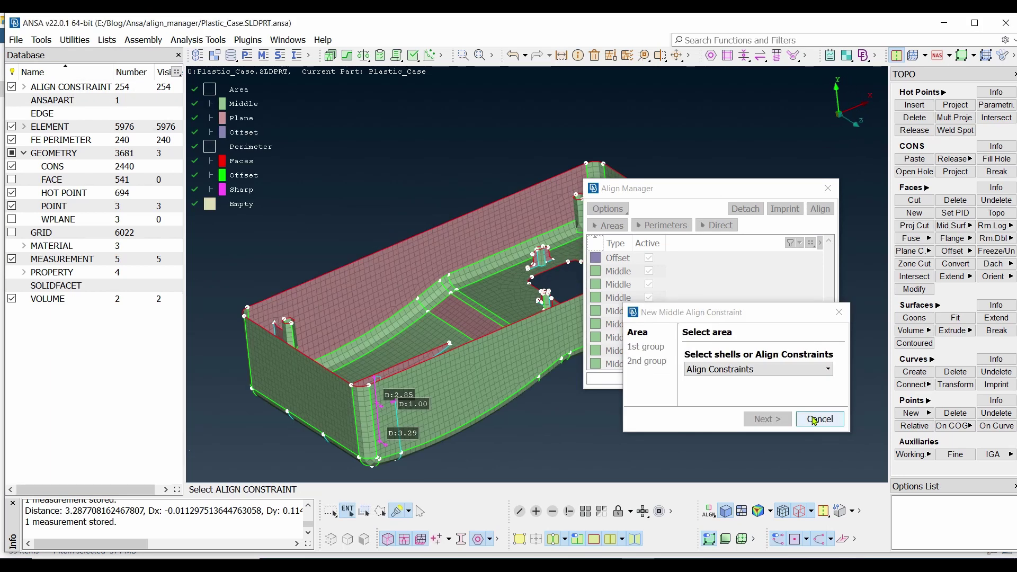
click(815, 420)
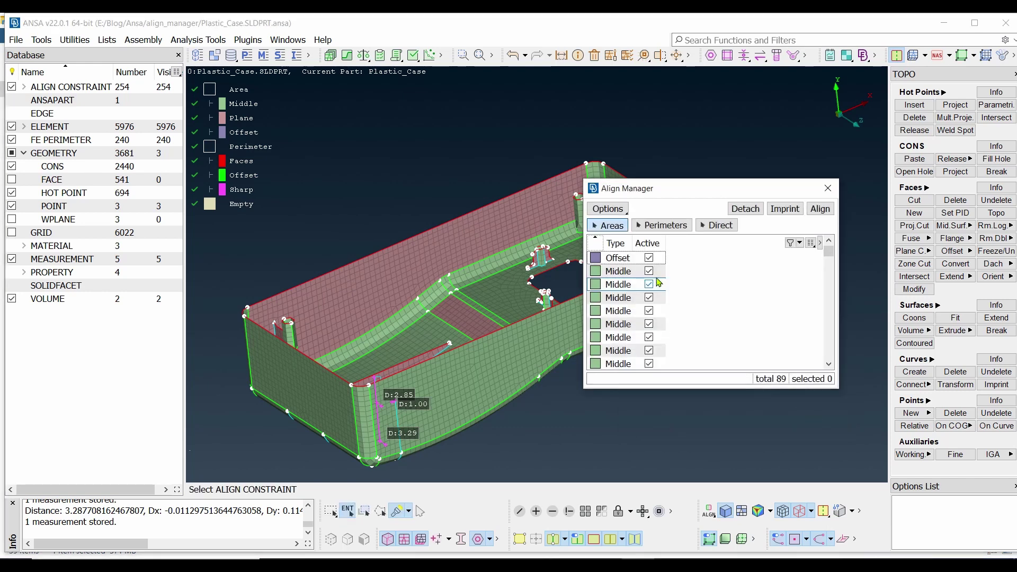
click(666, 226)
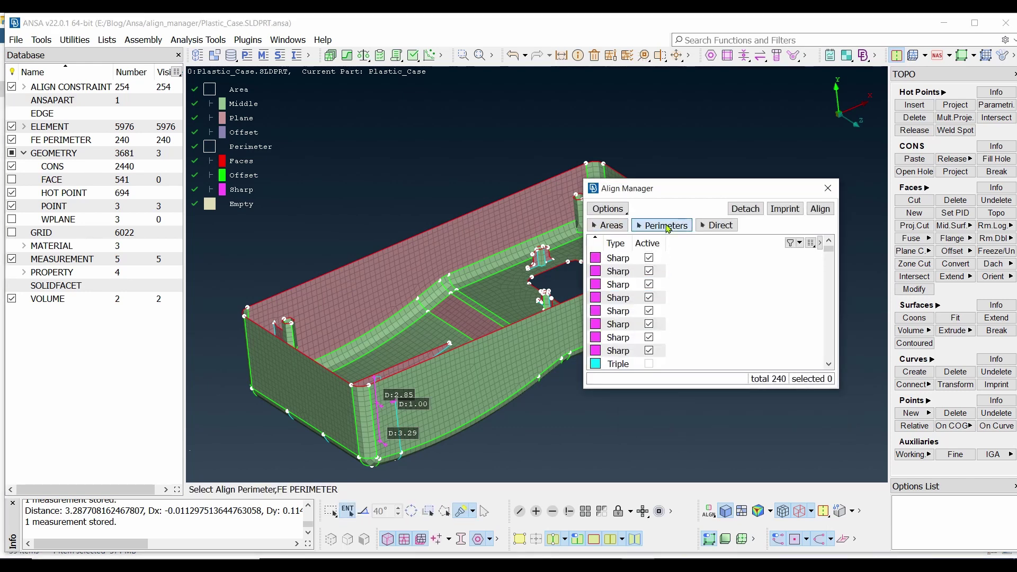